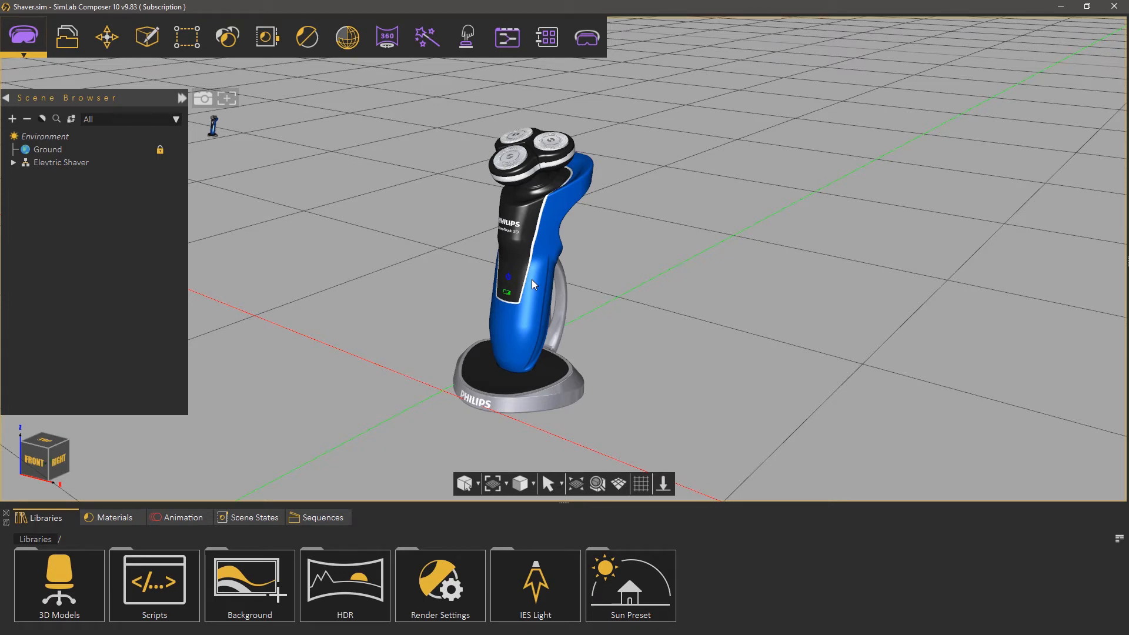
Export the shaver scene as a U3D-based 3D PDF named Shaver_1 in meters, and inspect the model in Acrobat Reader before closing it.
mouse_move(532, 280)
left_mouse_down()
mouse_move(542, 358)
mouse_move(542, 276)
left_mouse_up()
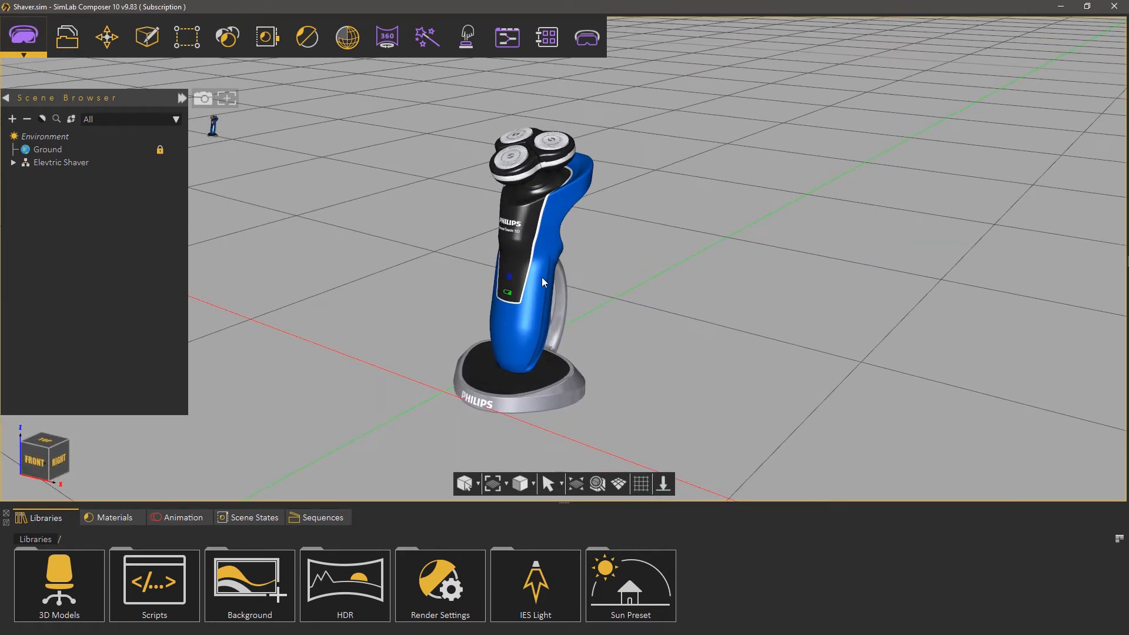
left_click(69, 39)
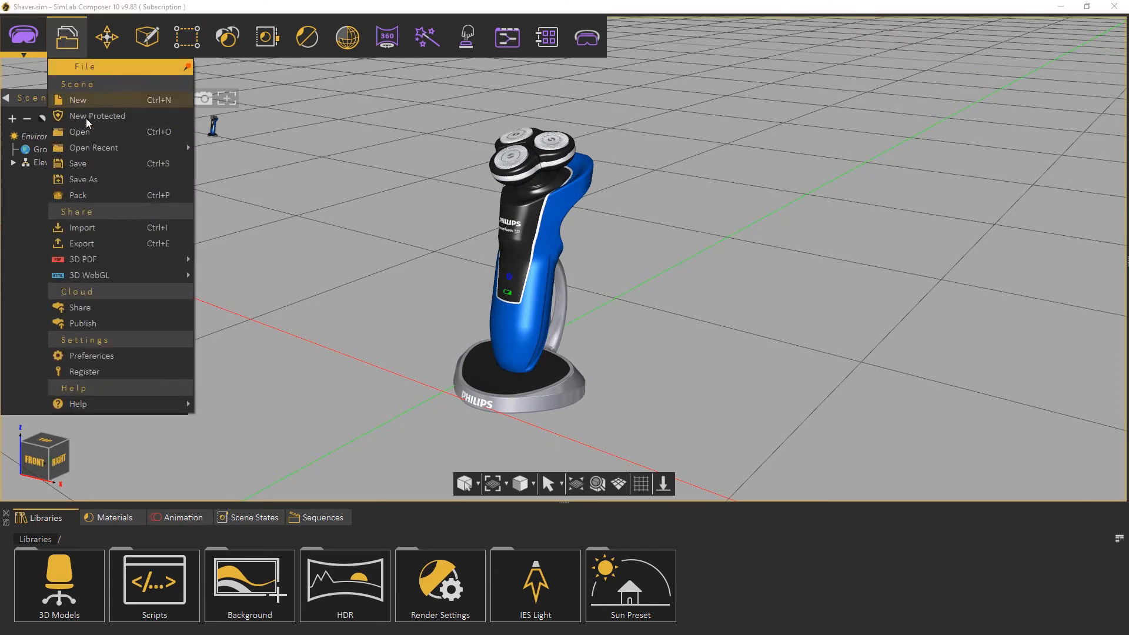
mouse_move(113, 266)
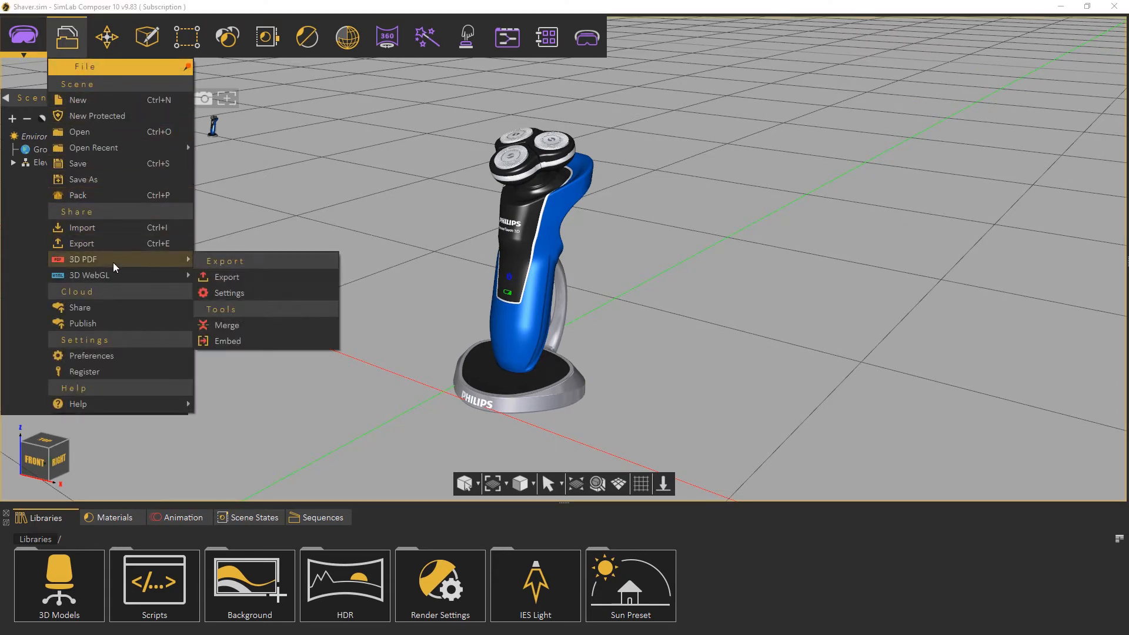
left_click(235, 277)
type("Shaver_1")
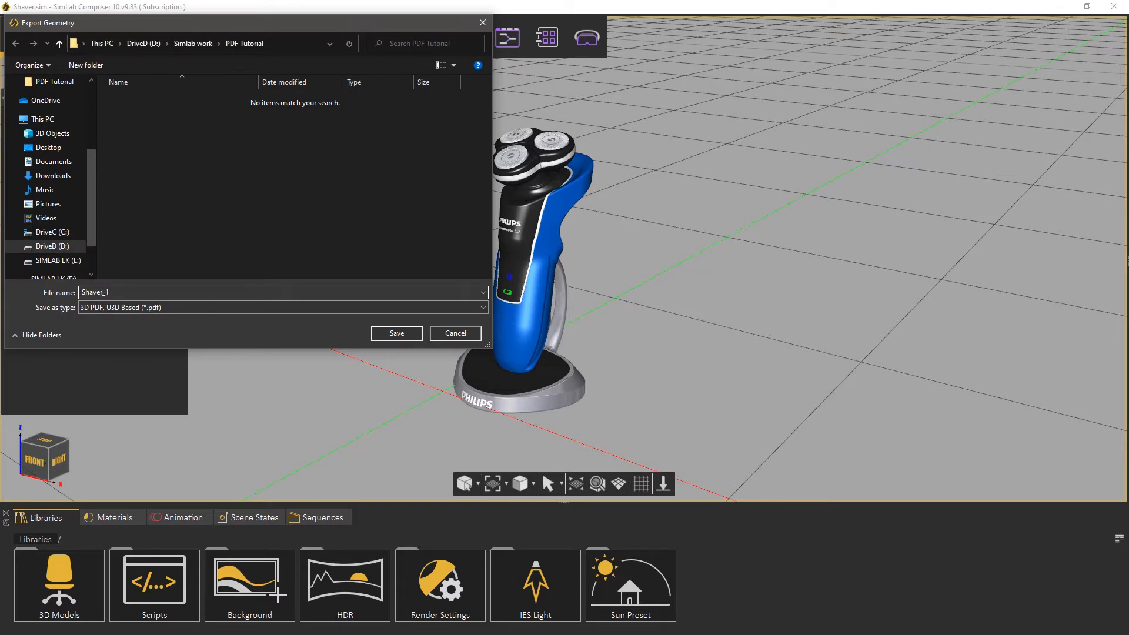
key("Return")
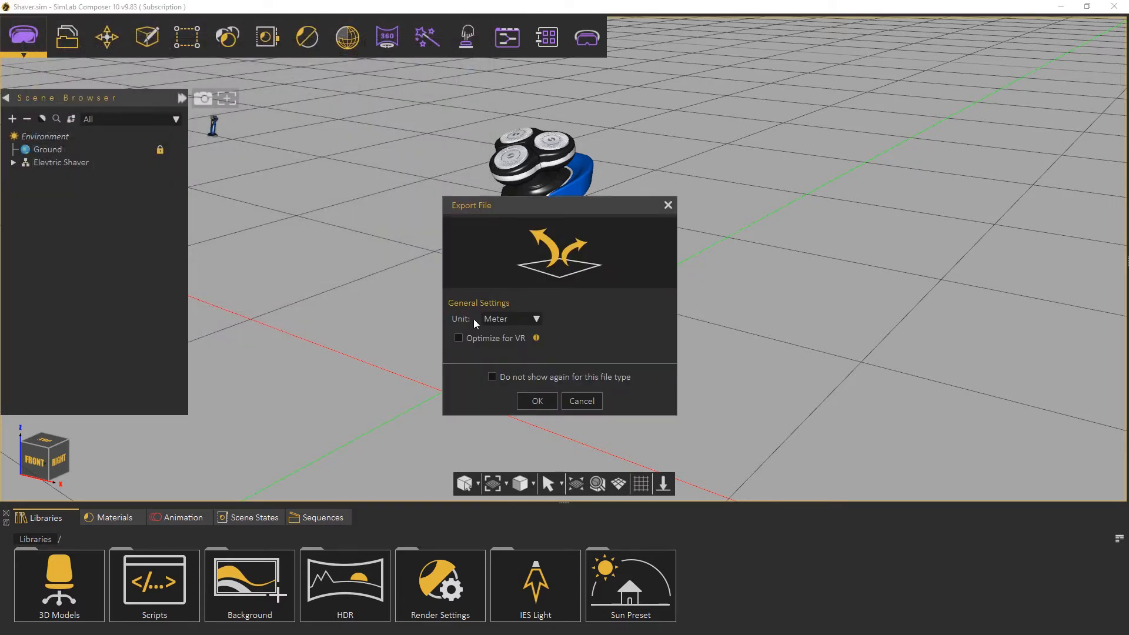
left_click(512, 319)
left_click(524, 319)
left_click(536, 402)
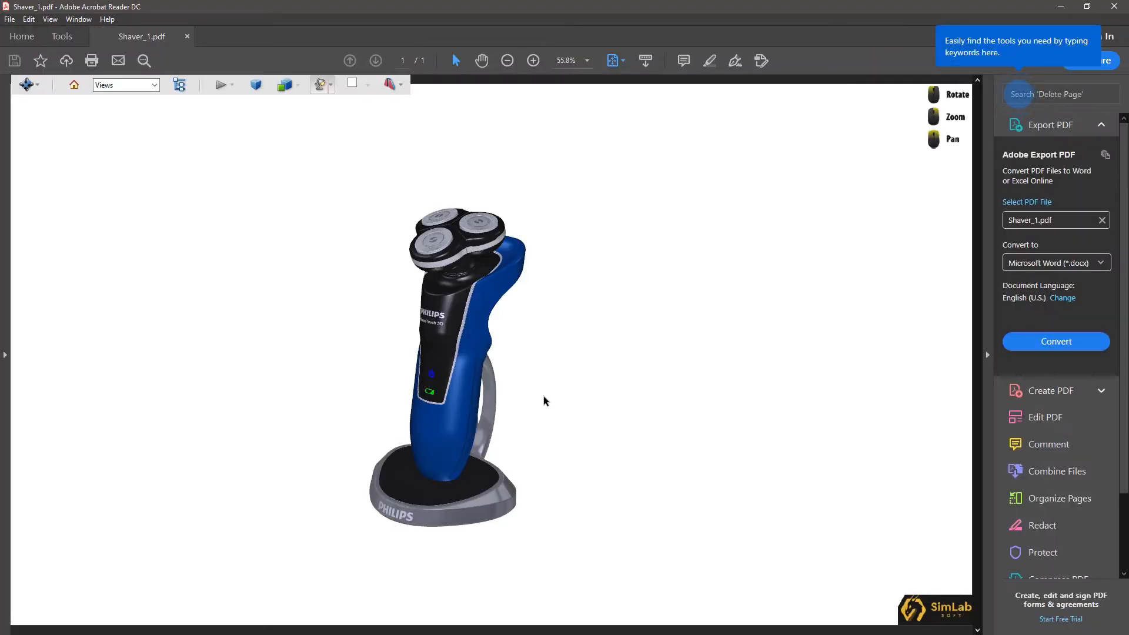
mouse_move(543, 396)
left_mouse_down()
mouse_move(581, 382)
mouse_move(685, 379)
mouse_move(405, 364)
mouse_move(378, 395)
mouse_move(400, 461)
mouse_move(531, 404)
left_mouse_up()
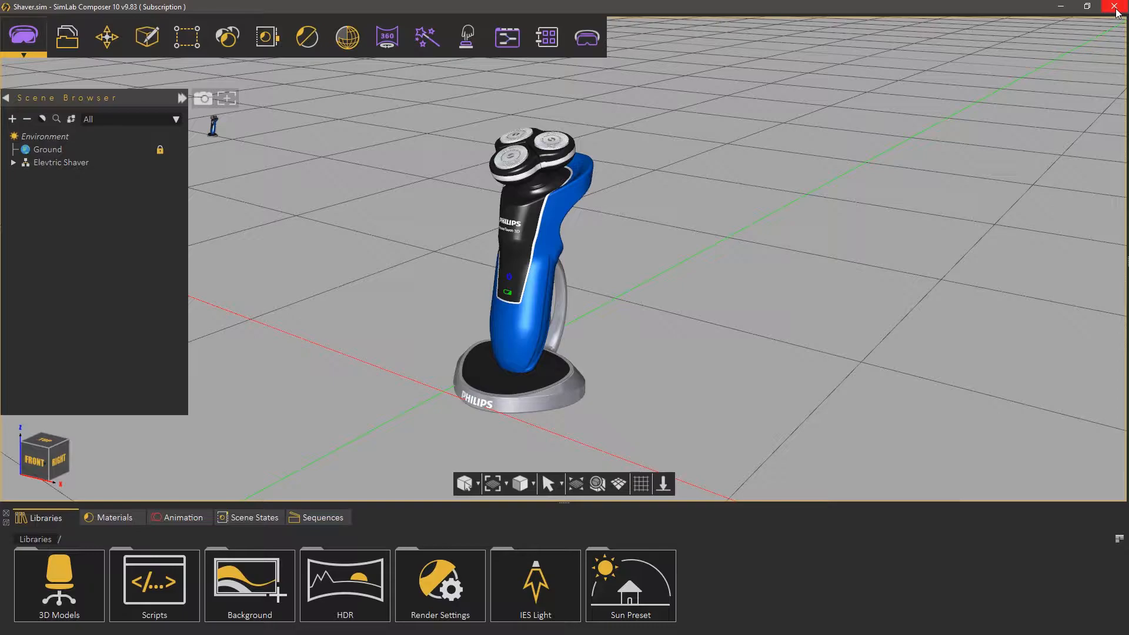
left_click(1115, 7)
Capture a scene state of the whole electric shaver selection that stores only its materials.
mouse_move(279, 47)
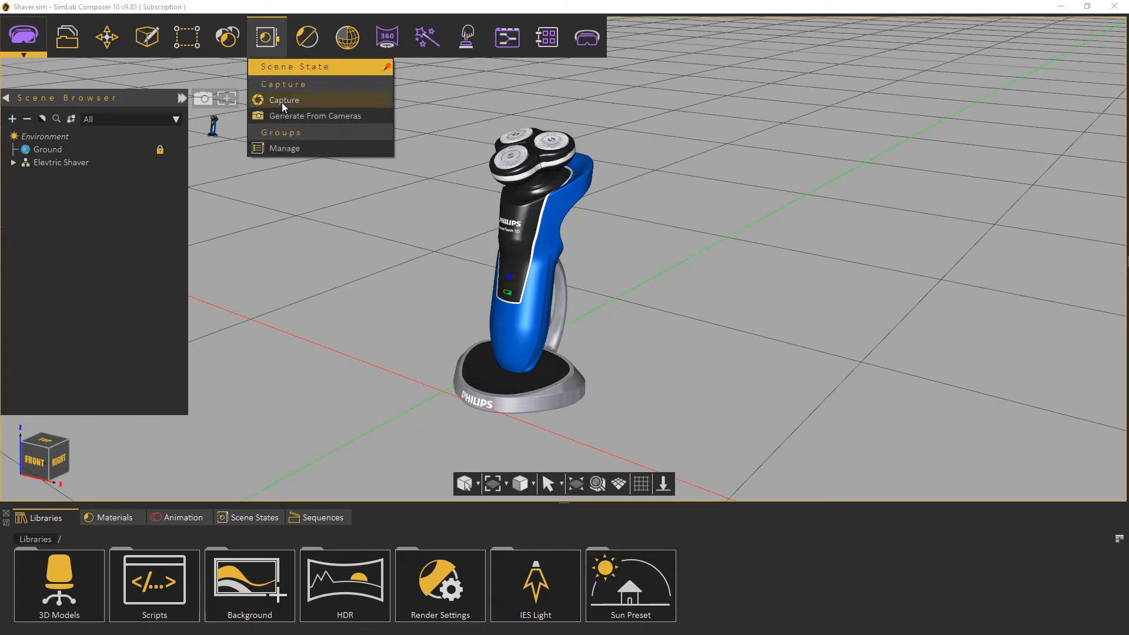
left_click(281, 101)
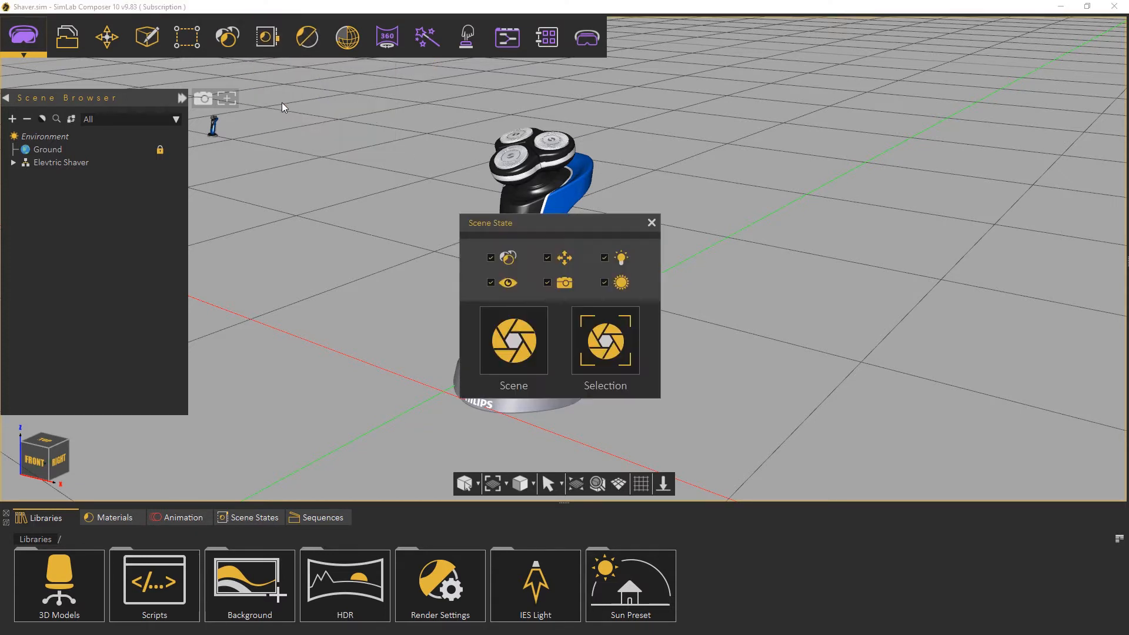
left_click(491, 282)
left_click(548, 282)
left_click(547, 258)
left_click(604, 258)
left_click(604, 282)
left_click(77, 166)
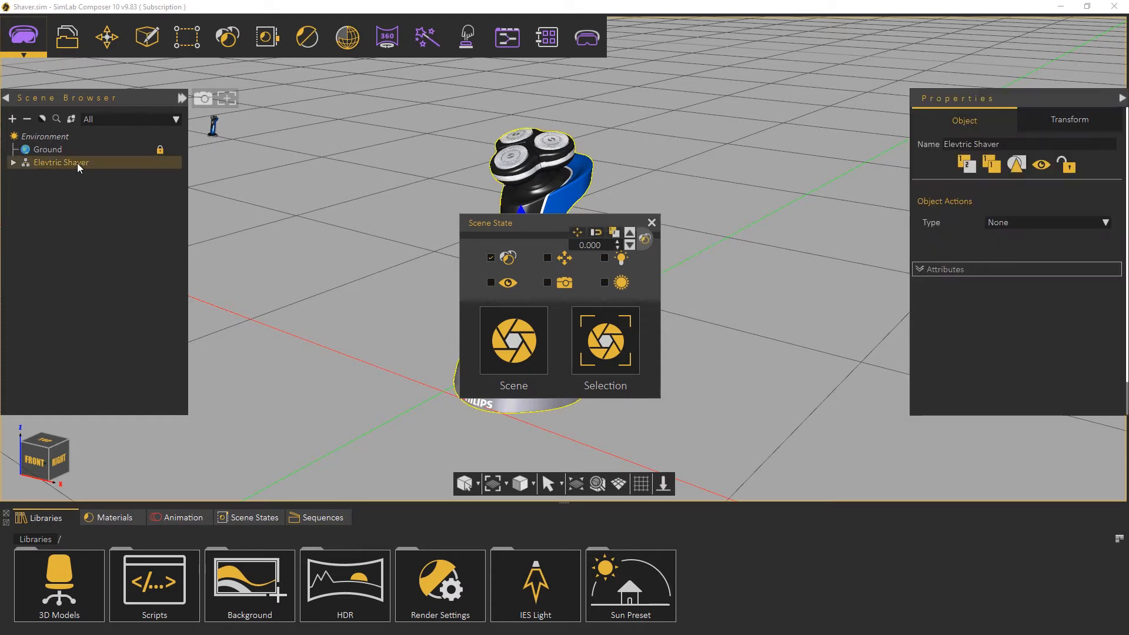
left_click(574, 336)
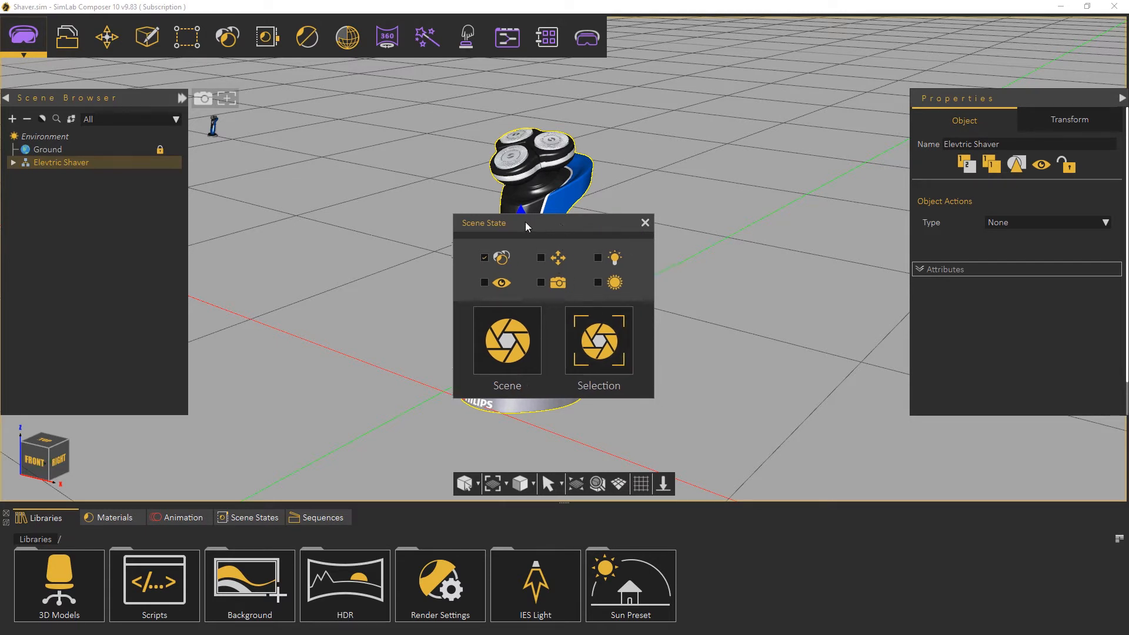
Recolor the blue shaver body orange (#e66a11) and capture the whole shaver as a second materials-only scene state.
left_click_drag(558, 223, 344, 177)
left_click(558, 204)
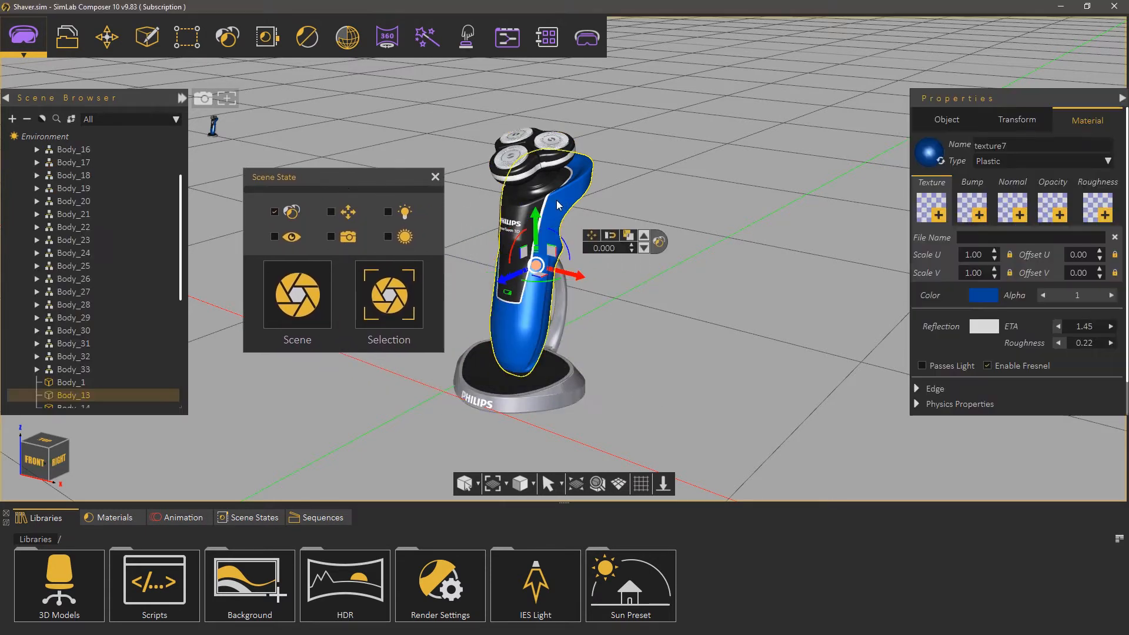
left_click(979, 297)
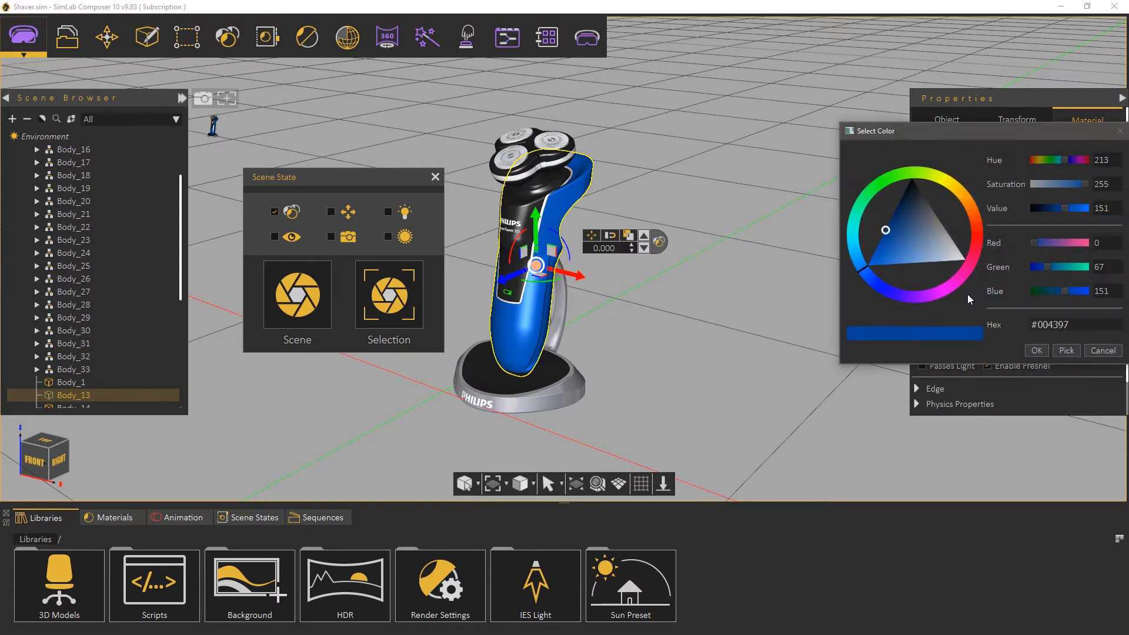
left_click(973, 207)
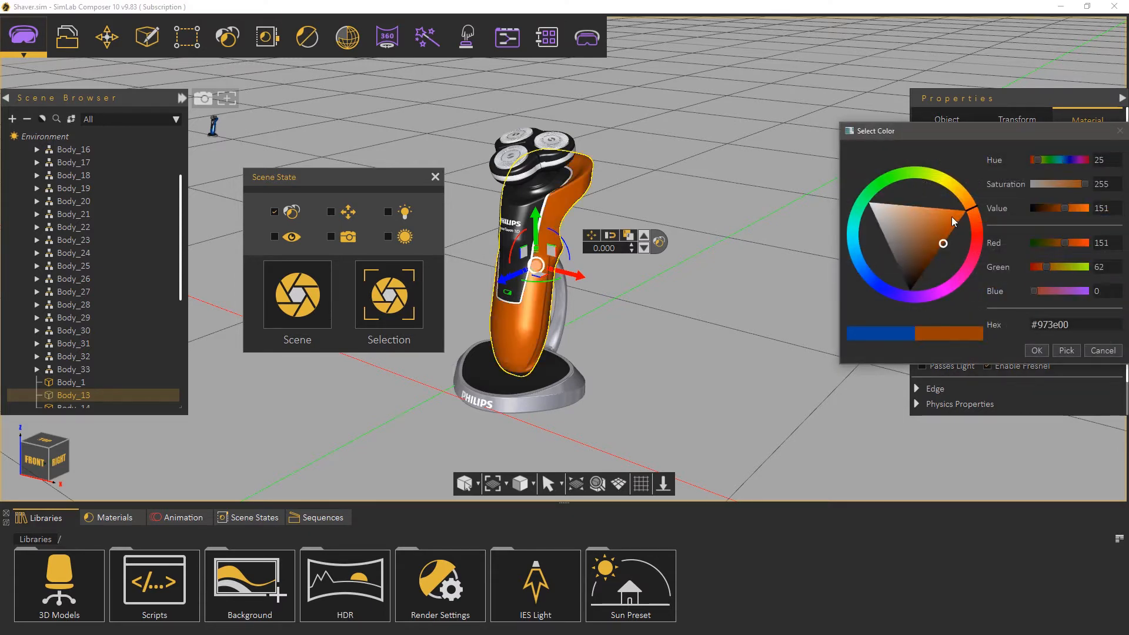
left_click(952, 217)
left_click_drag(952, 218, 954, 220)
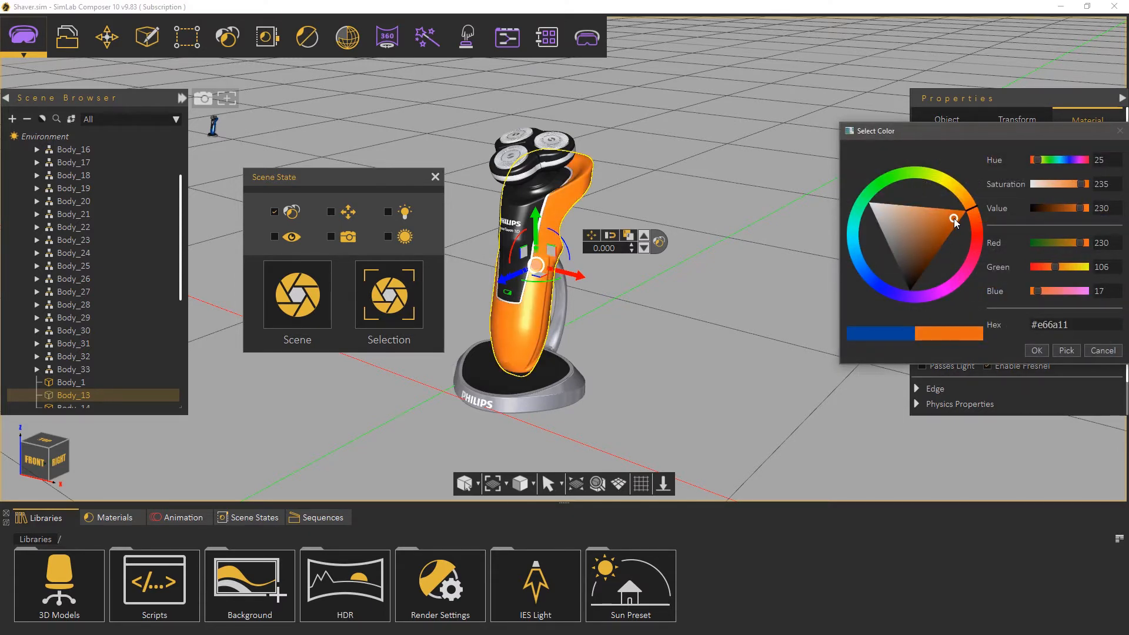
left_click(1037, 351)
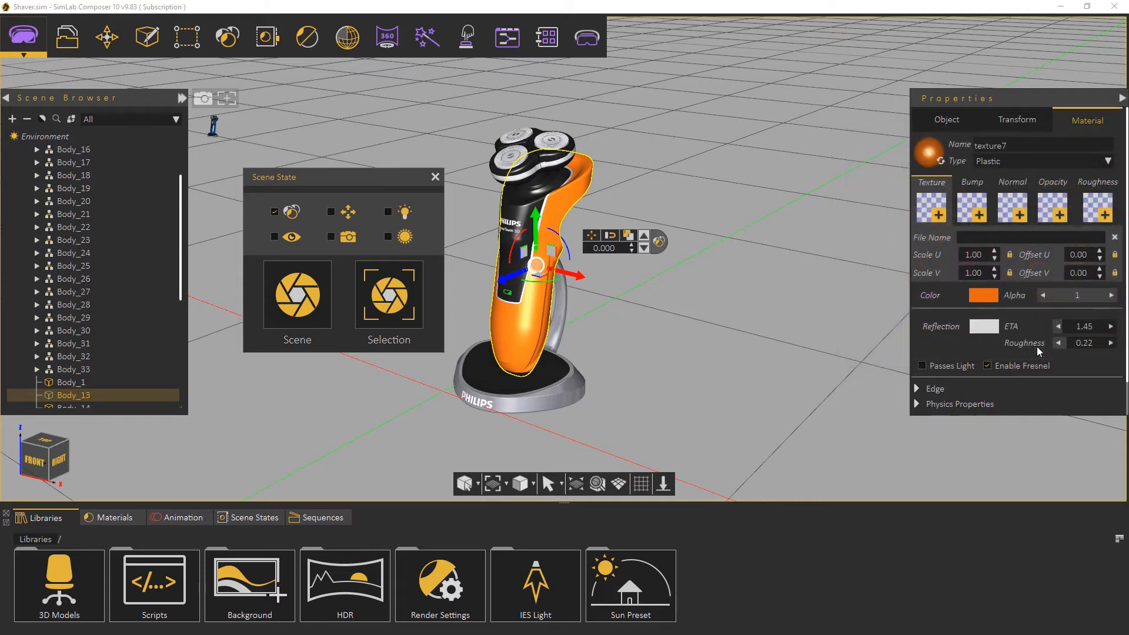
left_click(643, 237)
left_click(643, 237)
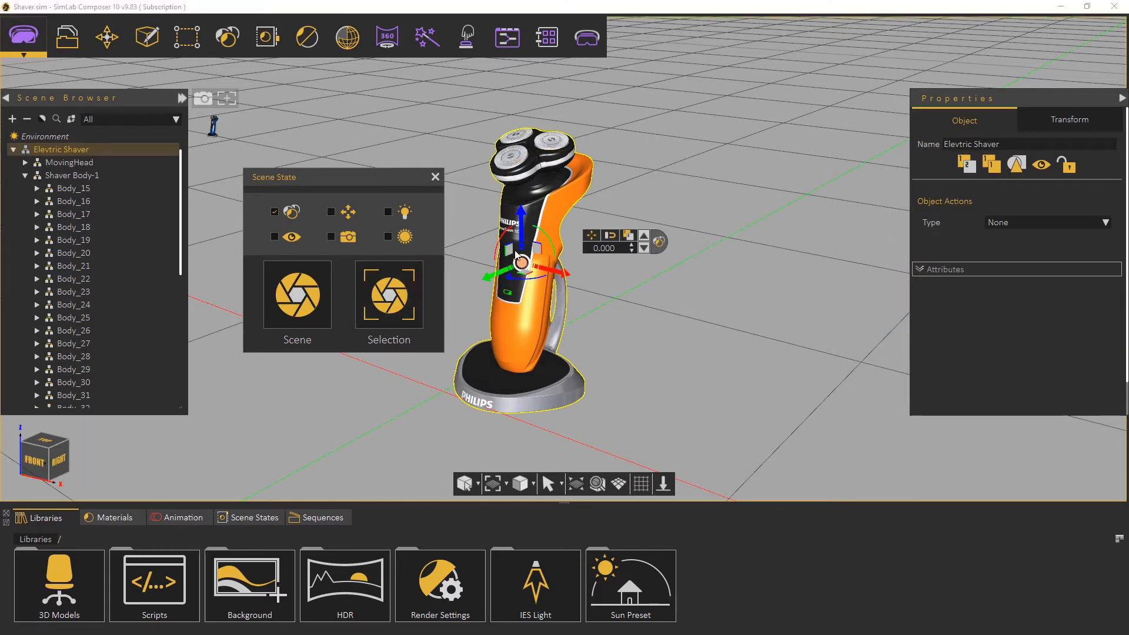
Recolor the orange shaver body dark grey (#4a4a4a) and capture the whole shaver as a third materials-only scene state.
left_click(569, 202)
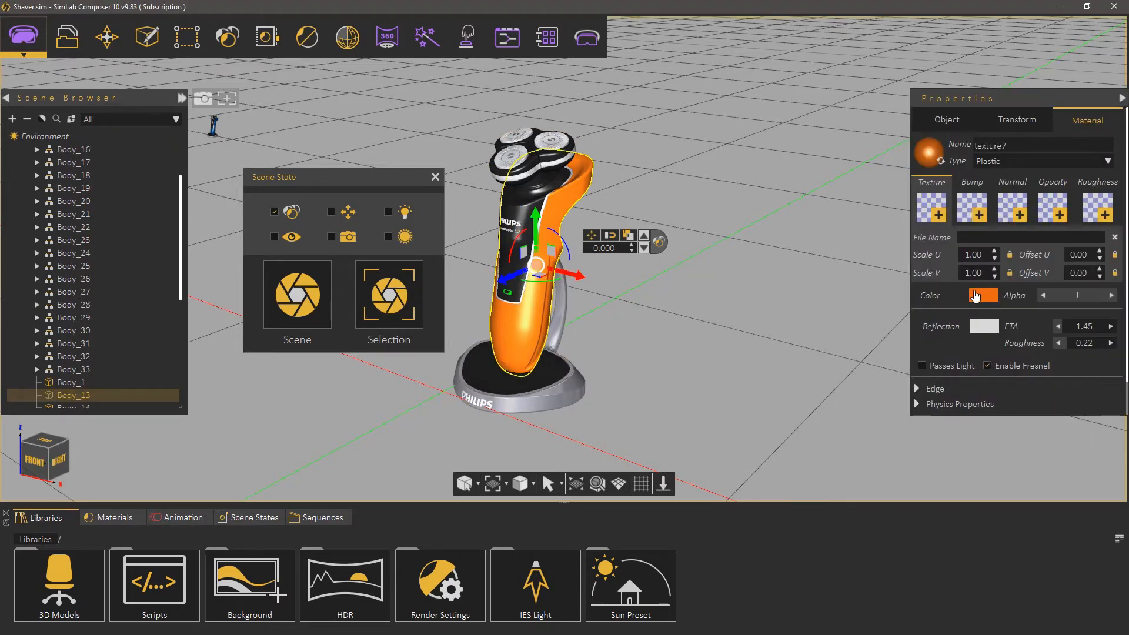
left_click(976, 295)
left_click(898, 266)
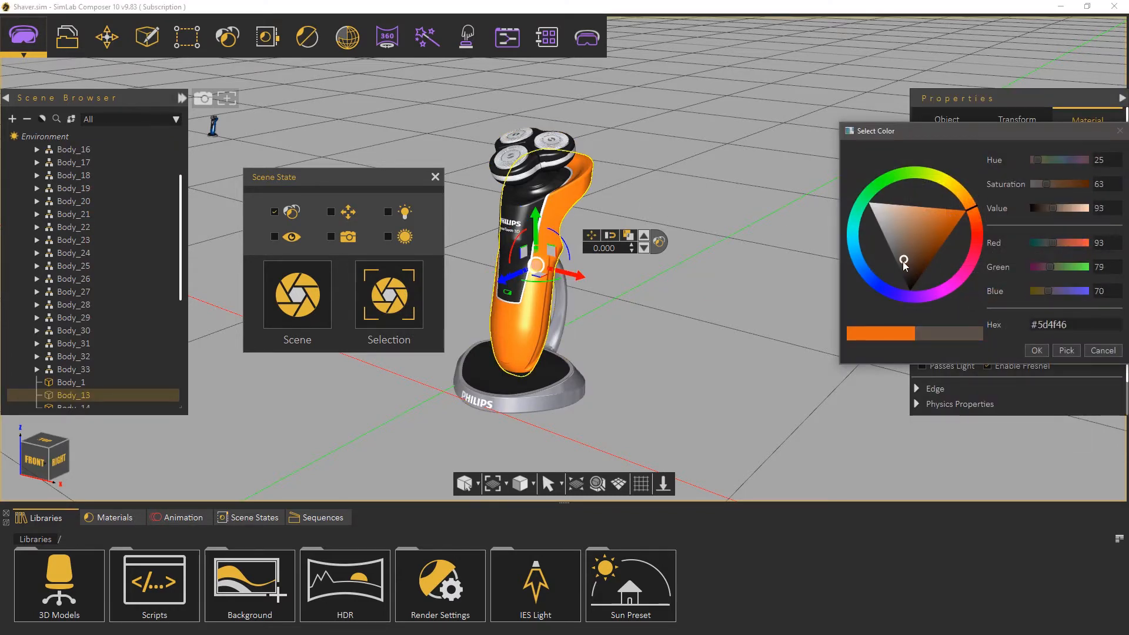
left_click(898, 265)
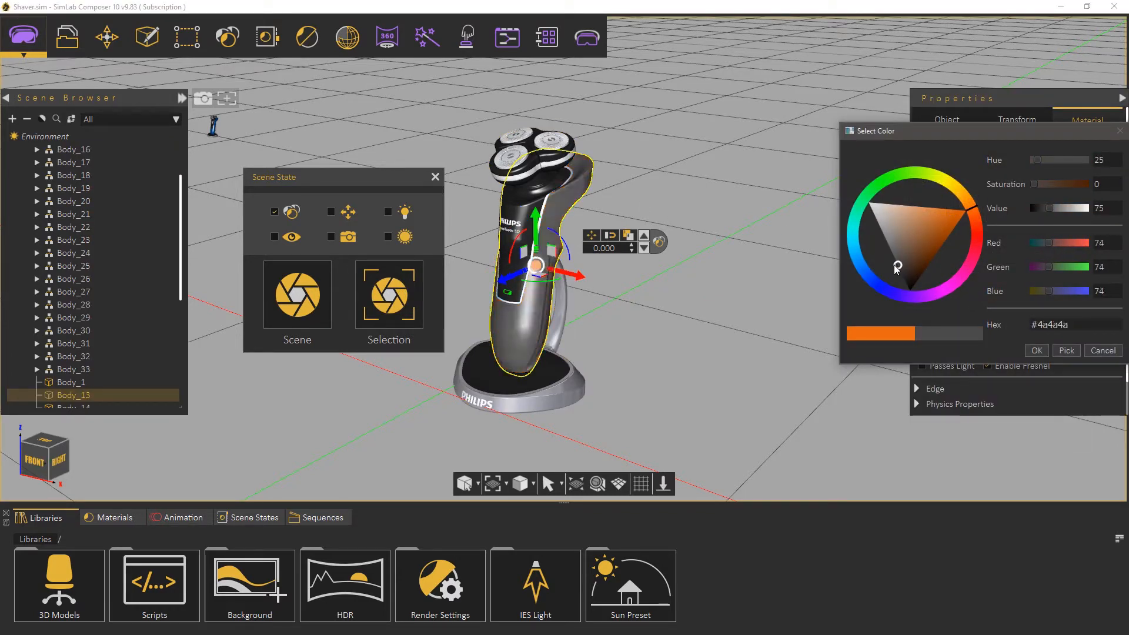
left_click(1035, 351)
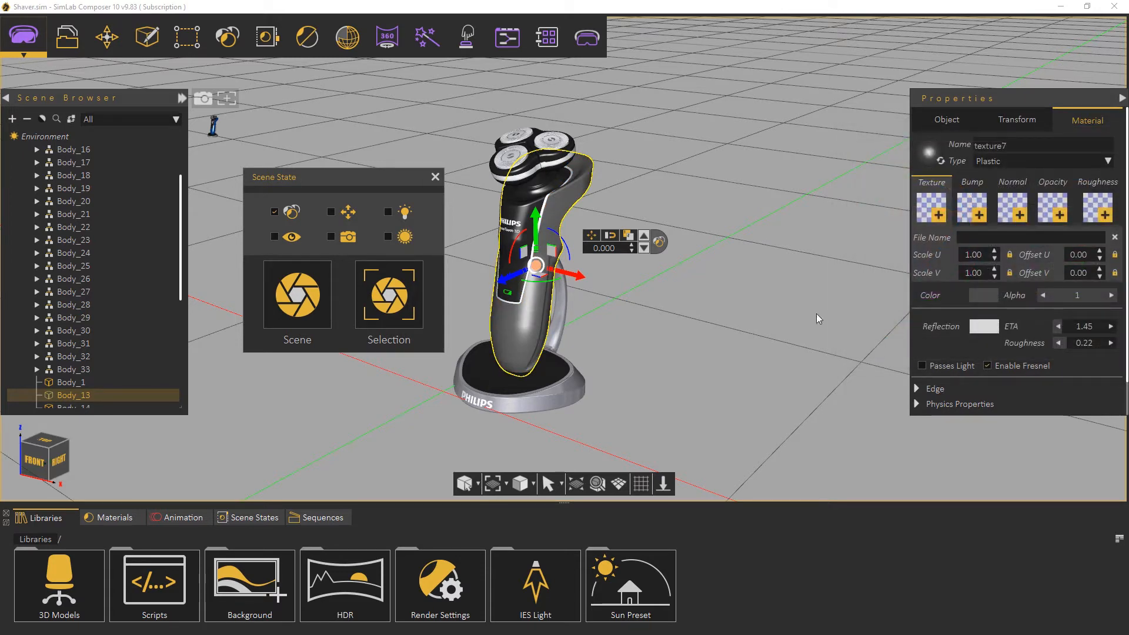
left_click(645, 237)
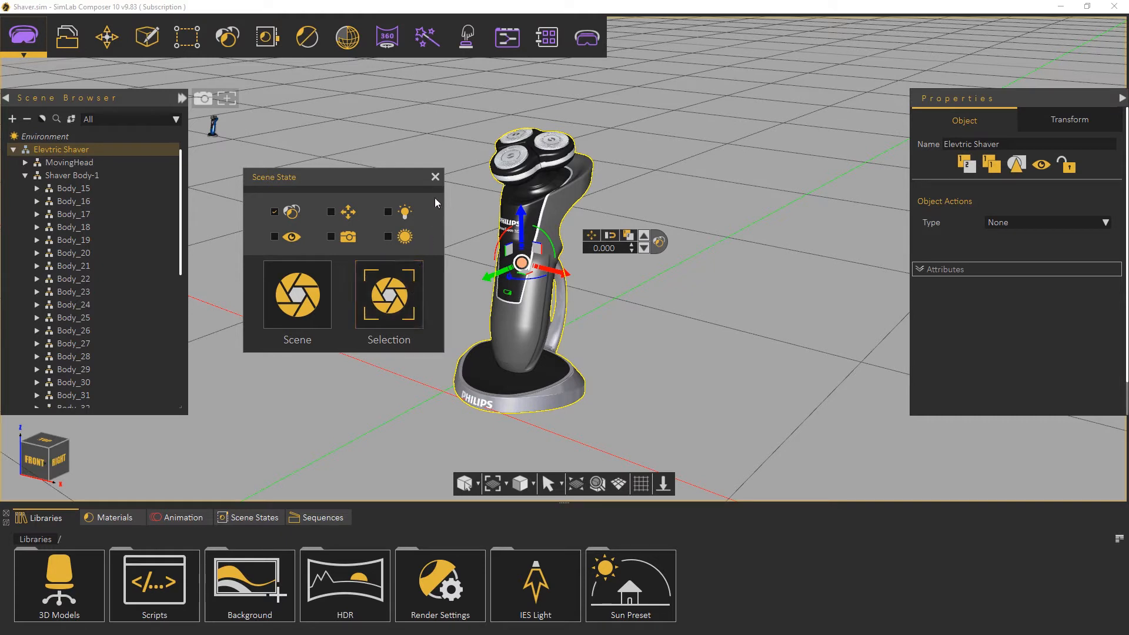
left_click(435, 177)
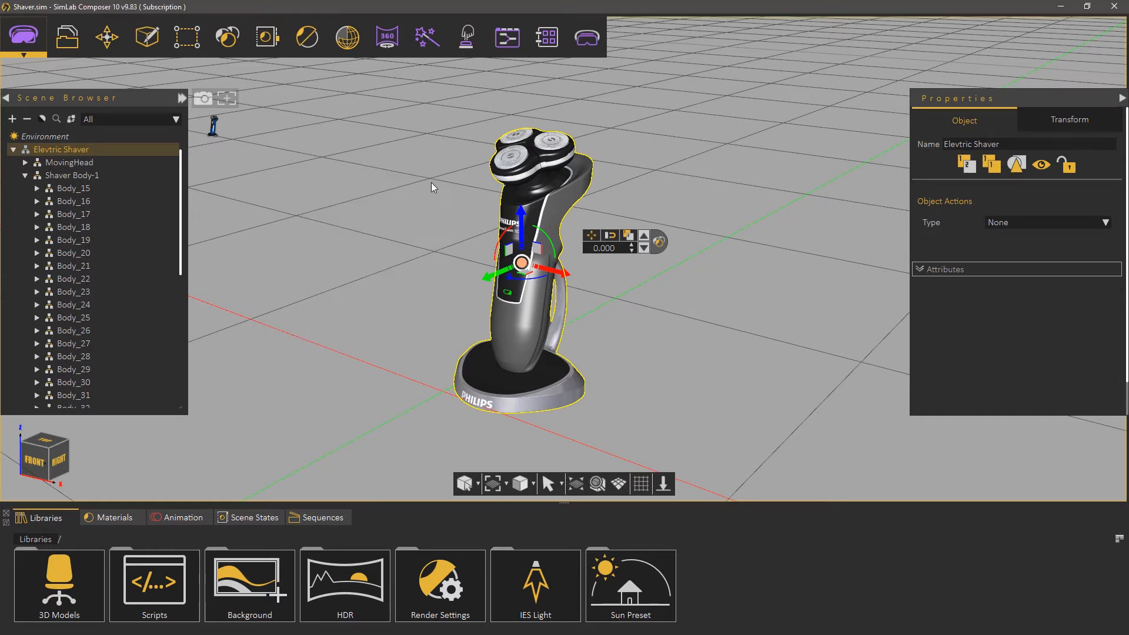
Apply the blue scene state and finally the orange one to check the captured color variants.
left_click(262, 516)
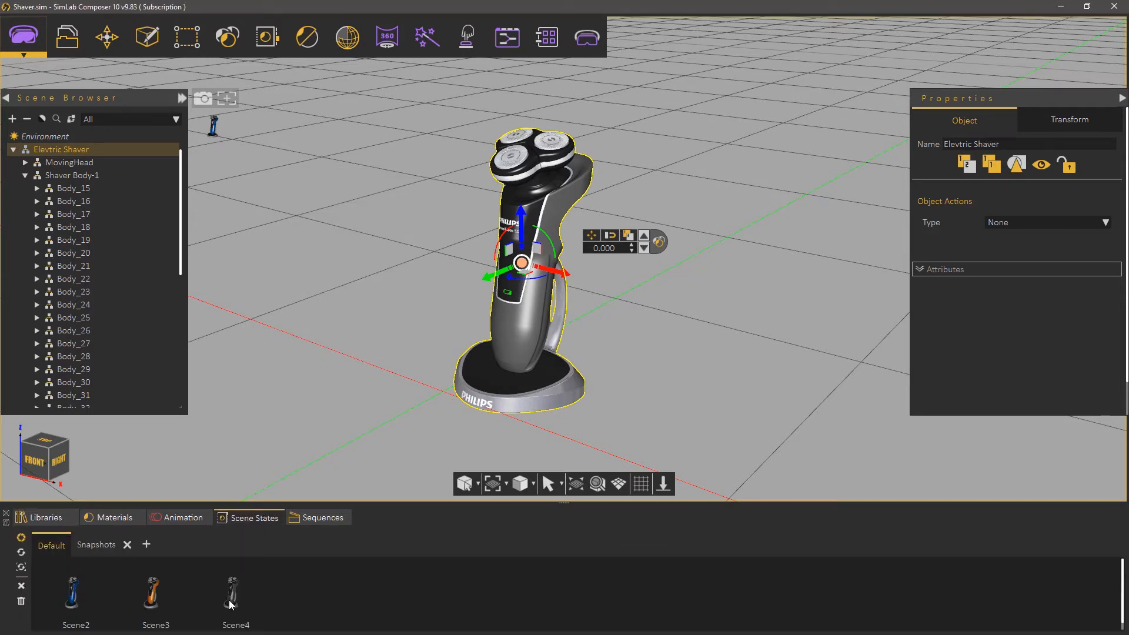
left_click(83, 587)
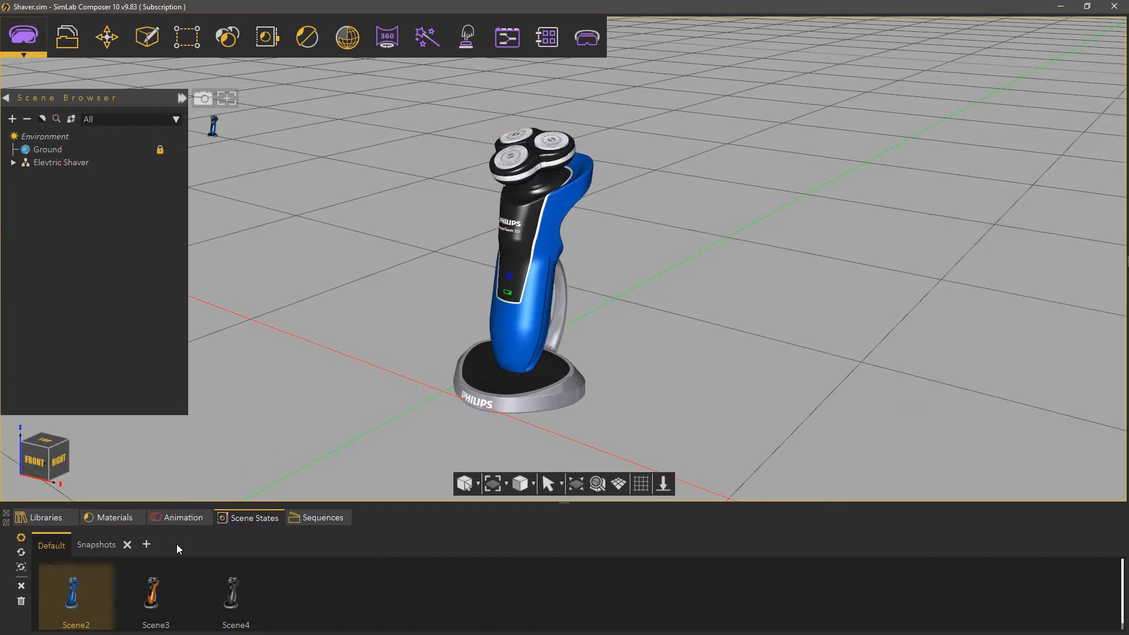
left_click(157, 597)
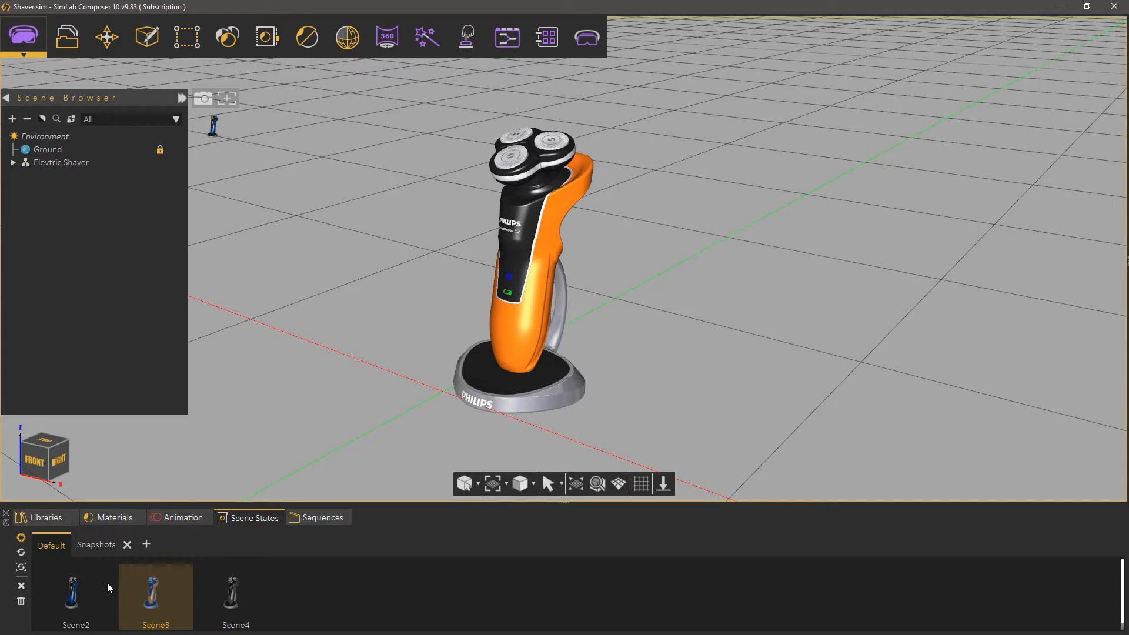
Rename the three captured scene states Blue, Orange and Grey to match their body colors.
left_click(78, 599)
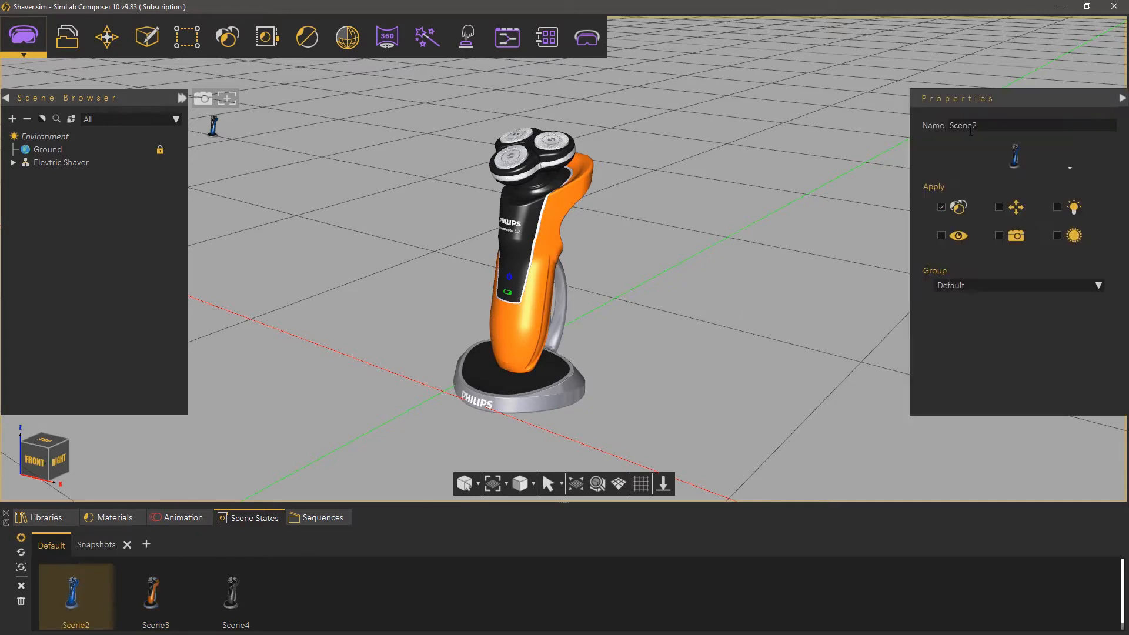
type("Blue")
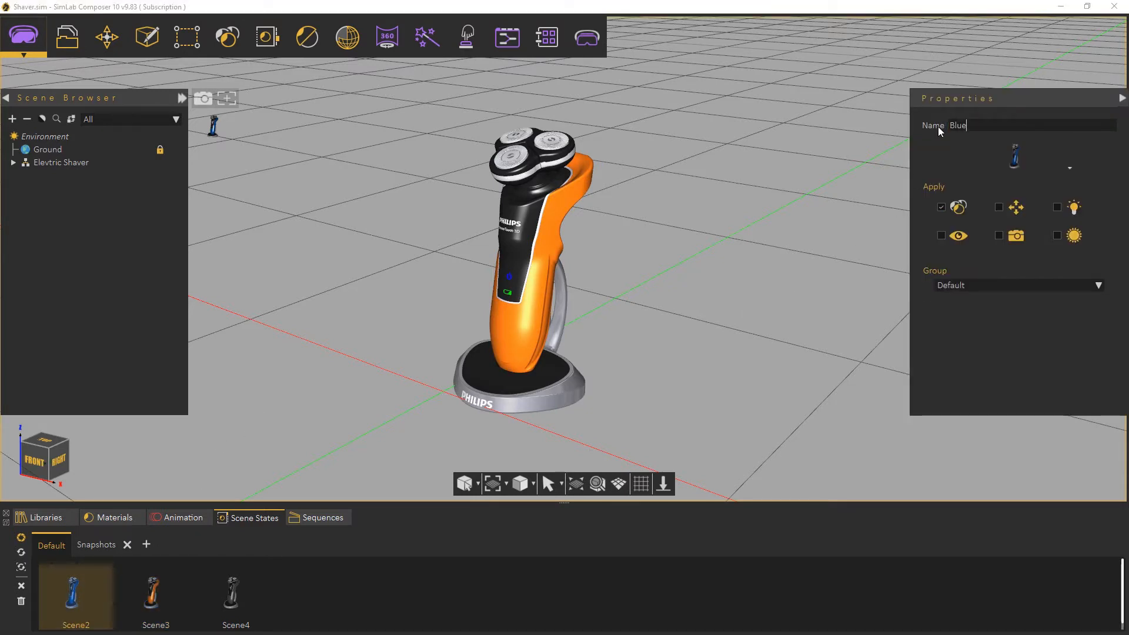
left_click(156, 594)
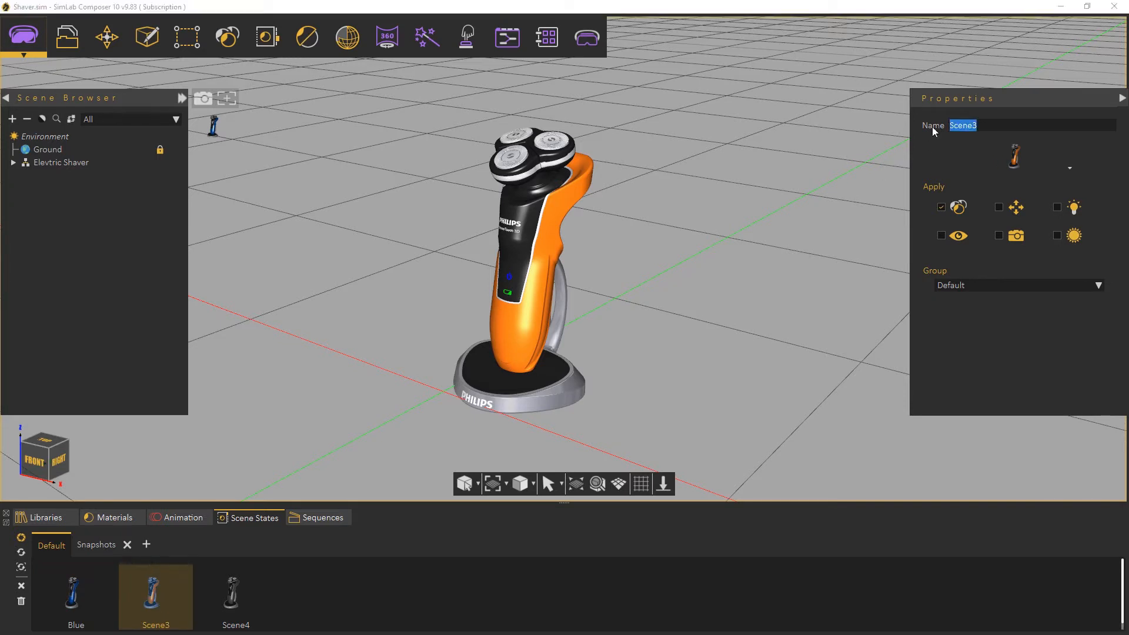
type("Orange")
key("Return")
left_click(235, 594)
type("G")
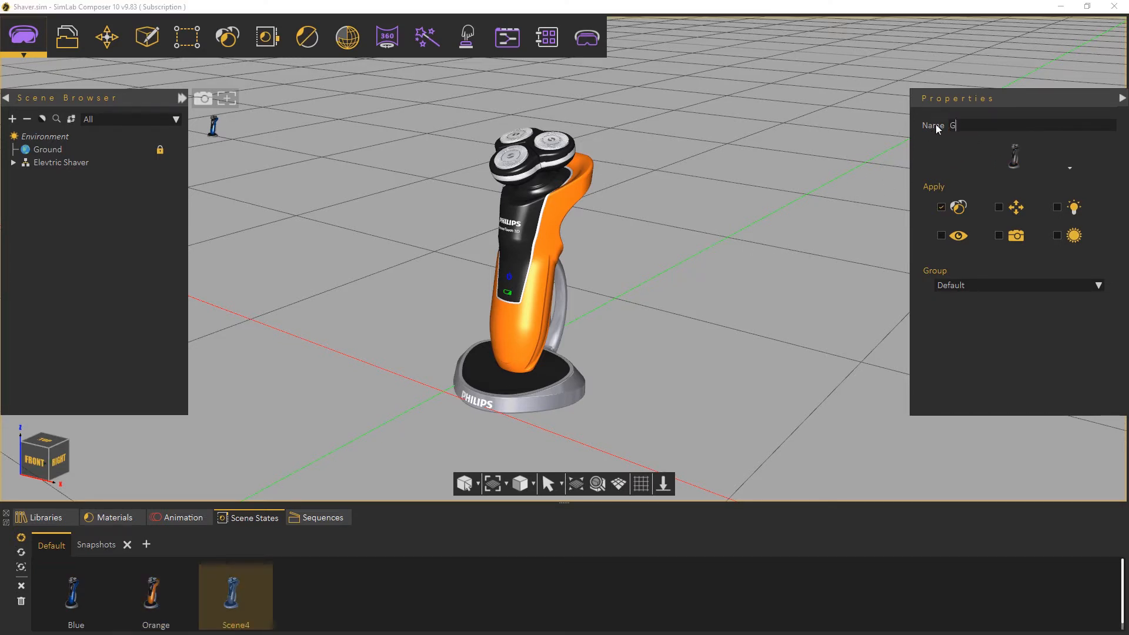
type("rey")
key("Return")
Add an animation keyframe at frame 0 for the MovingHead group.
left_click(189, 520)
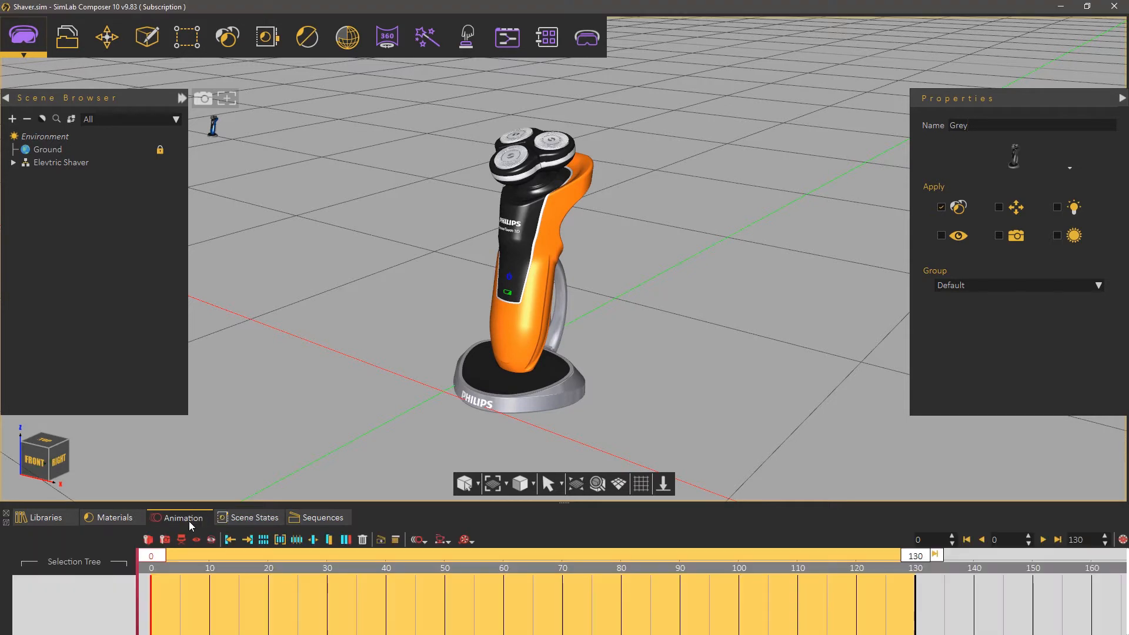
left_click(500, 176)
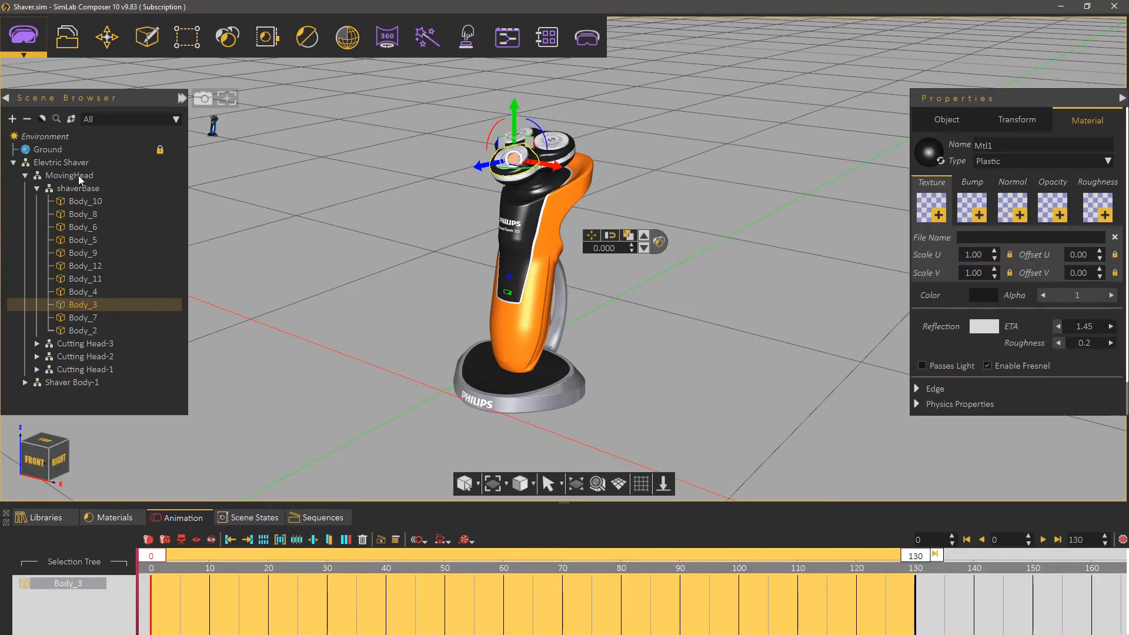
left_click(79, 175)
left_click(148, 539)
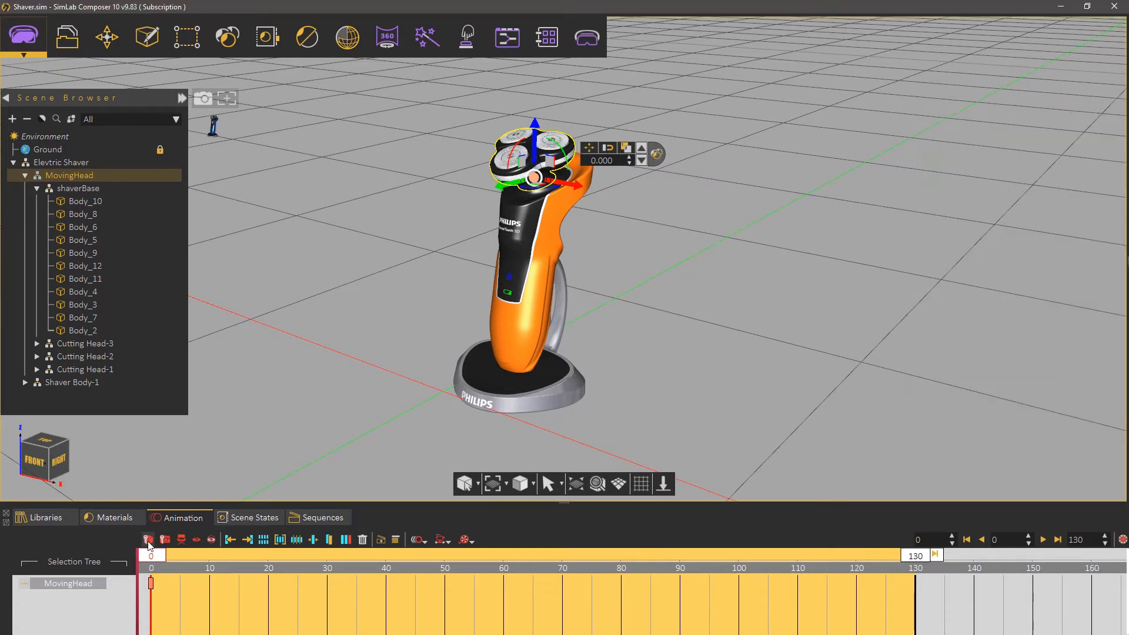
At frame 30, rotate the MovingHead group 10 degrees about its red X axis to create a second keyframe.
left_click_drag(153, 555, 331, 565)
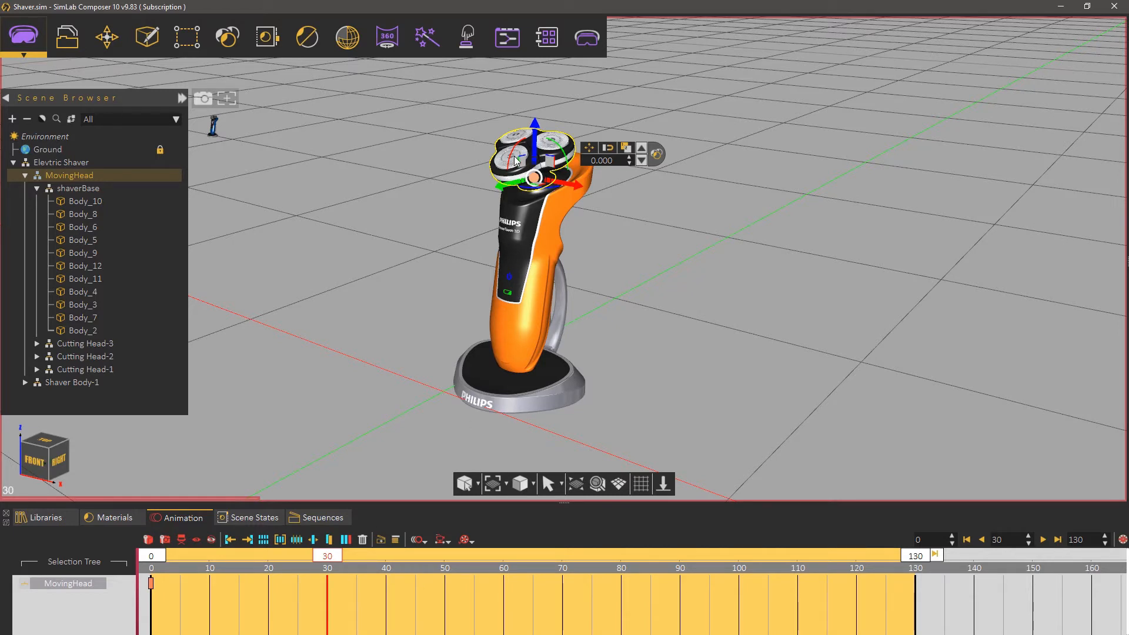
left_click_drag(515, 160, 582, 150)
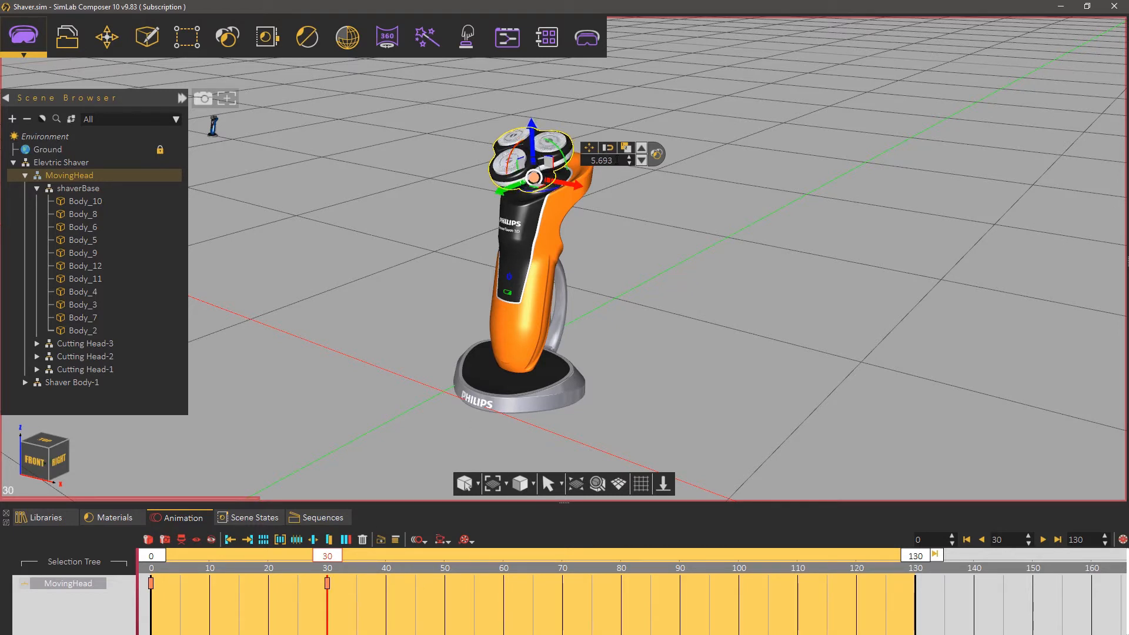
double_click(616, 160)
type("10")
key("Return")
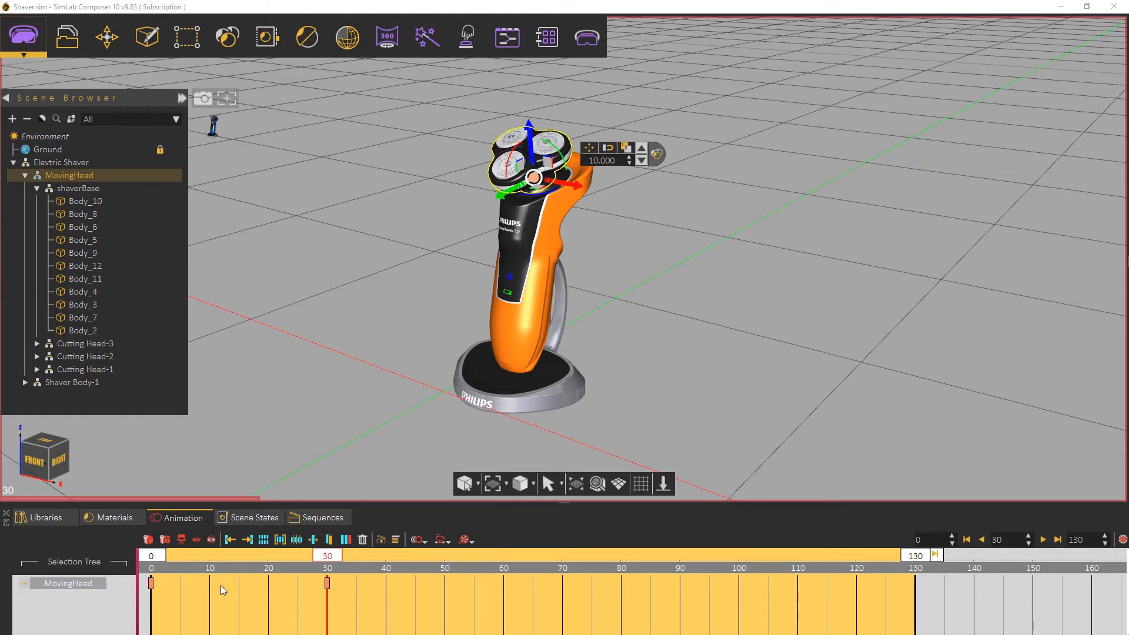
Copy the MovingHead group's frame 0 keyframe to frame 60.
left_click(148, 577)
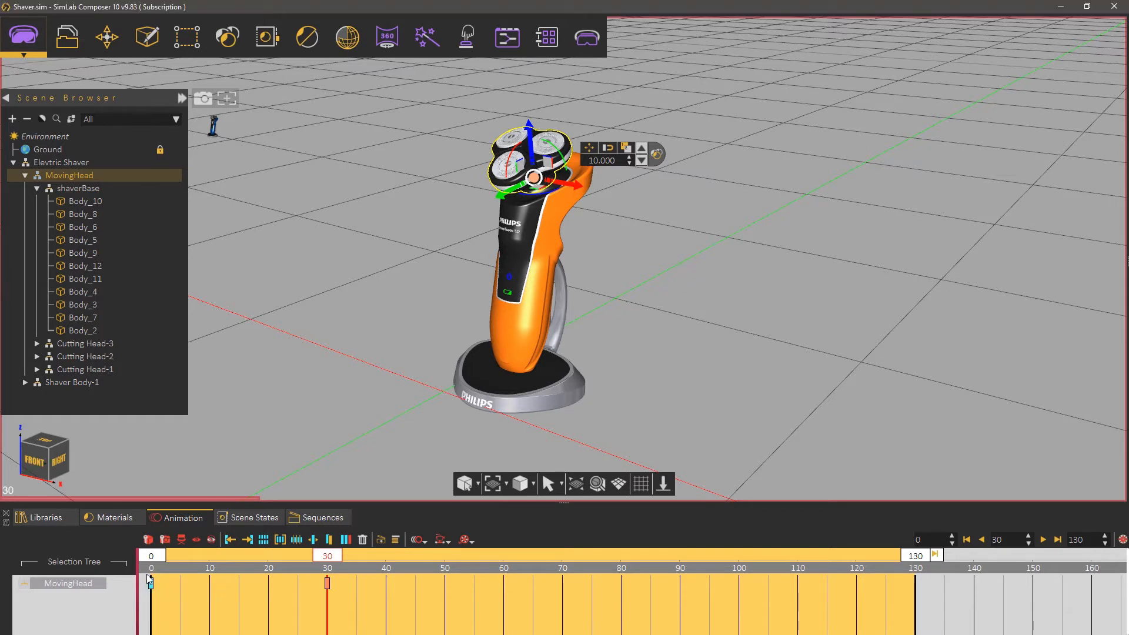
left_click(151, 579)
left_click_drag(152, 580, 504, 581, "ctrl")
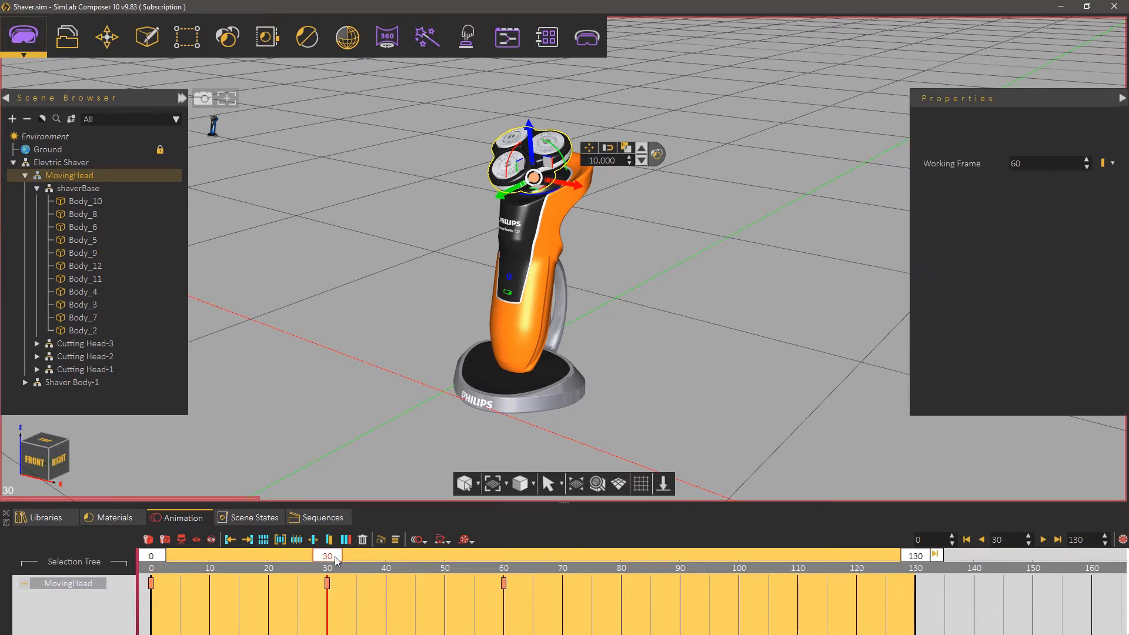
At frame 90, rotate the MovingHead group to -10 degrees about its red X axis, and copy the frame 60 keyframe to frame 120.
mouse_move(340, 562)
left_mouse_down()
mouse_move(176, 564)
mouse_move(680, 573)
left_mouse_up()
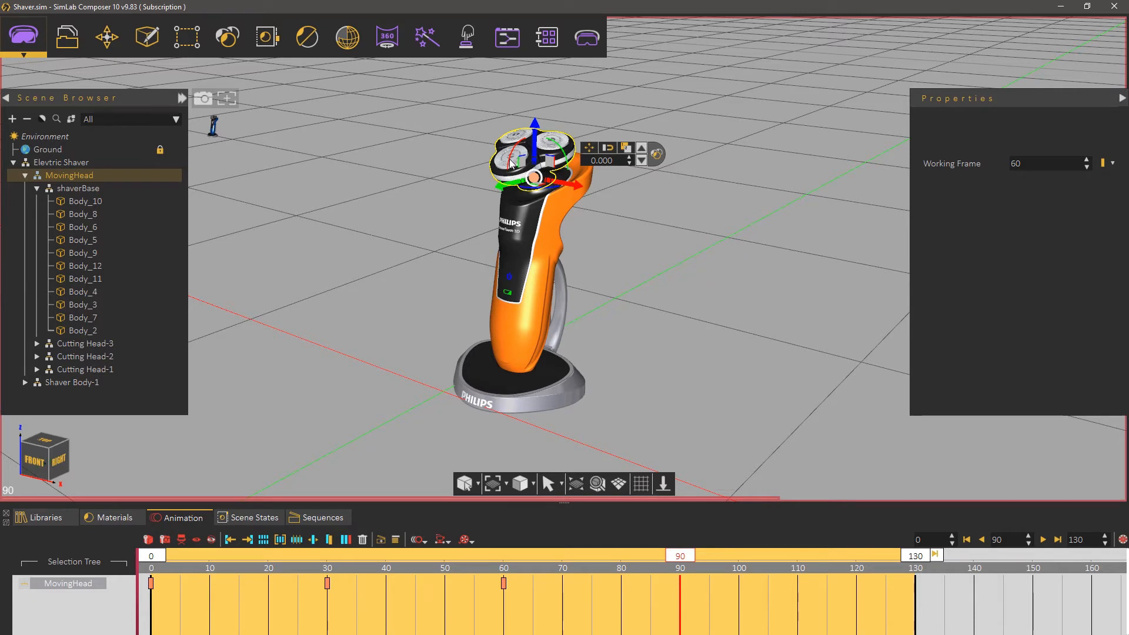
left_click_drag(510, 159, 588, 172)
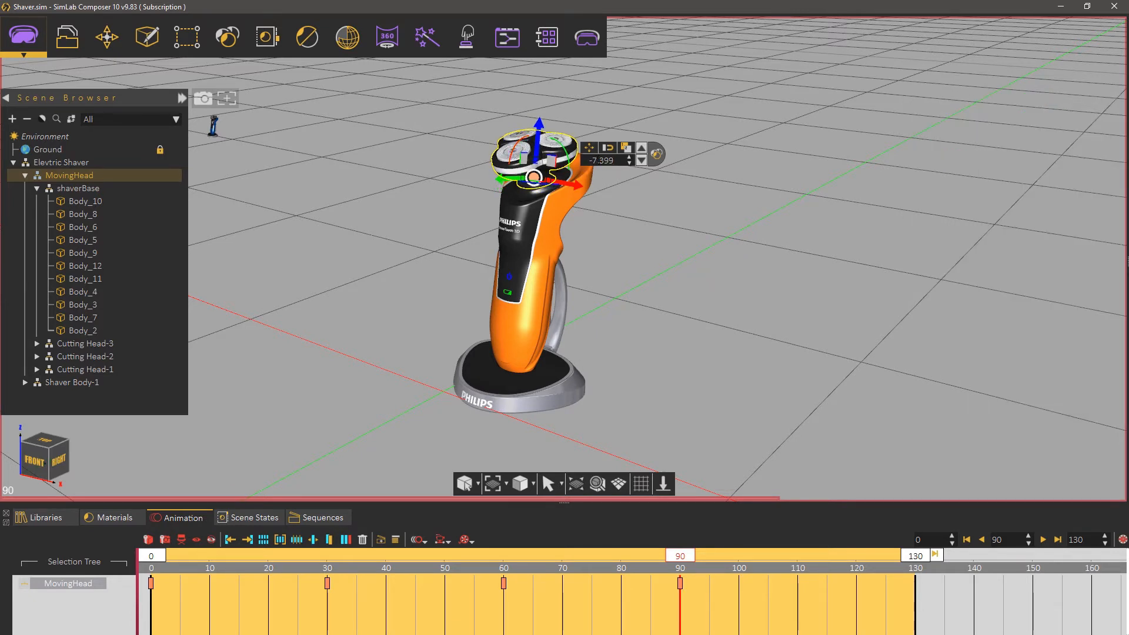
double_click(603, 161)
type("10")
key("Return")
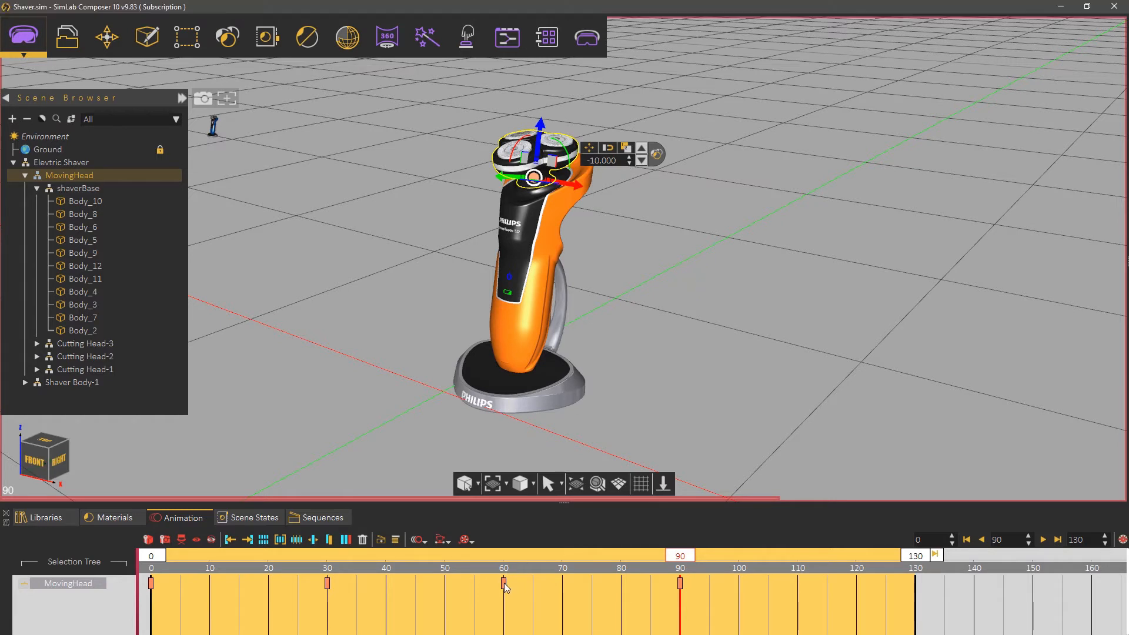
left_click(503, 583)
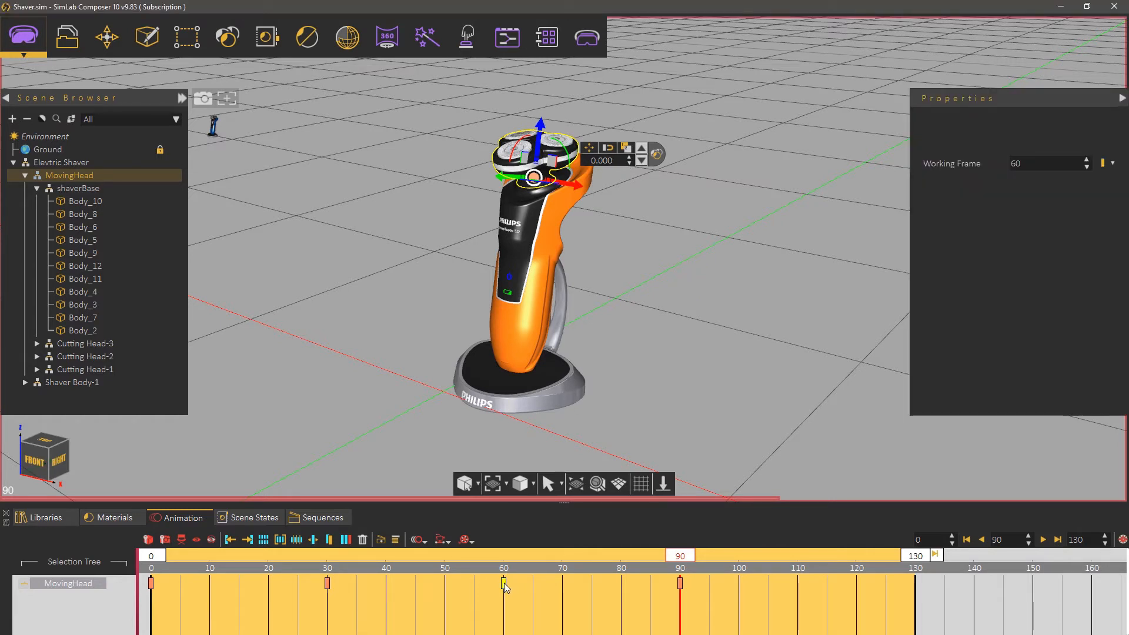
left_click_drag(504, 584, 858, 579)
Create an animation sequence named Head_movement from all MovingHead keyframes, deleting them from the timeline.
left_click_drag(690, 556, 139, 575)
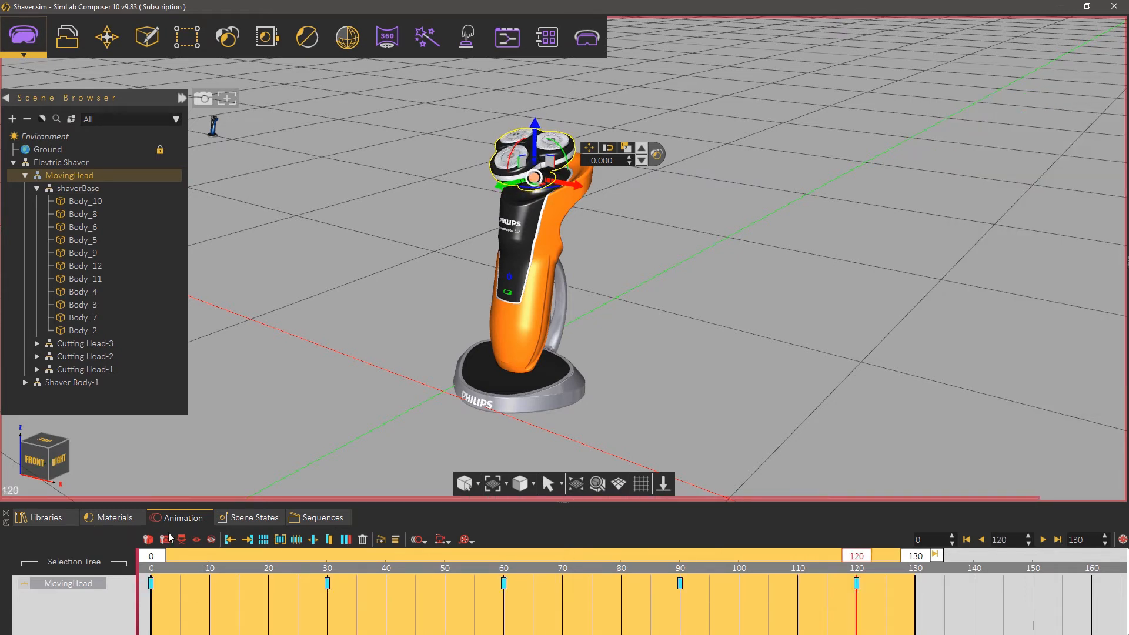
left_click(381, 539)
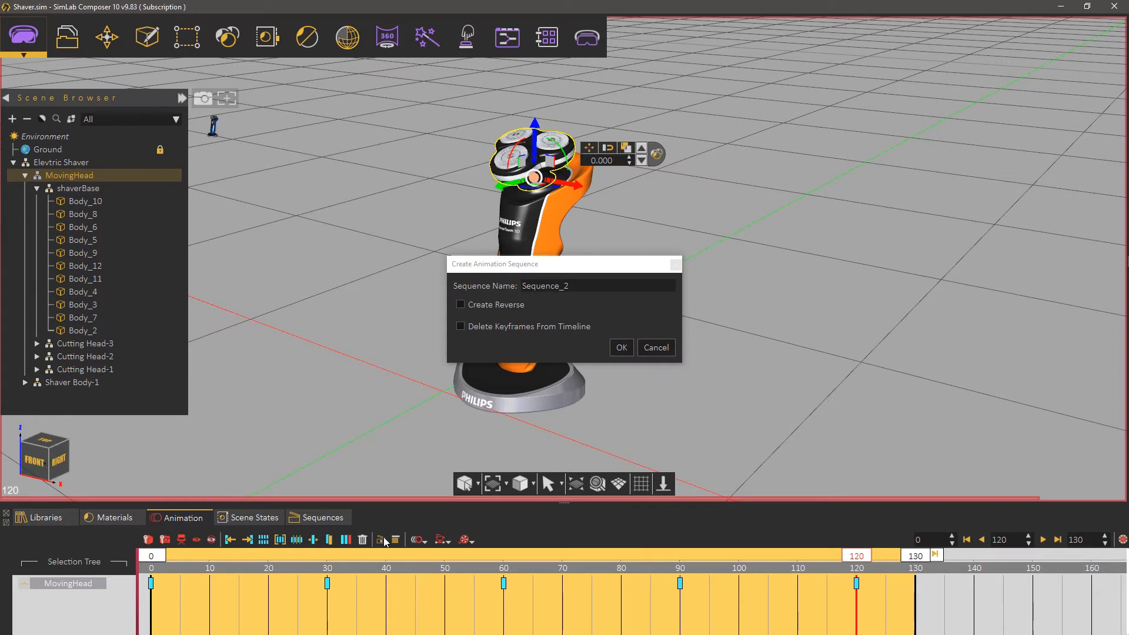
double_click(579, 282)
type("Head")
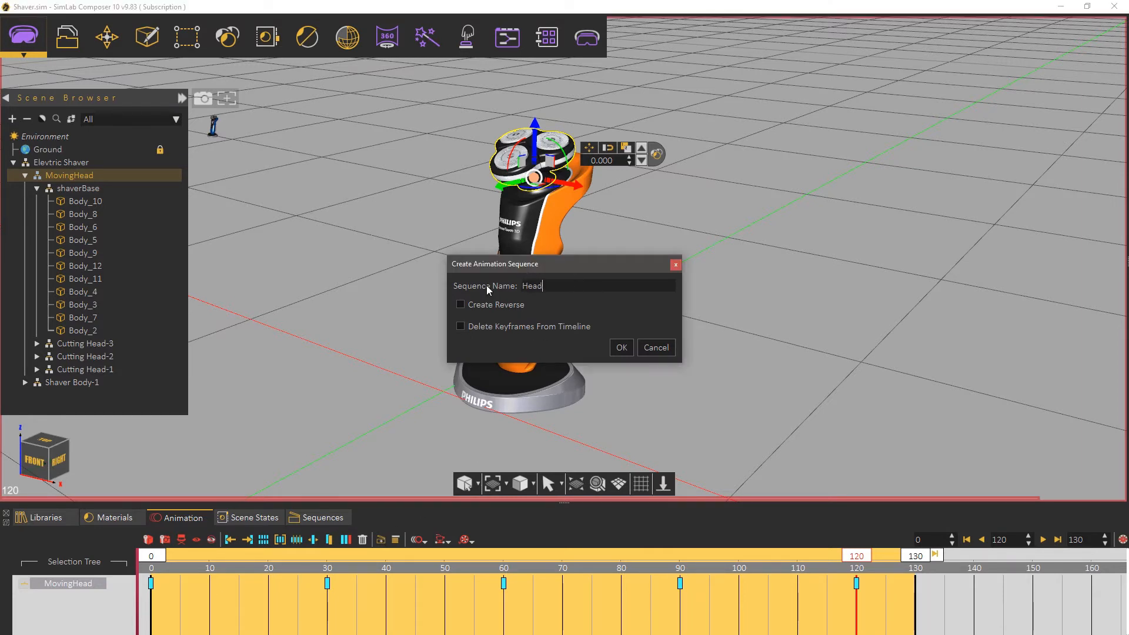
type("_movement")
left_click(622, 348)
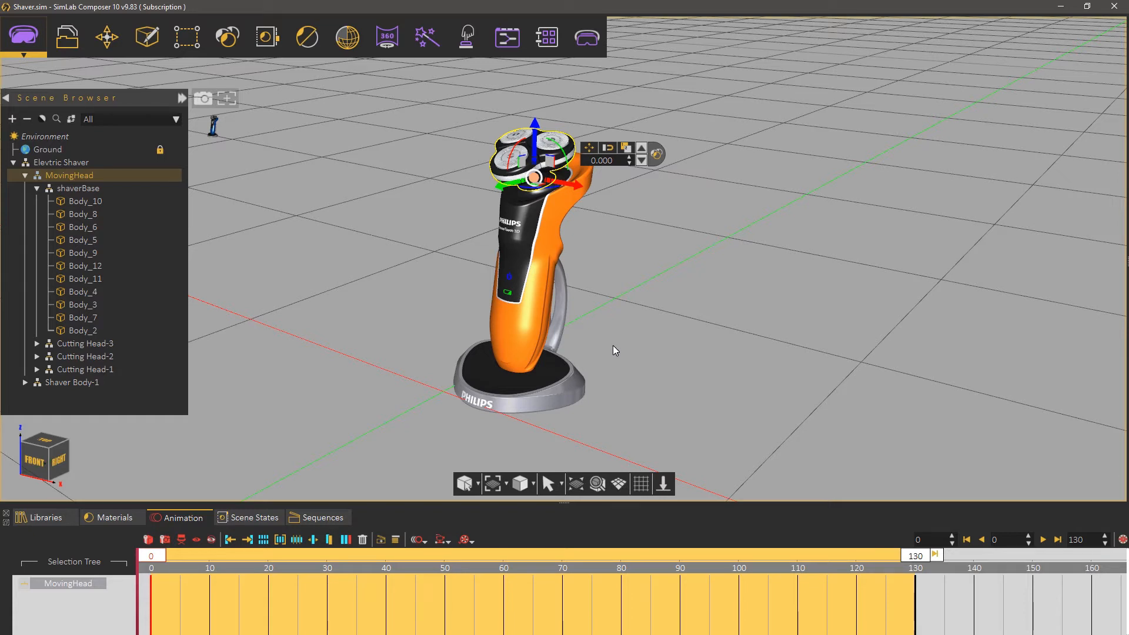
Assign the Multi Actions object action type to the orange shaver body, Body_13.
left_click(534, 309)
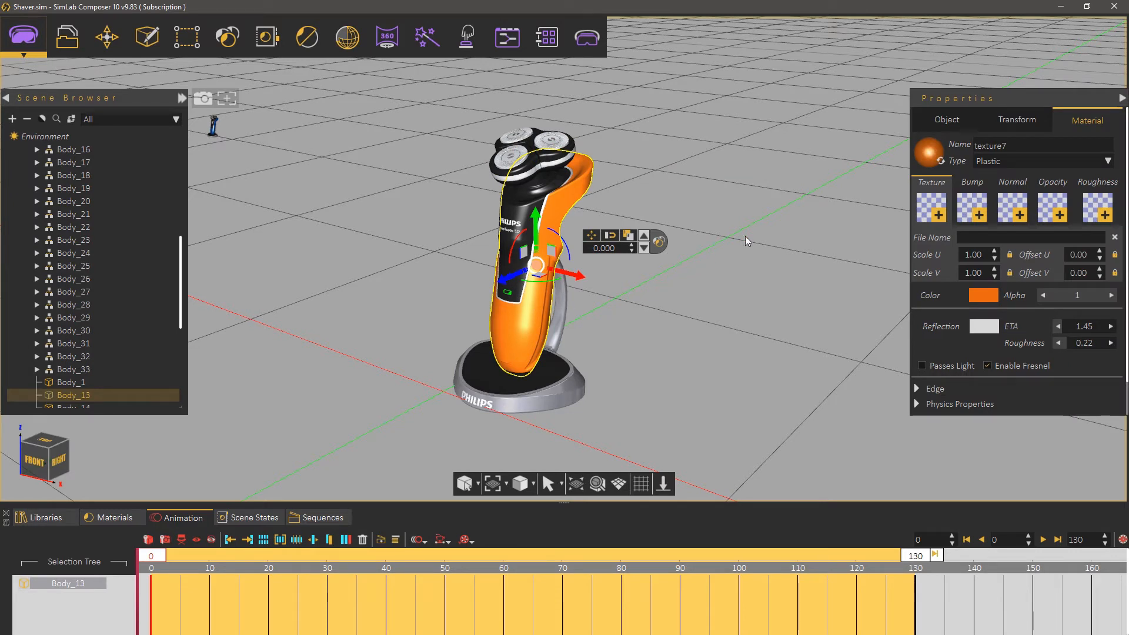
left_click(947, 119)
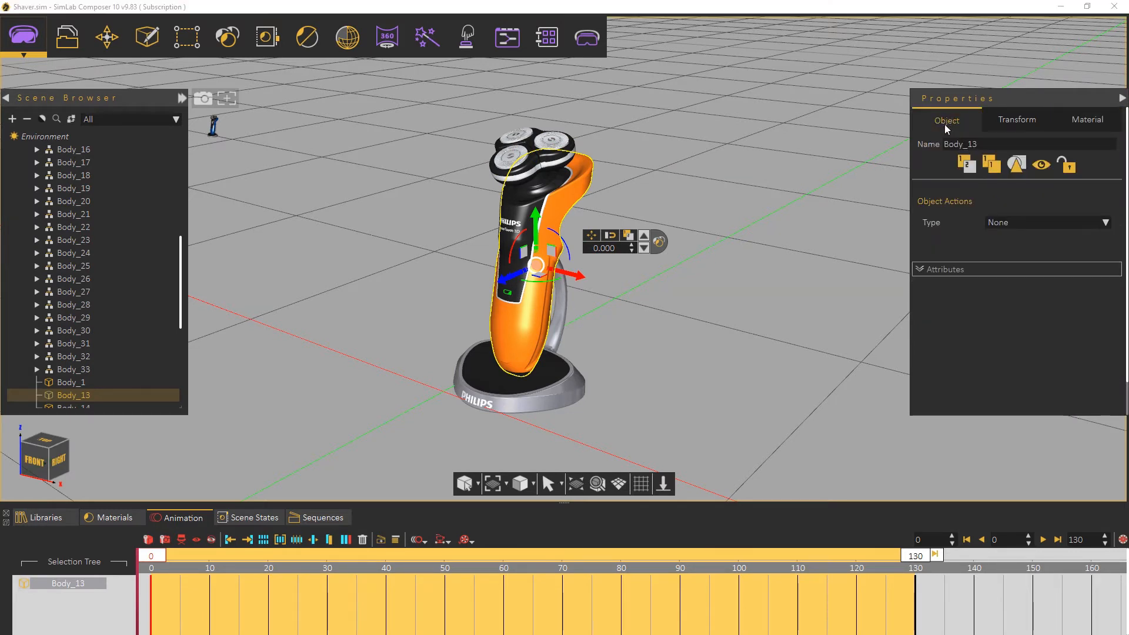
left_click(1009, 223)
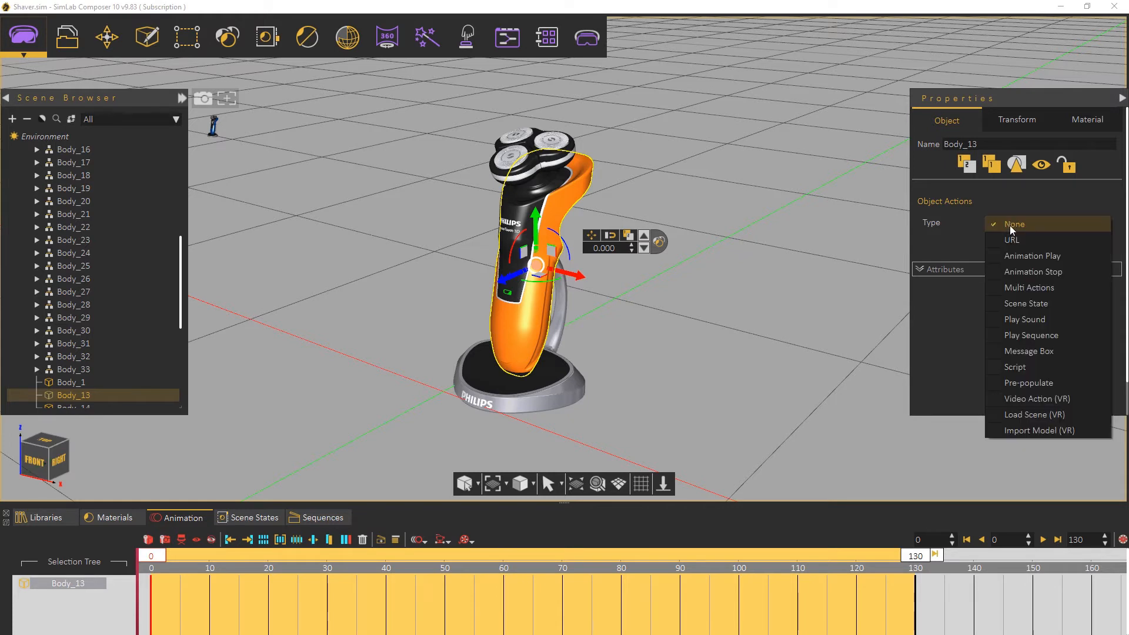
left_click(1012, 289)
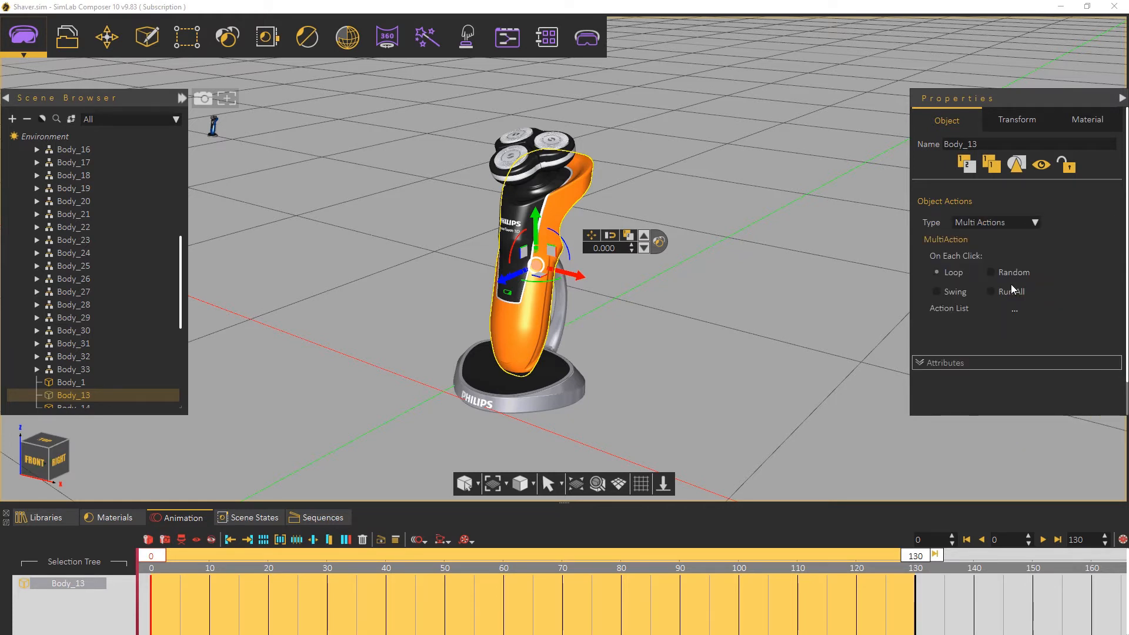
Add a Scene State action that applies the Orange state to the shaver body's multi-action list.
left_click(1012, 310)
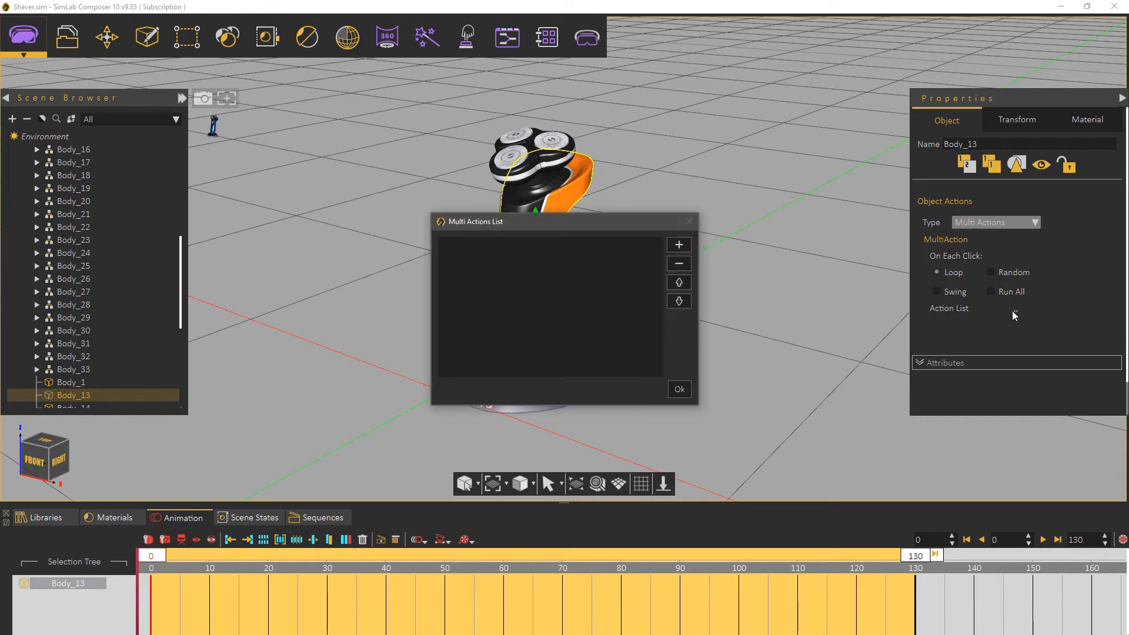
left_click(670, 245)
left_click(599, 294)
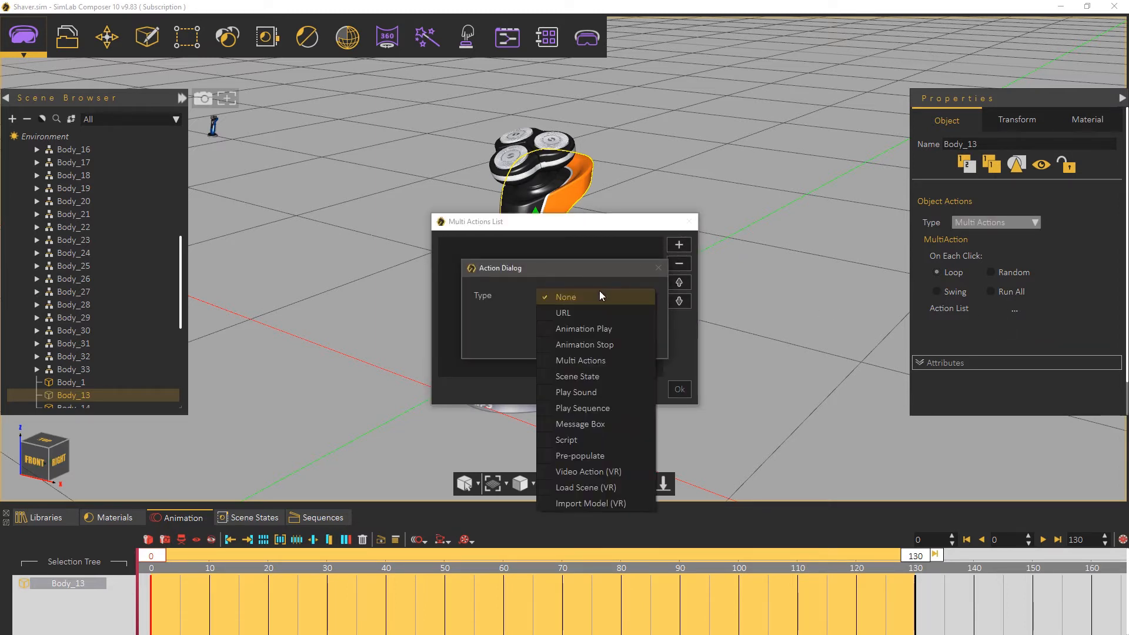
left_click(589, 376)
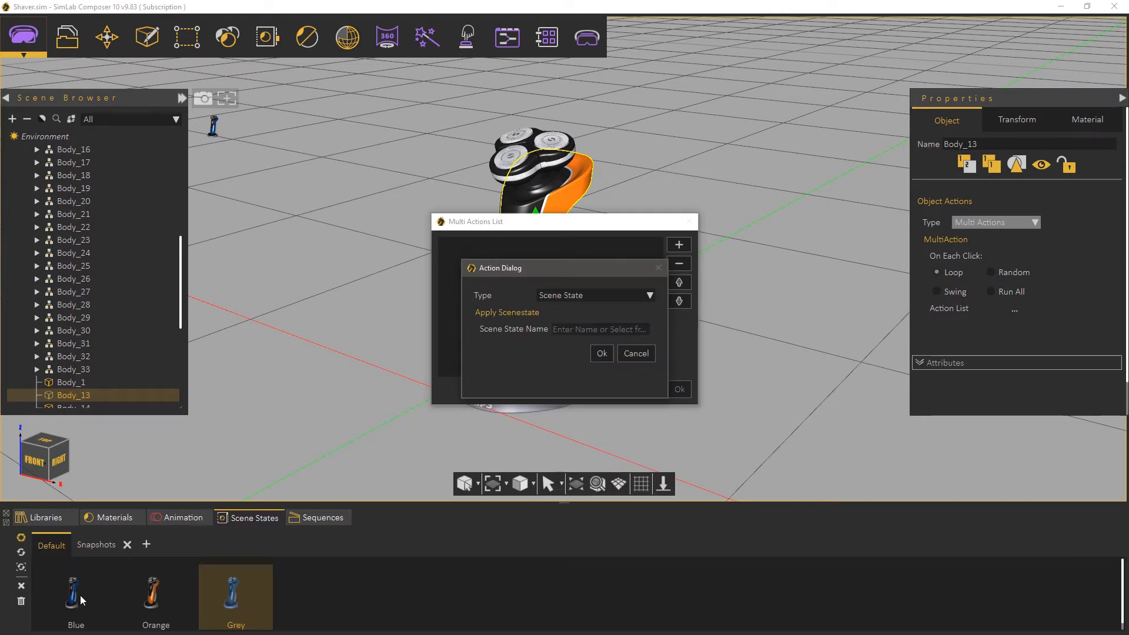
left_click(151, 591)
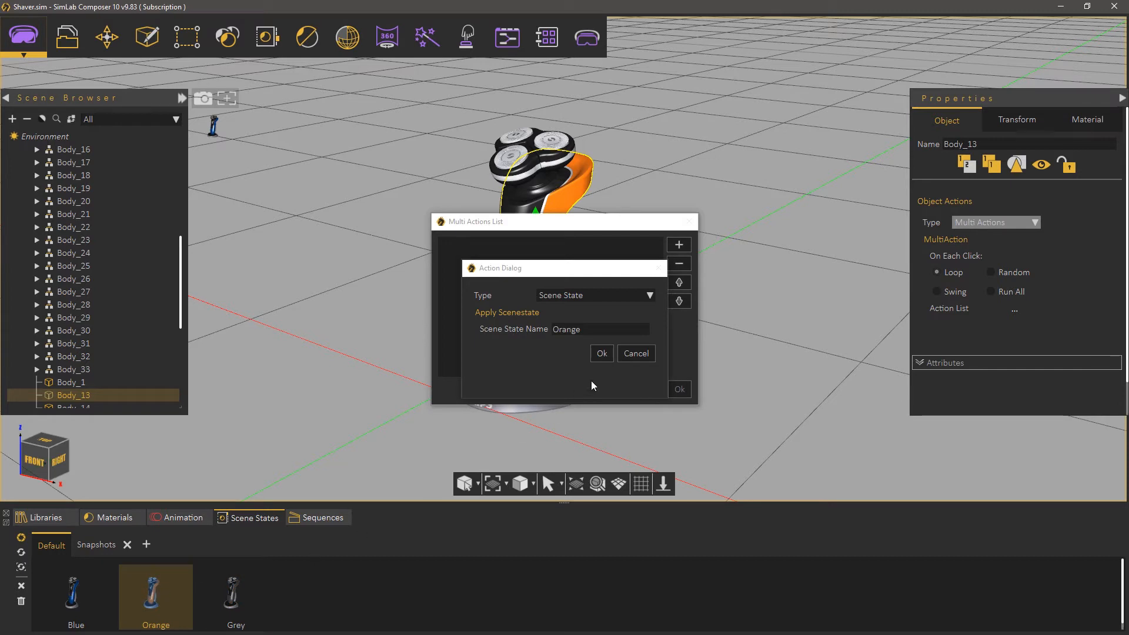
left_click(602, 353)
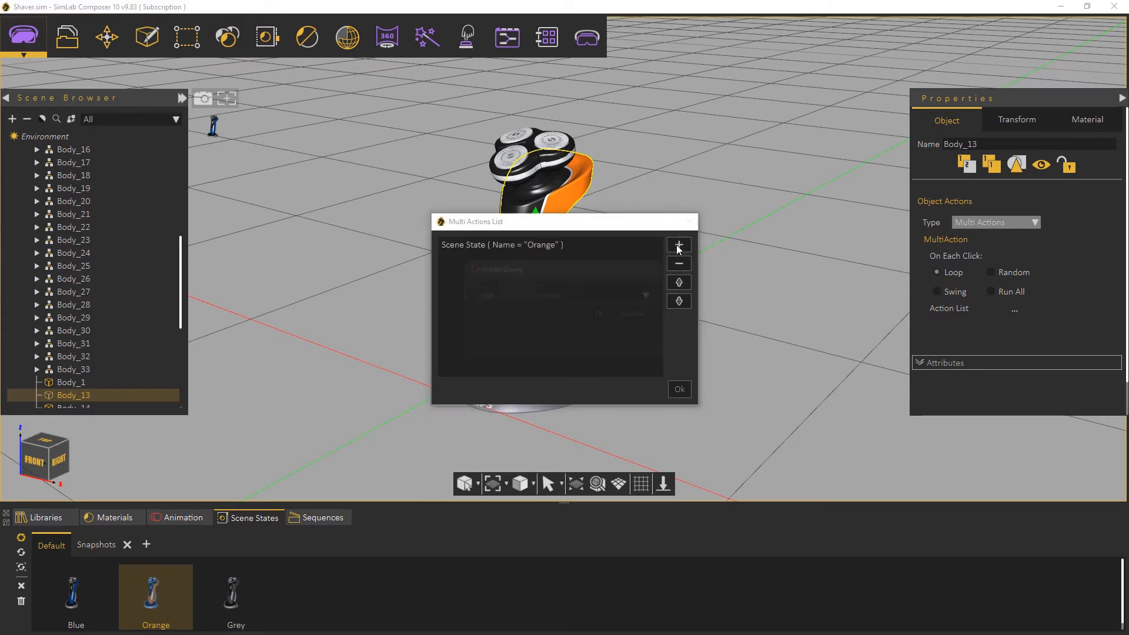
Add a second Scene State action to the list that applies the Grey state.
left_click(679, 244)
left_click(582, 294)
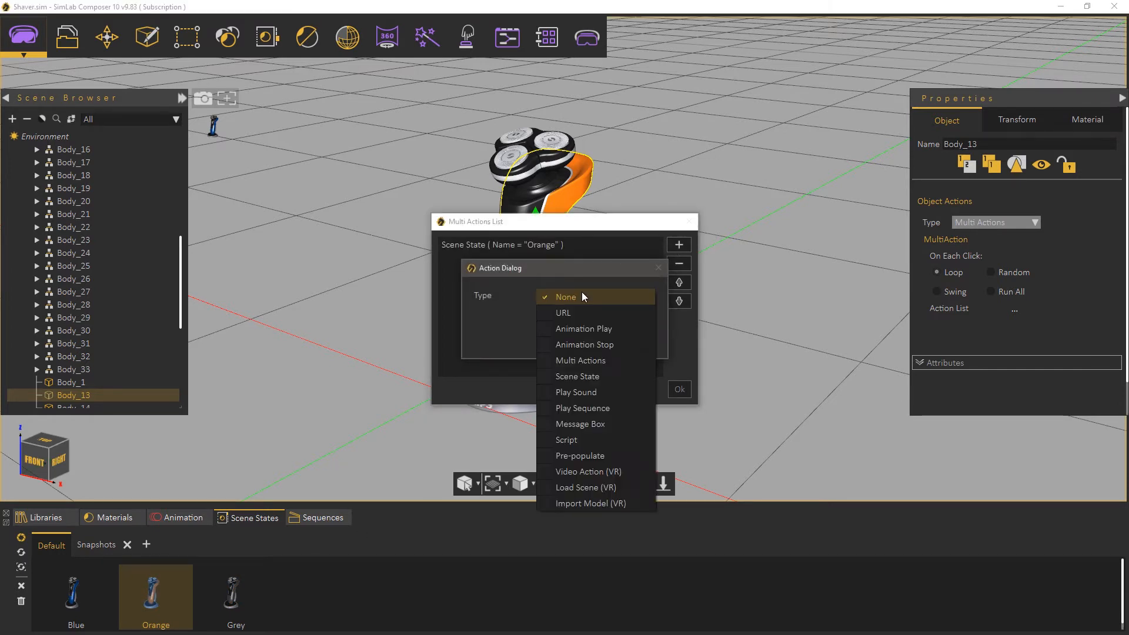
left_click(575, 377)
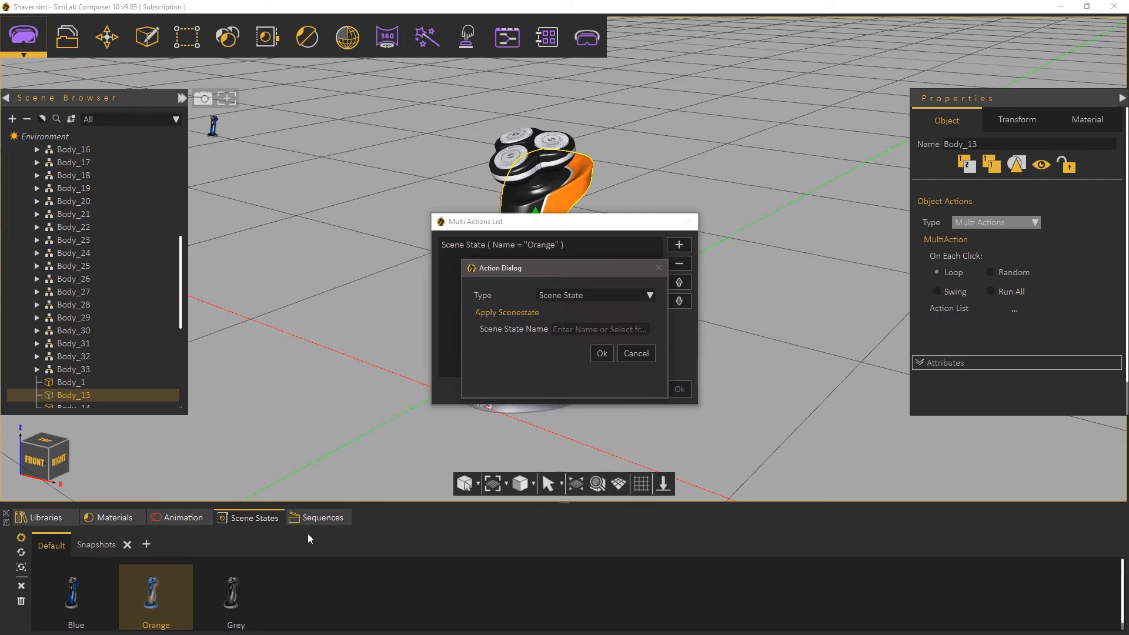
left_click(230, 593)
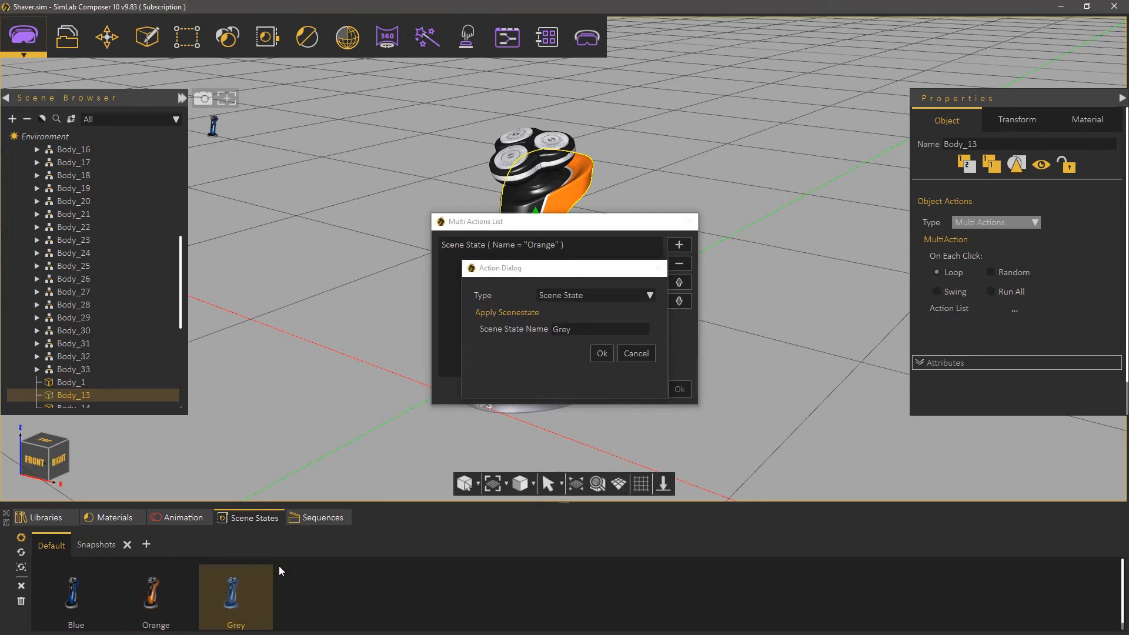
left_click(601, 353)
Add a third Scene State action that applies the Blue state and accept the shaver body's multi-action list.
left_click(676, 249)
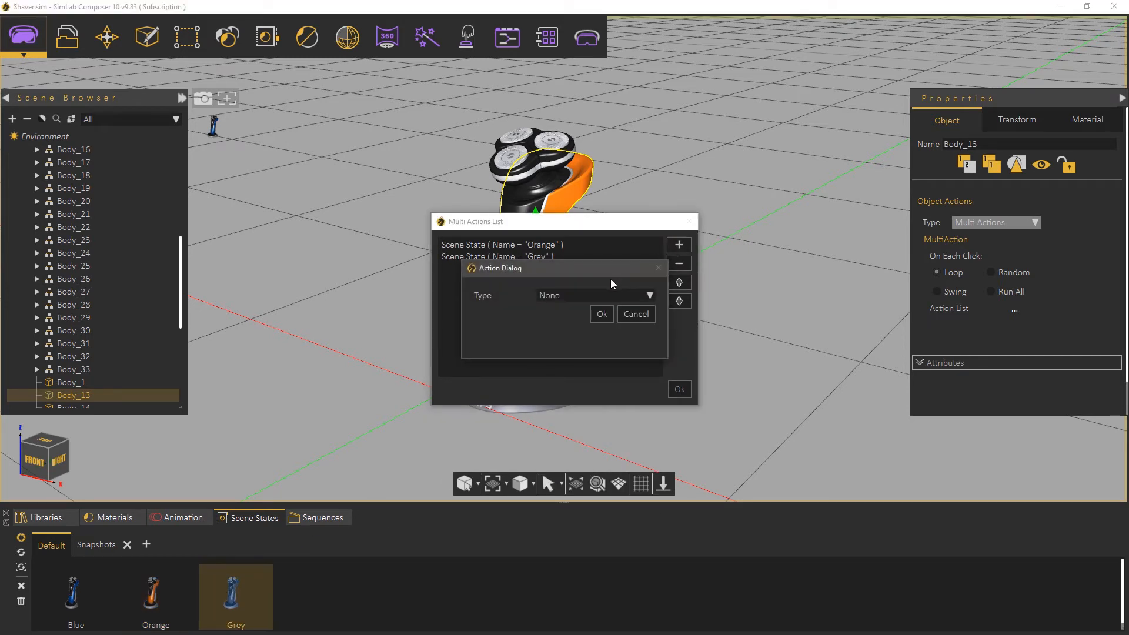
left_click(591, 293)
left_click(577, 375)
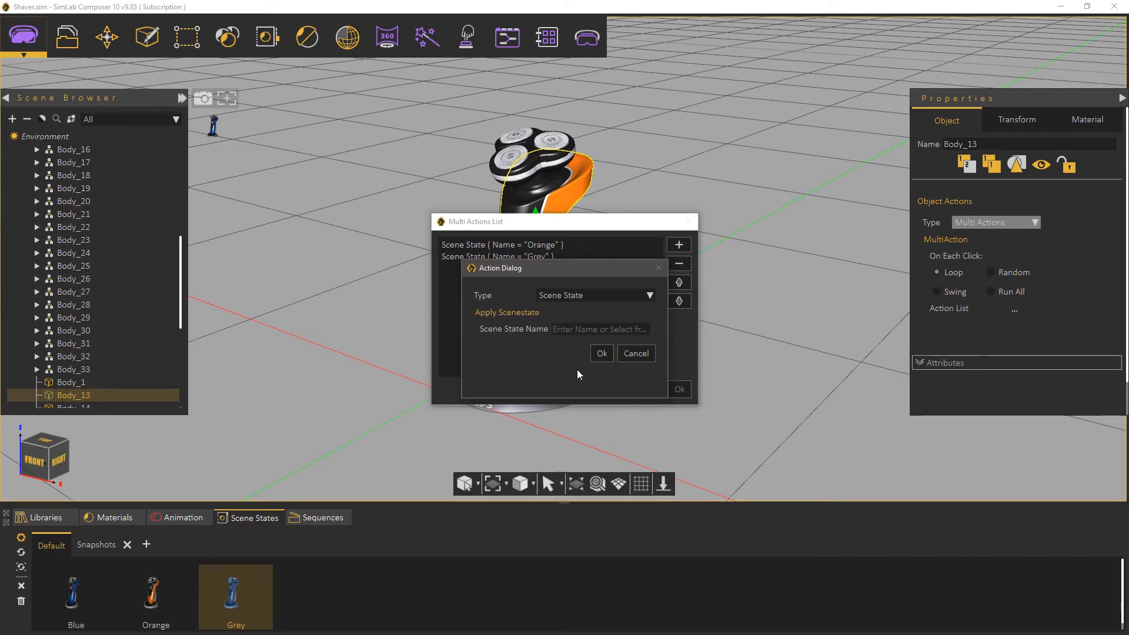
left_click(75, 600)
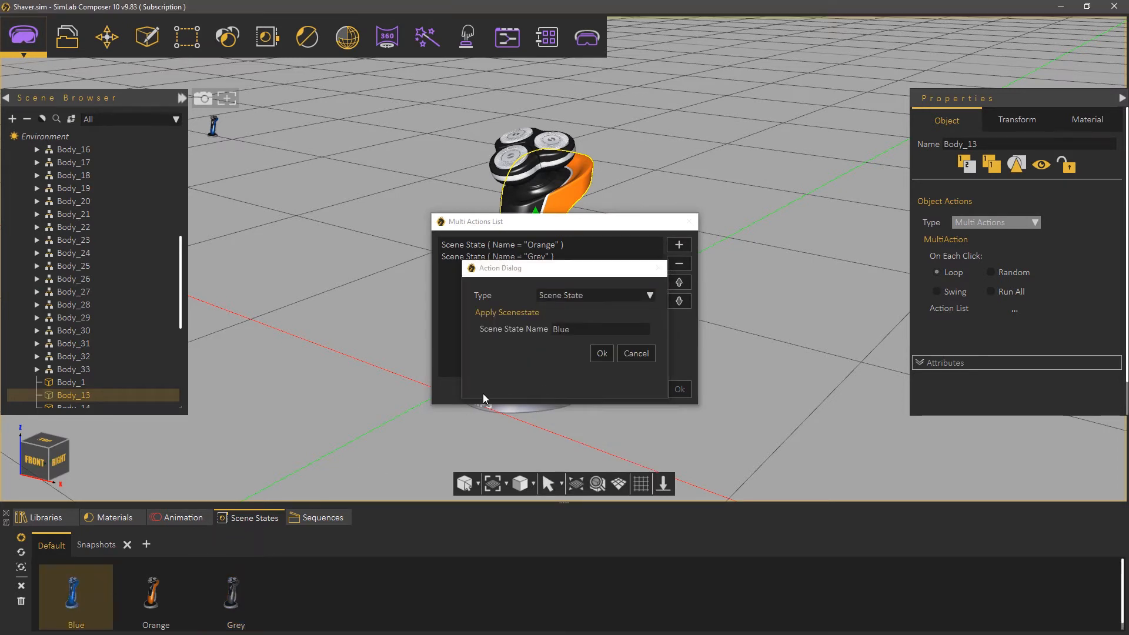
left_click(601, 353)
left_click(678, 390)
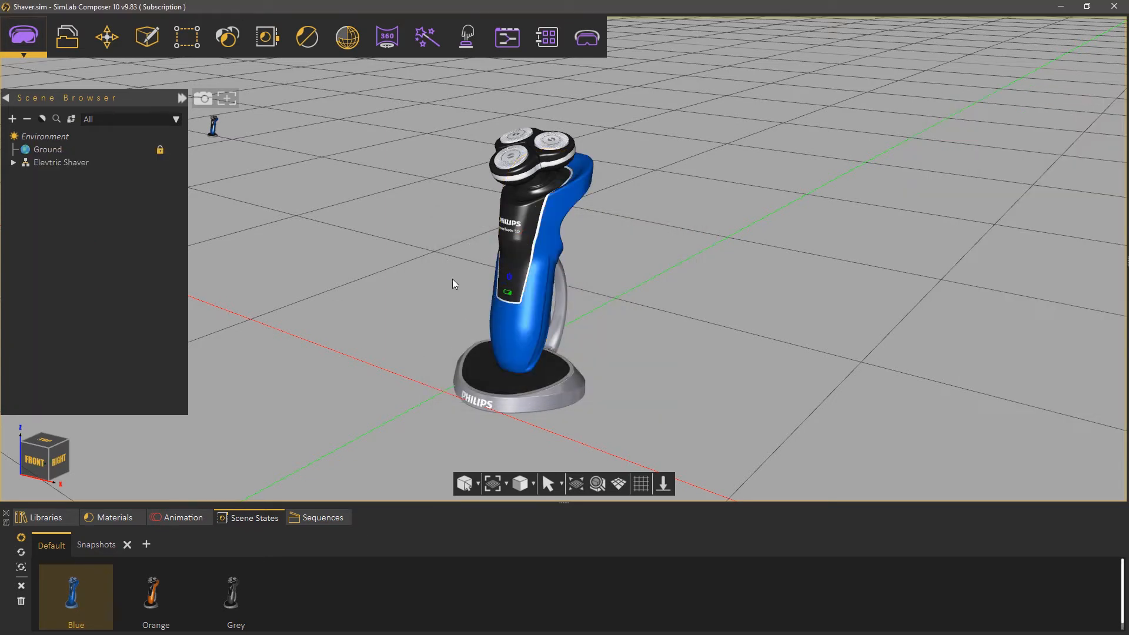
Export the scene to 3D PDF as Shaver_2 in the PDF Tutorial folder, using meters and including the Blue, Orange and Grey scene states.
left_click(74, 52)
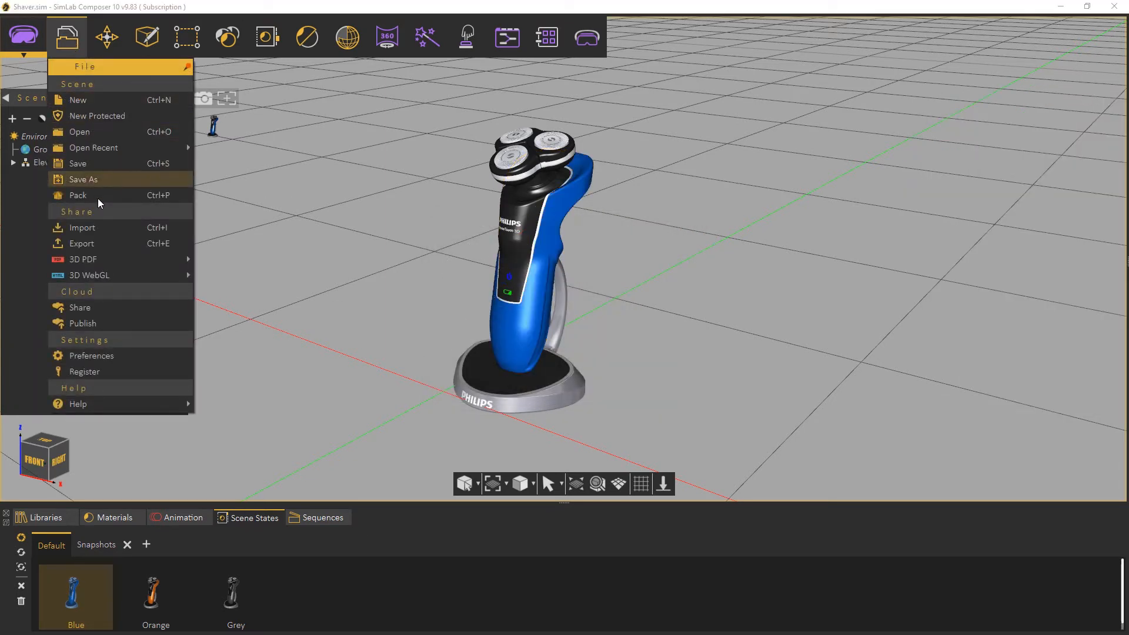
mouse_move(123, 260)
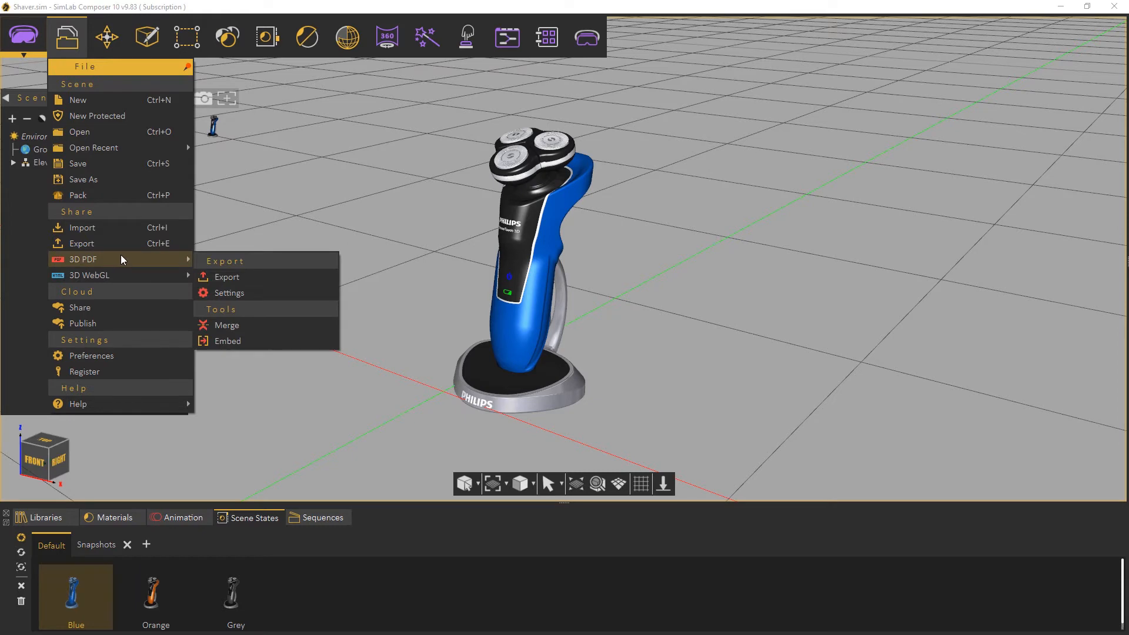
left_click(227, 277)
type("Shaver")
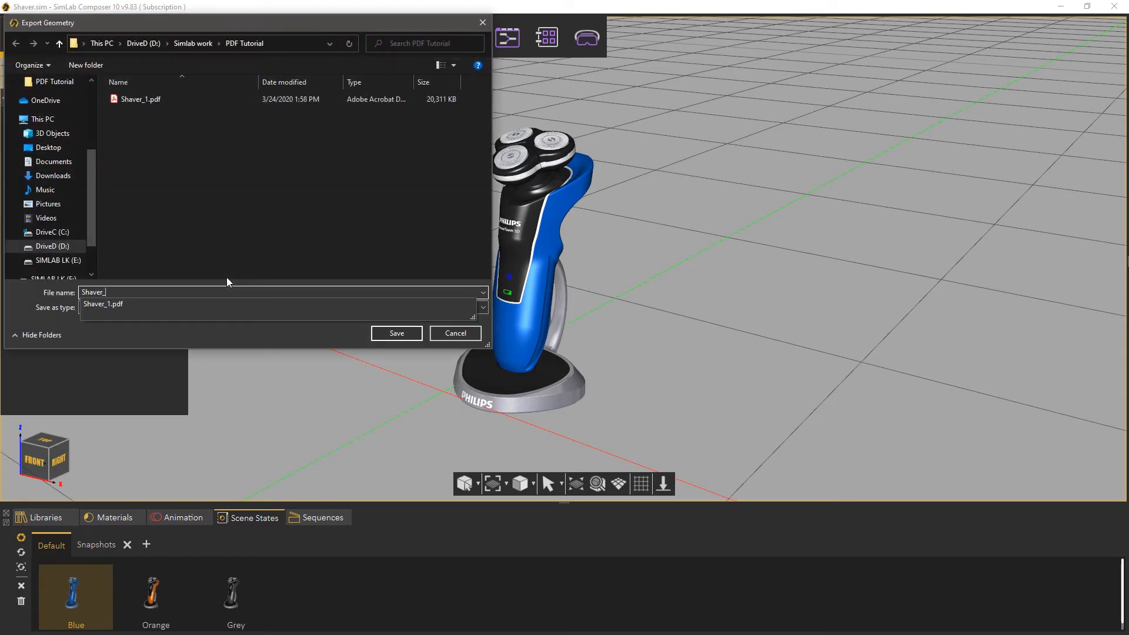
type("_2")
key("Return")
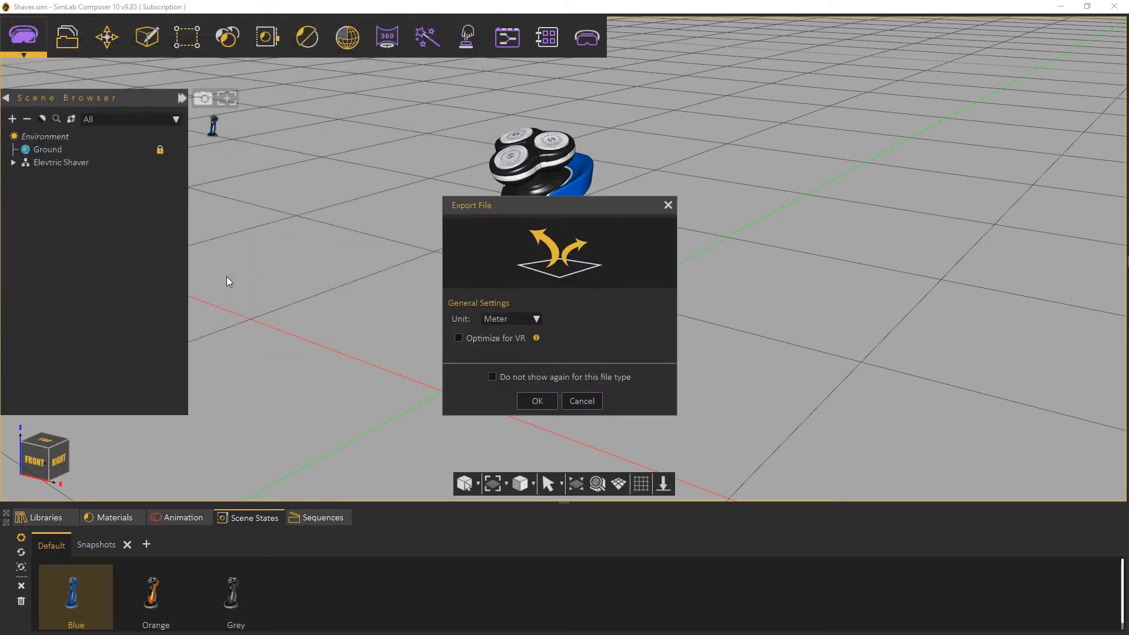
left_click(537, 401)
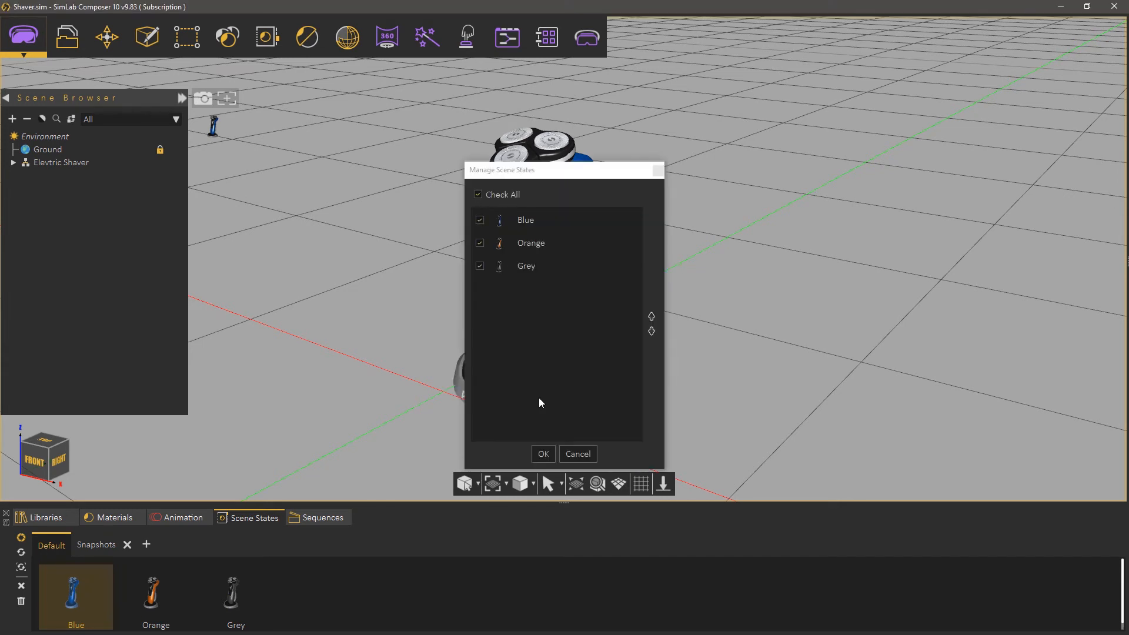
left_click(539, 454)
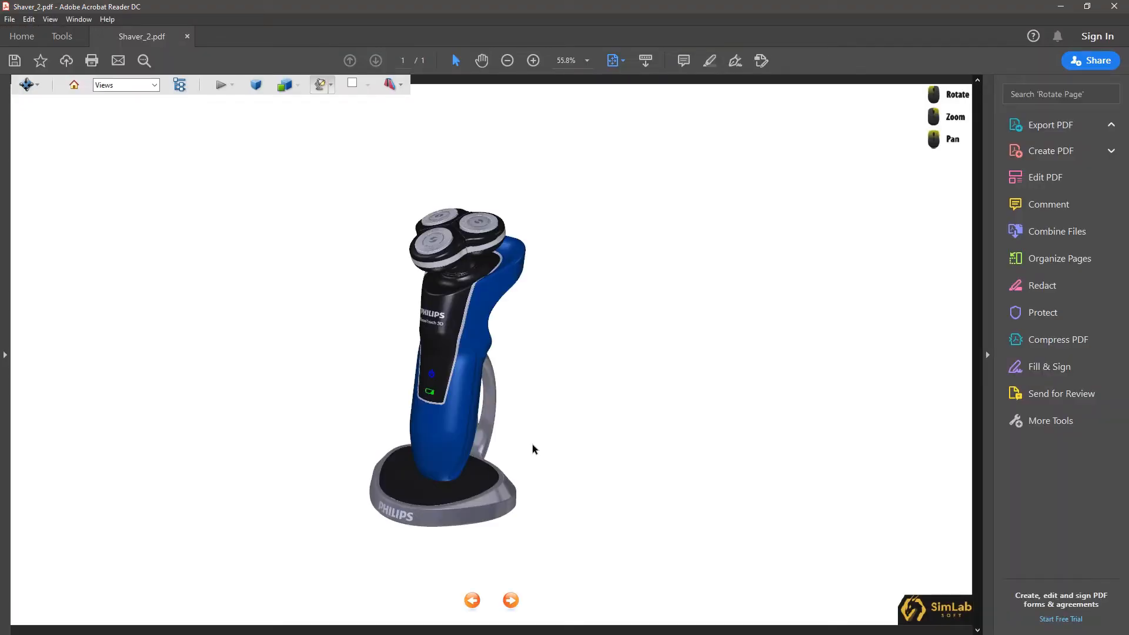
Test the shaver body's interaction in the exported PDF by cycling through the Orange, Grey and Blue color variants.
left_click(469, 358)
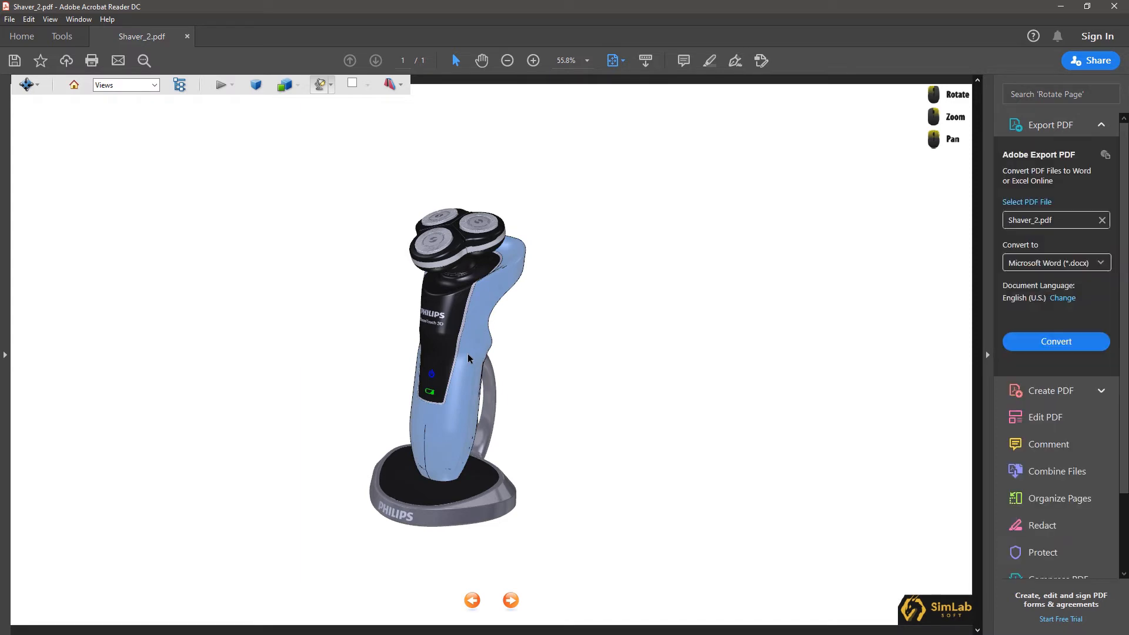
left_click(467, 354)
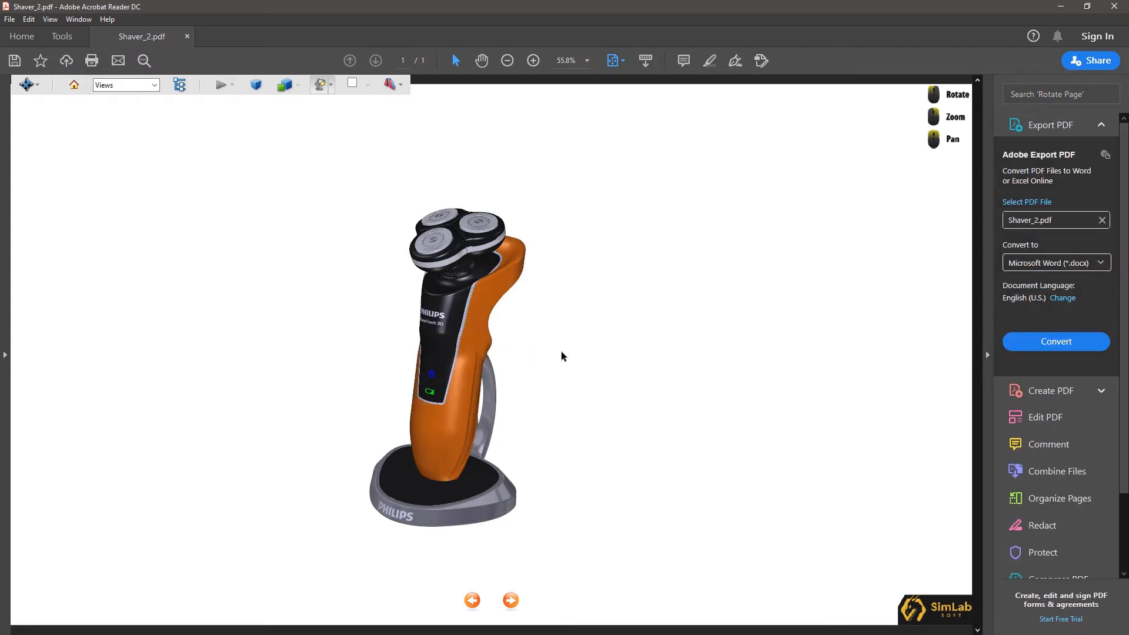
left_click(481, 337)
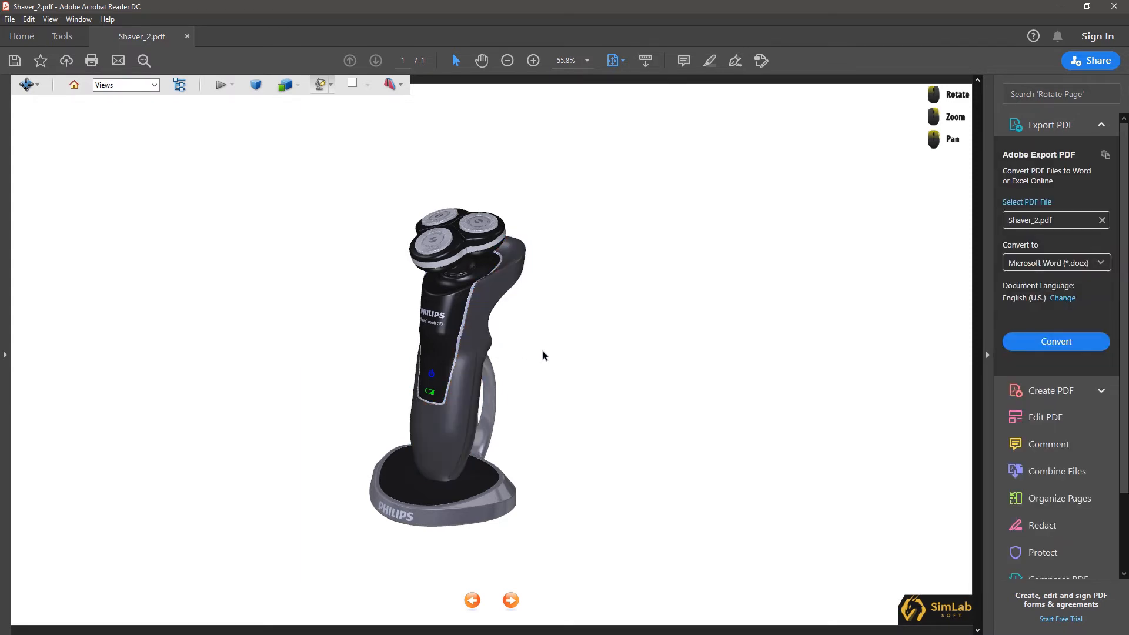
left_click(484, 339)
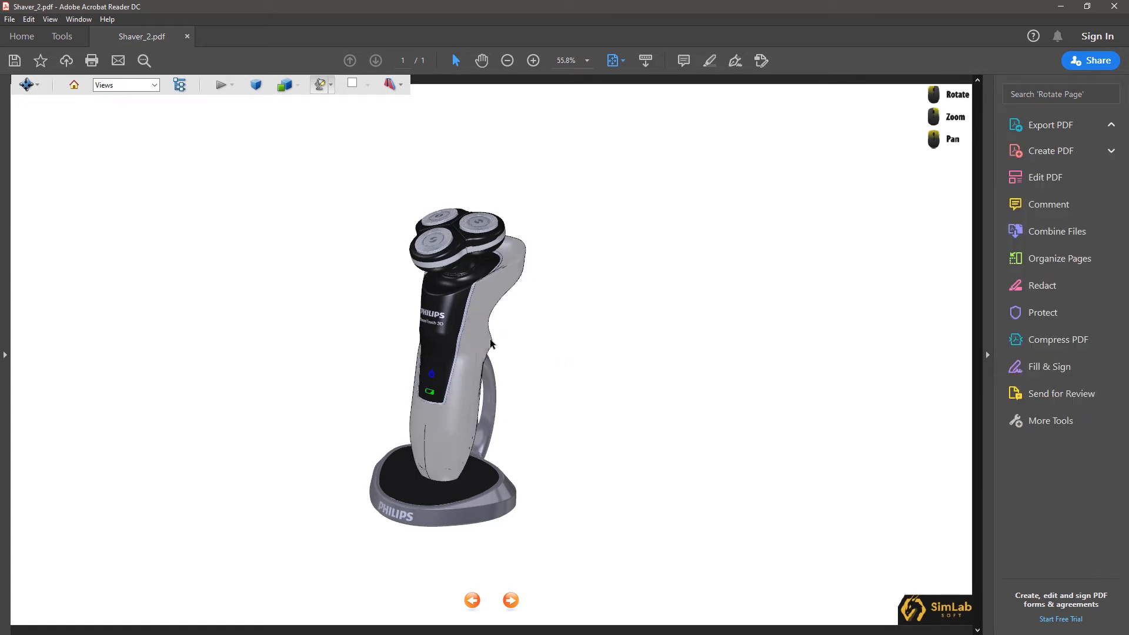
Step forward through the PDF's scene states to check the Orange, Grey and Blue variants, and close the document.
left_click(510, 601)
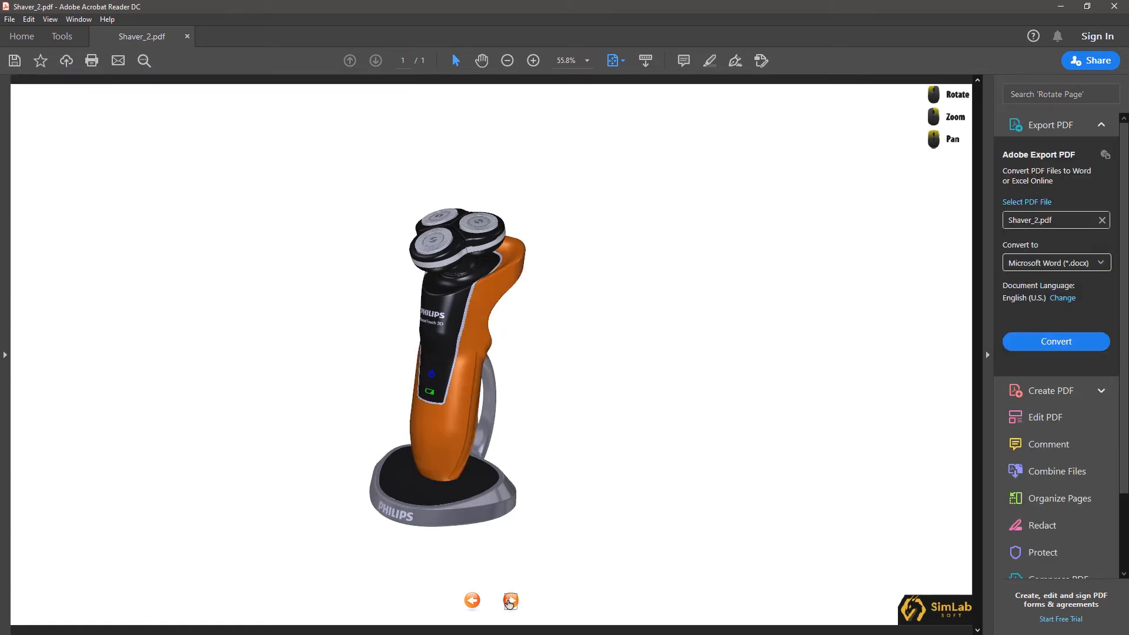
left_click(510, 601)
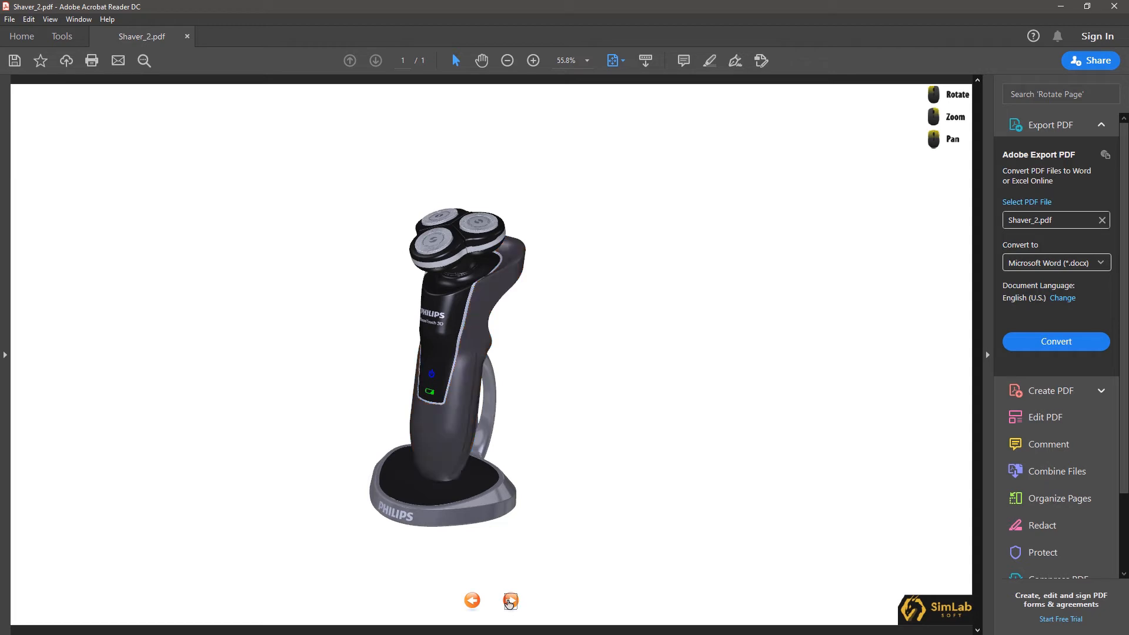
left_click(510, 601)
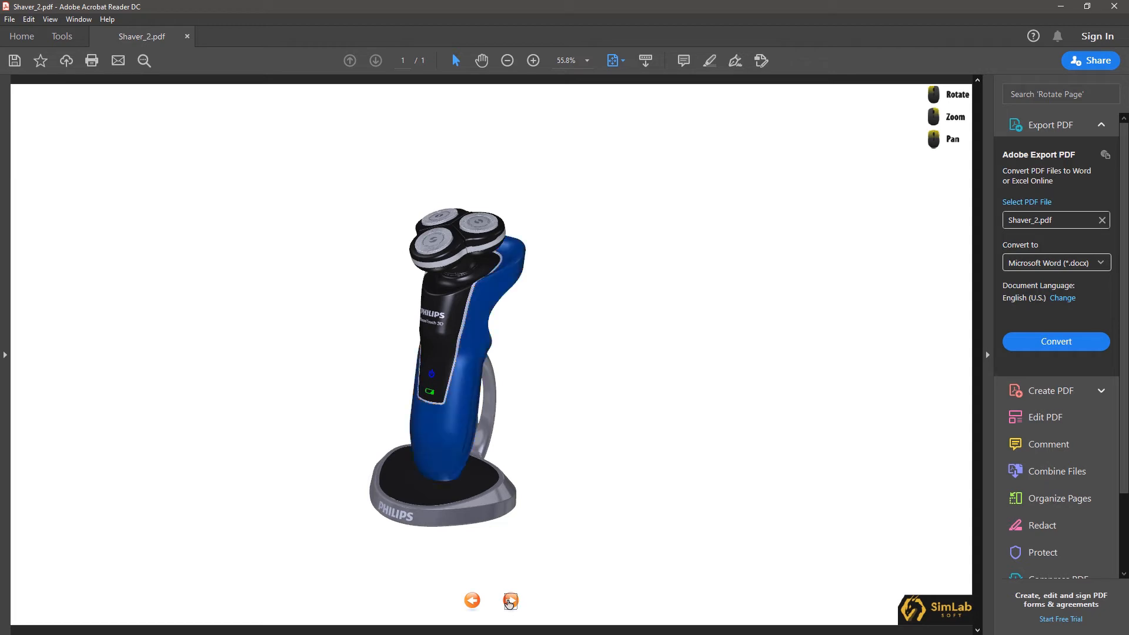
left_click(1114, 10)
Return to SimLab Composer and remove the Multi Actions from the shaver body by setting its object action type to None.
left_click(627, 352)
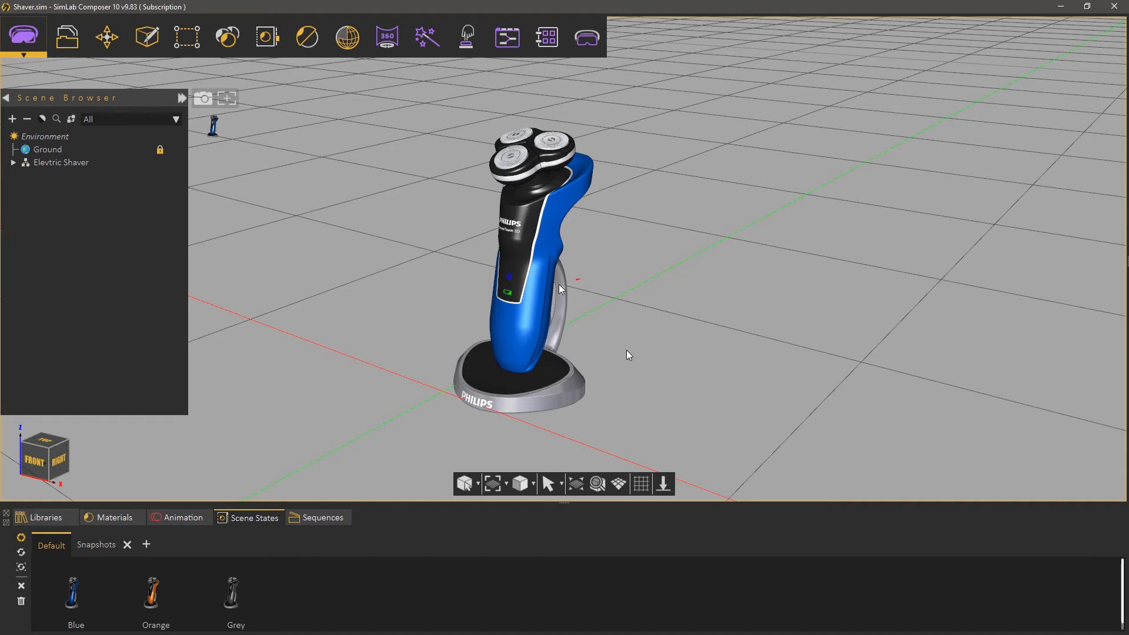
left_click(546, 263)
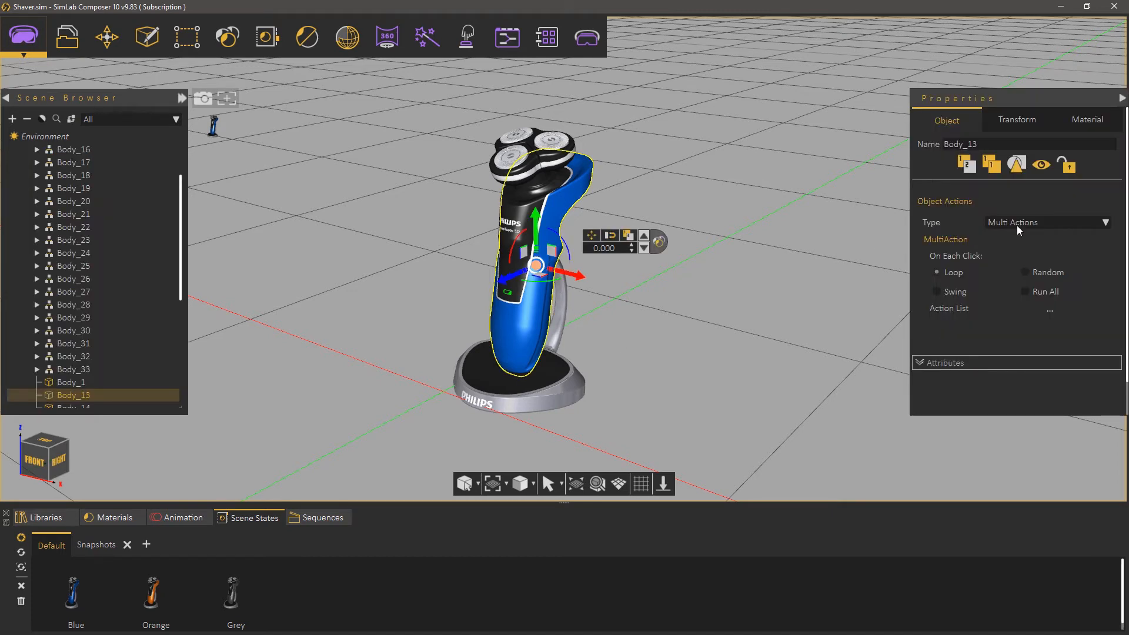
left_click(1017, 223)
left_click(1007, 160)
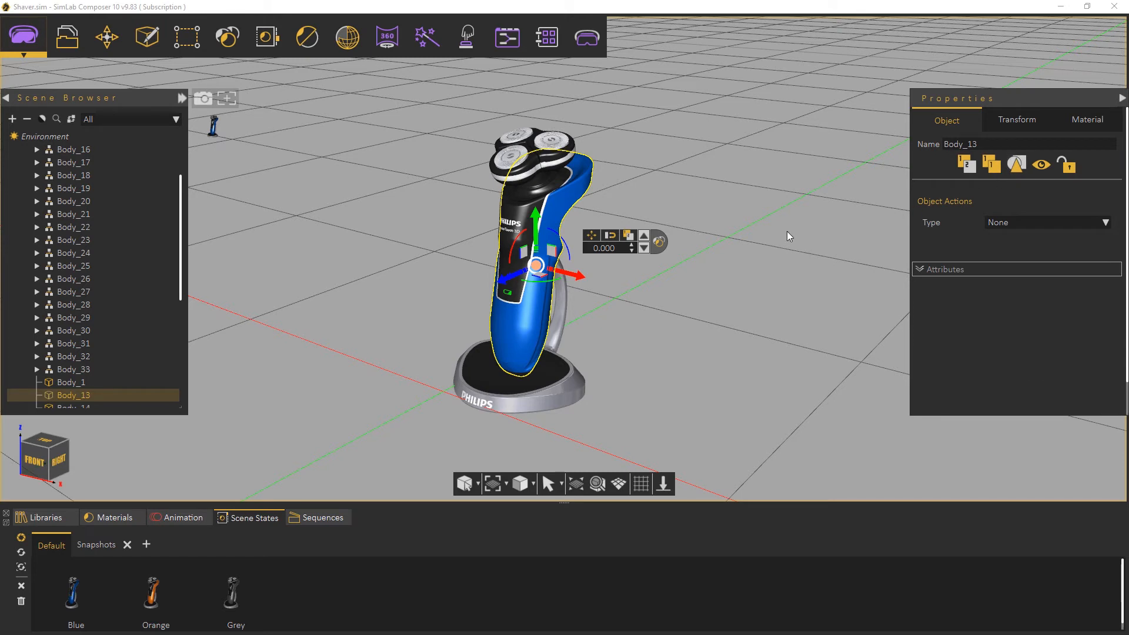
Start a new page template from the 3D PDF settings with a page size of 1280 × 720 pixels.
left_click(78, 45)
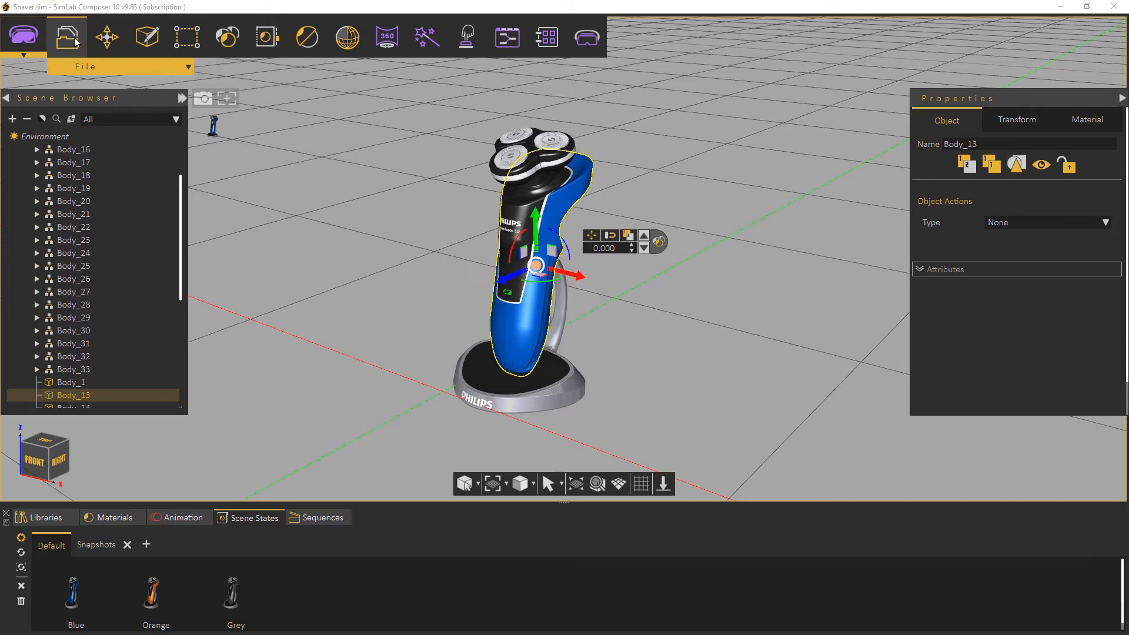
mouse_move(171, 261)
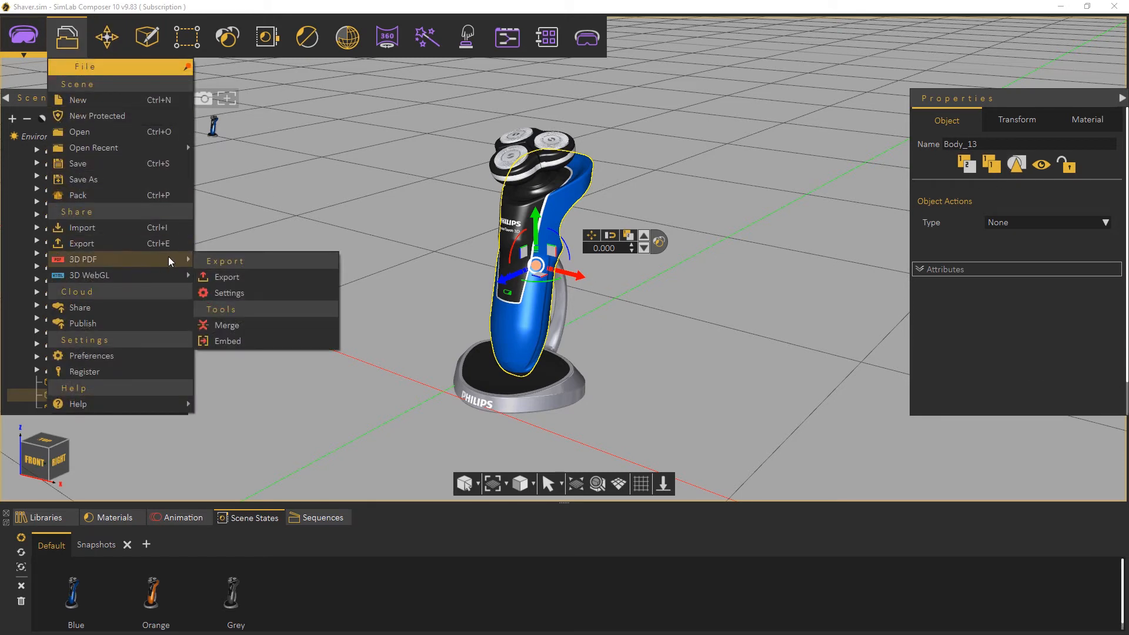
left_click(249, 293)
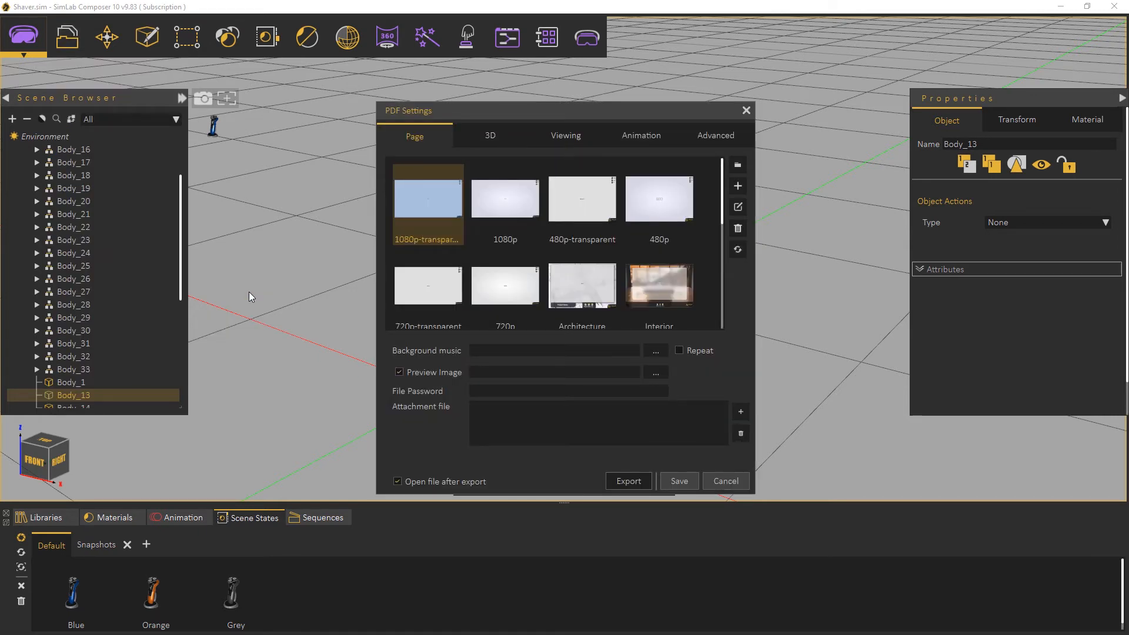
left_click(735, 186)
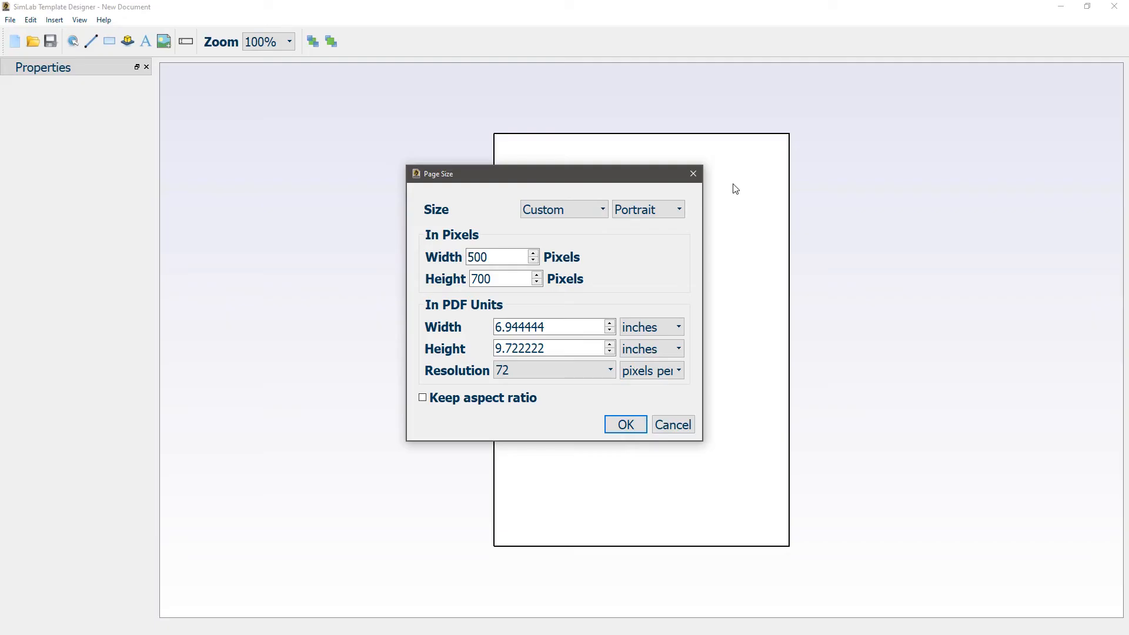
double_click(479, 257)
type("1280")
double_click(491, 278)
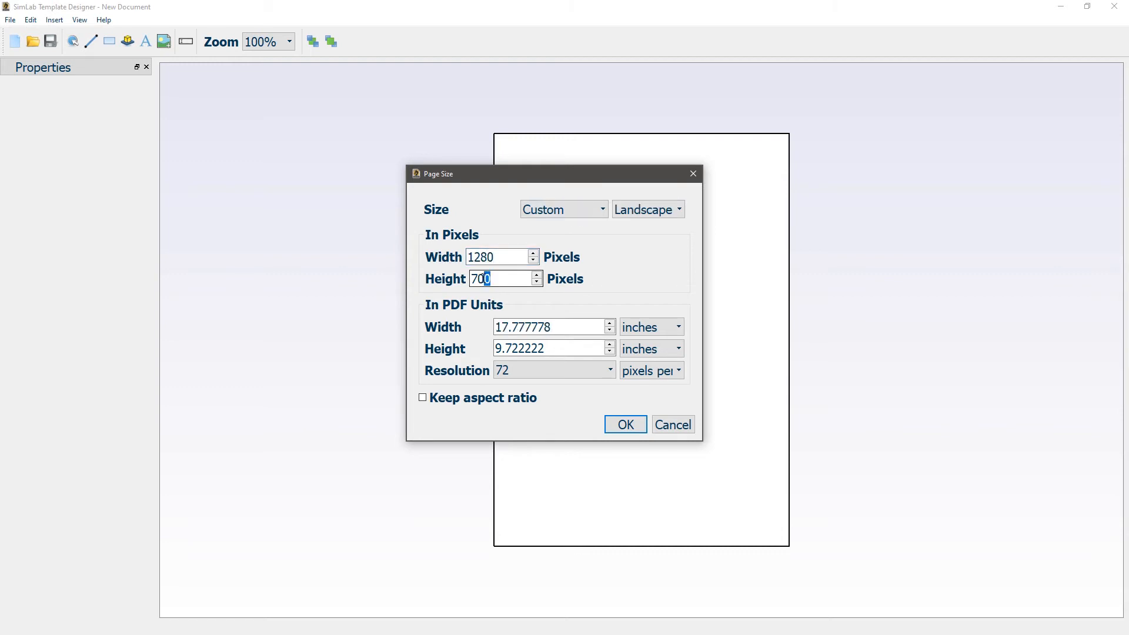
type("720")
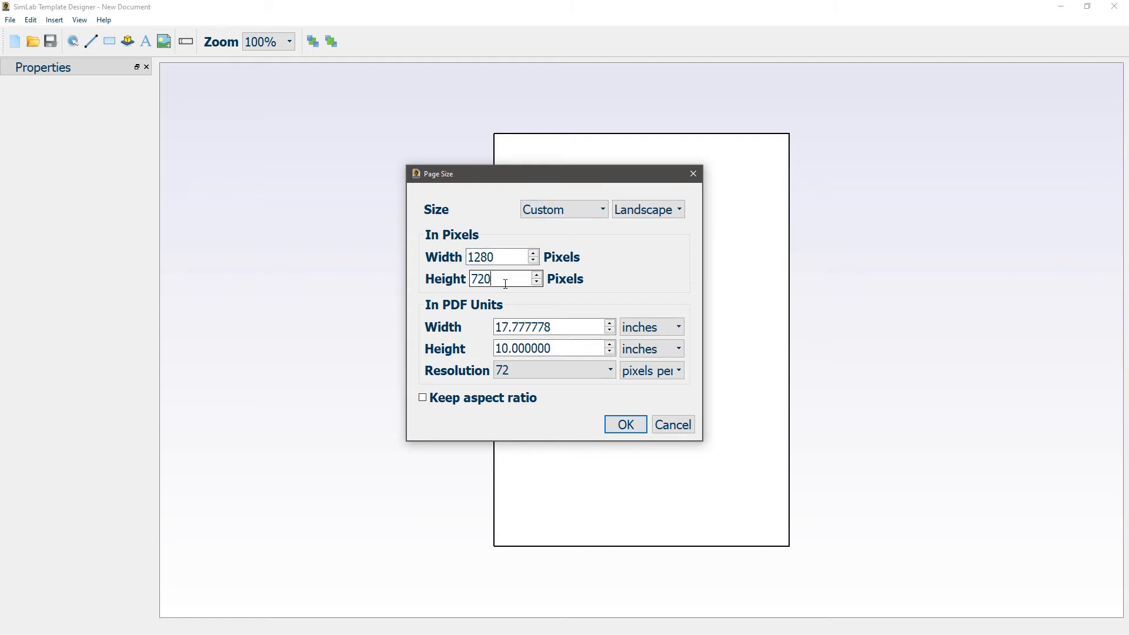
left_click(615, 425)
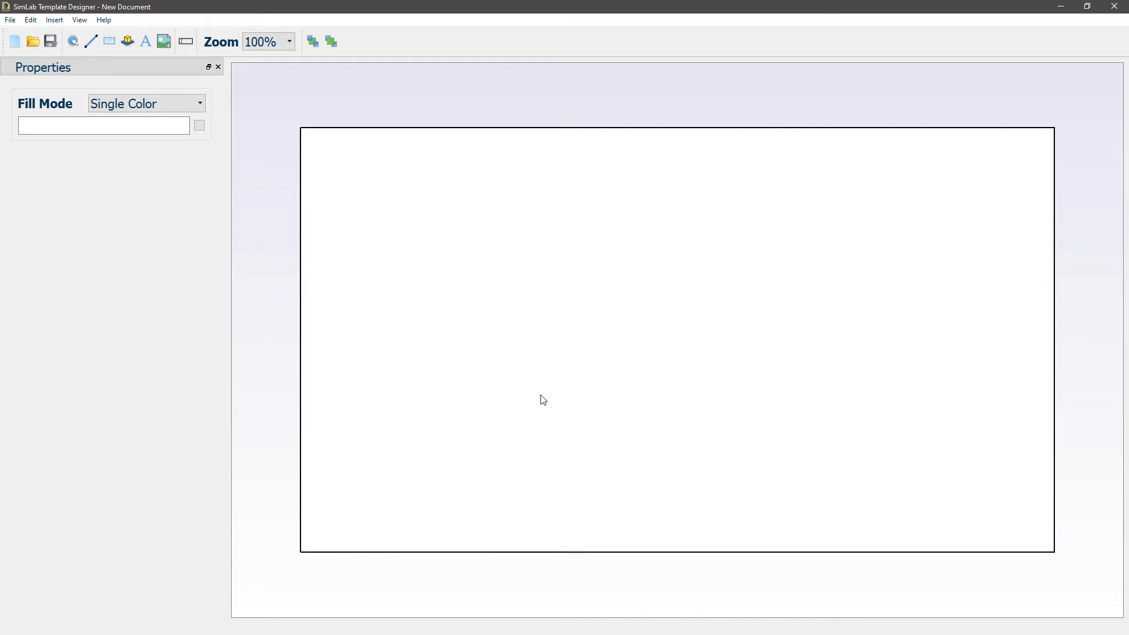
Set the template page's fill mode to Image and use Background.jpg from the PDF Tutorial folder.
left_click(183, 105)
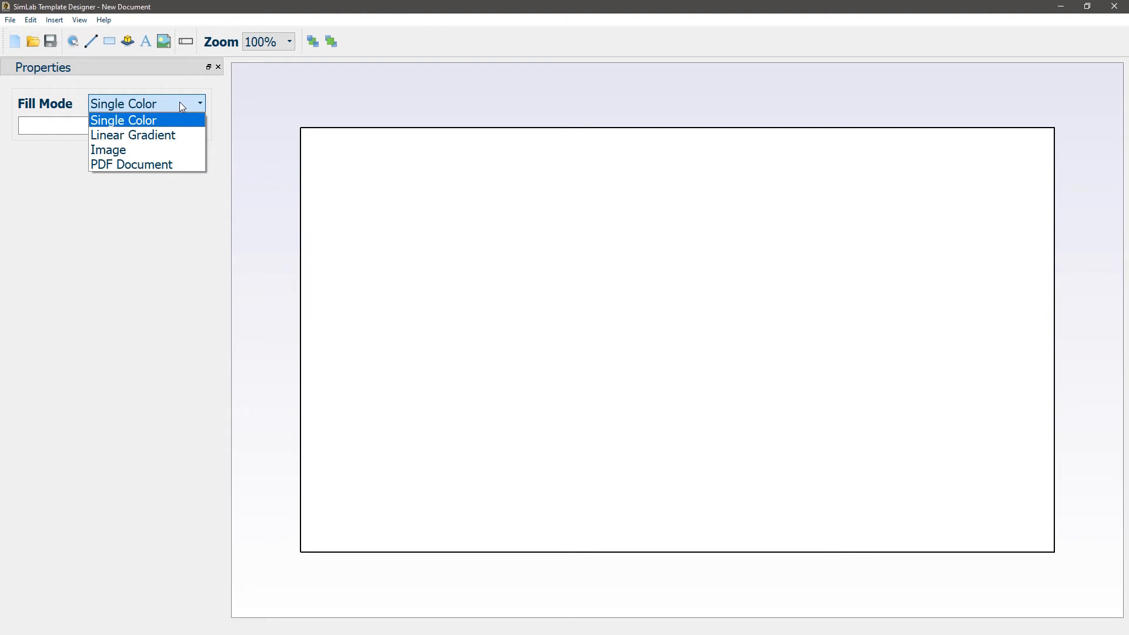
left_click(126, 150)
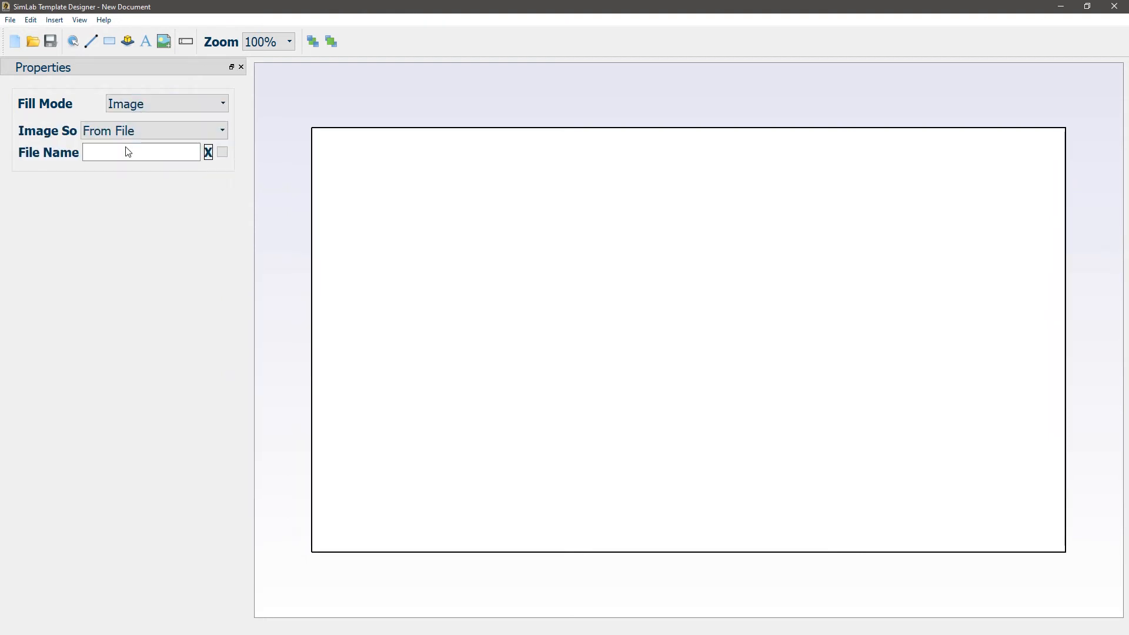
left_click(226, 154)
left_click(140, 117)
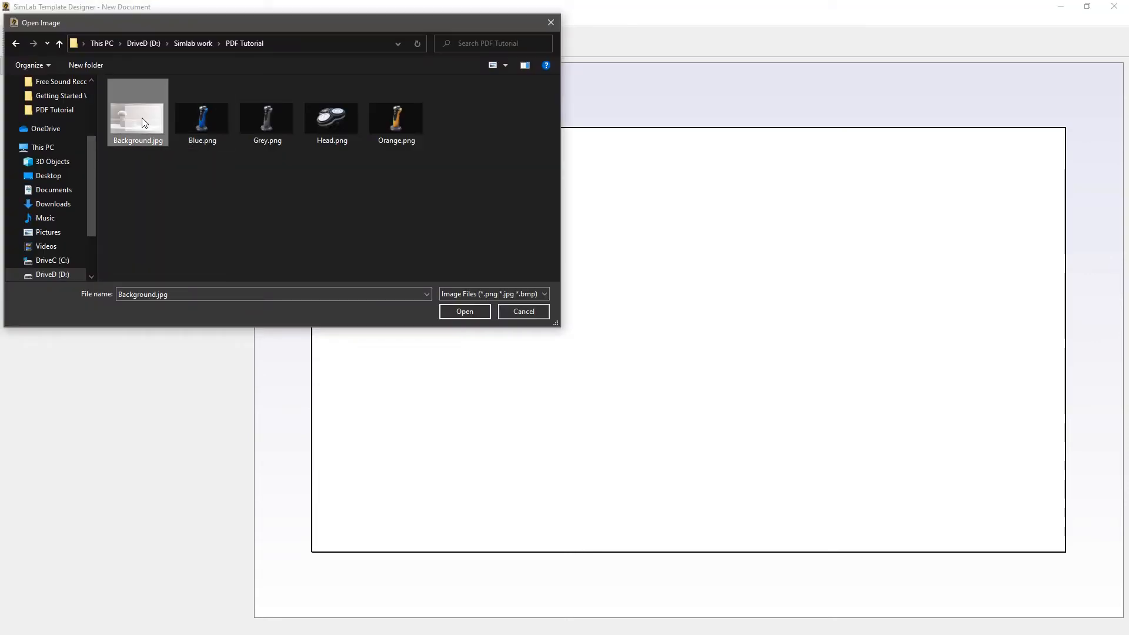
left_click(451, 312)
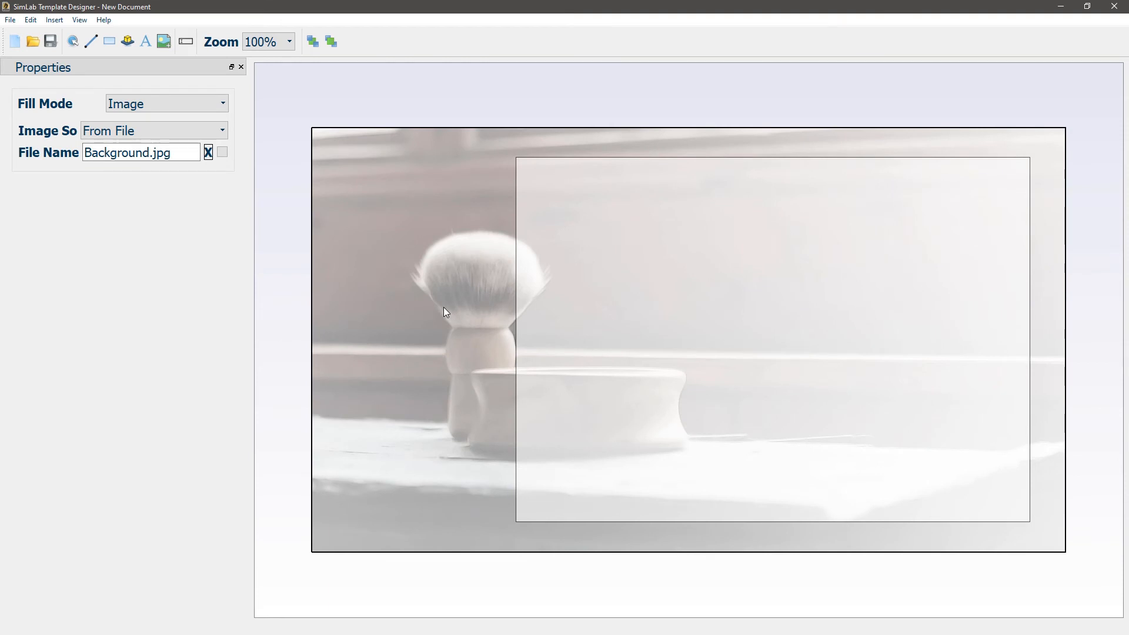
Add a 3D area at X 346, Y 50 and resize it to 875 × 620 pixels to cover the background's framed rectangle.
left_click(128, 40)
left_click(573, 227)
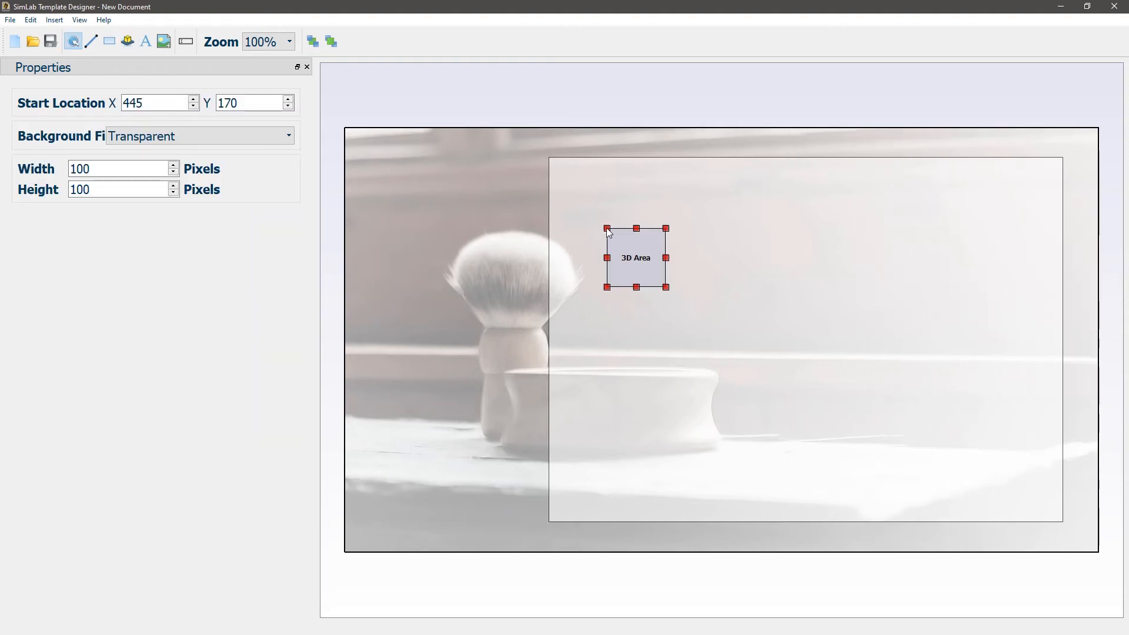
left_click_drag(608, 231, 549, 157)
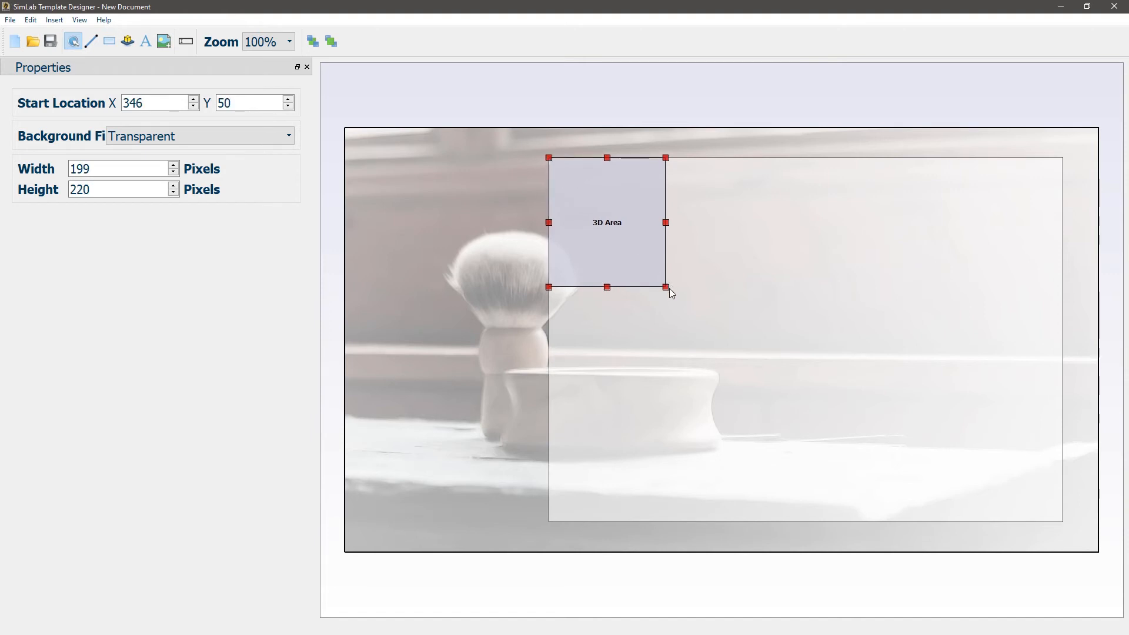
left_click_drag(665, 287, 1063, 522)
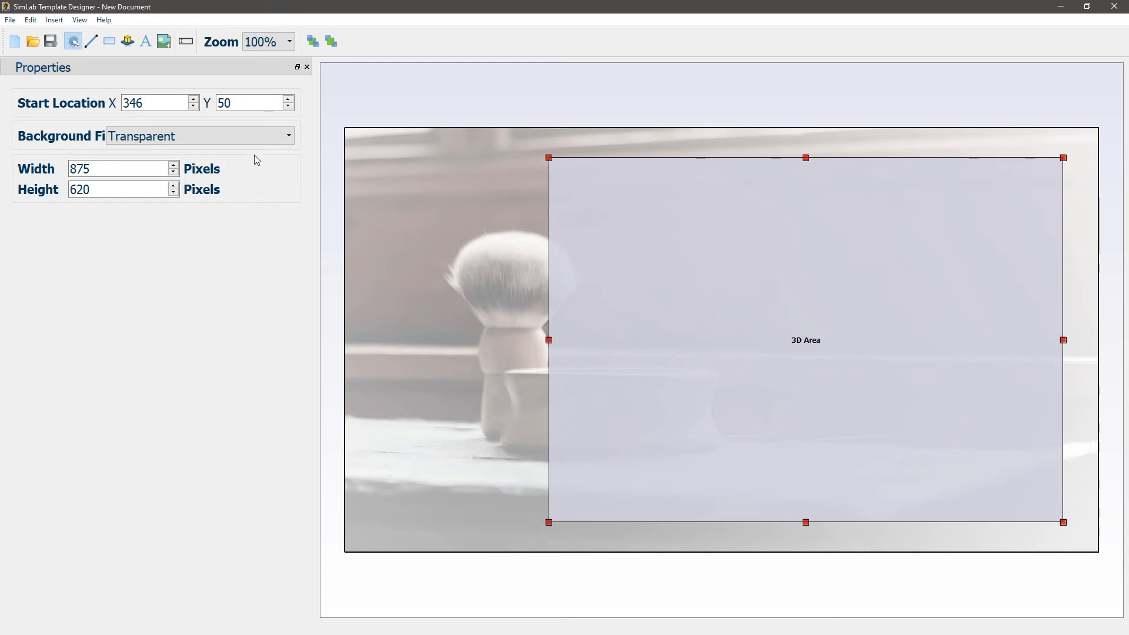
Insert the Blue.png image beside the 3D area, level with its upper edge, and place a copy beneath it at X 50, Y 202.
left_click(163, 41)
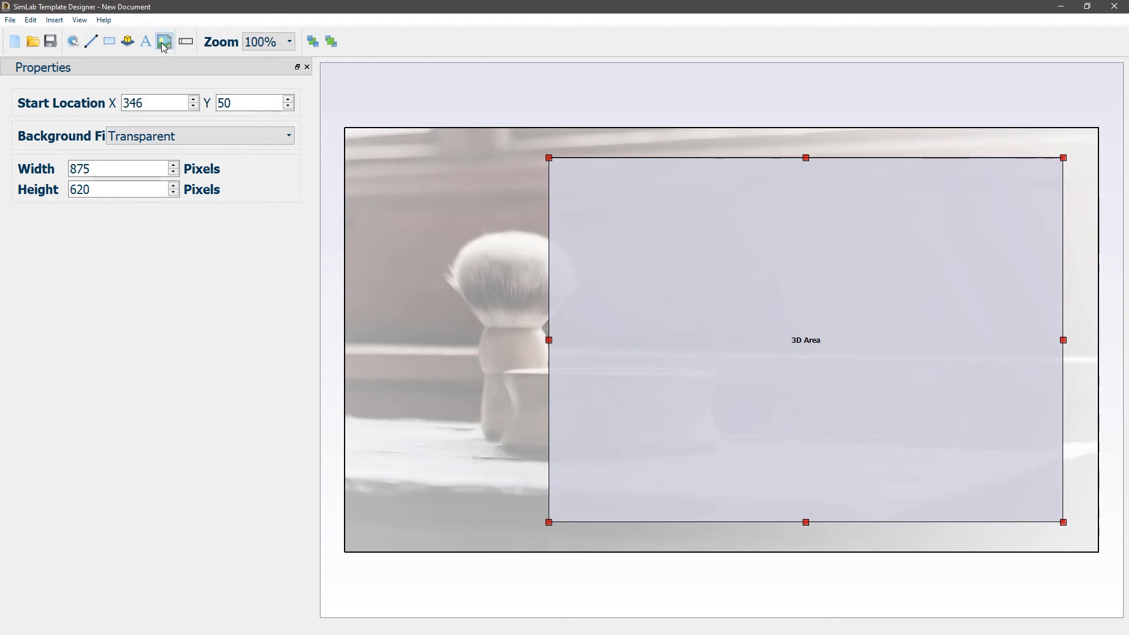
left_click(386, 224)
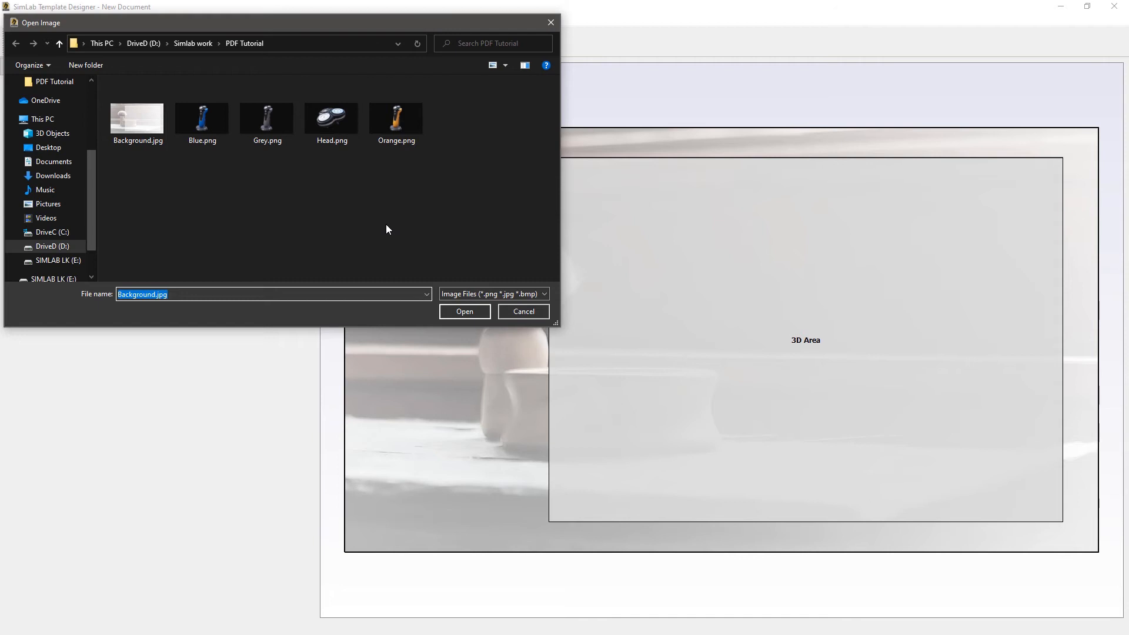
left_click(196, 116)
left_click(458, 311)
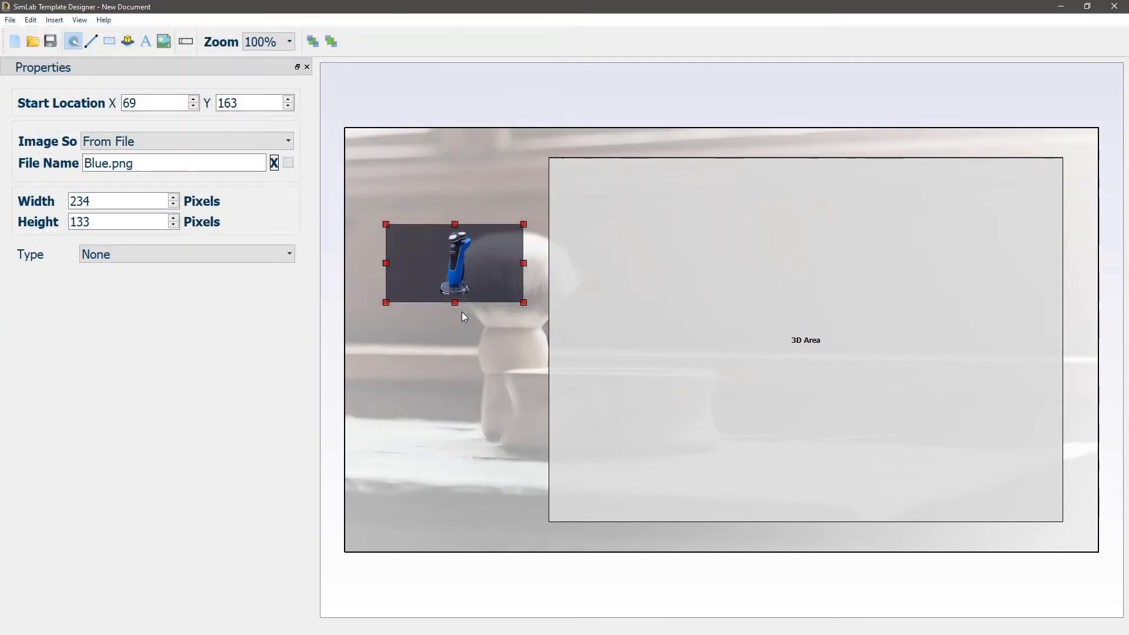
mouse_move(486, 279)
left_mouse_down()
mouse_move(474, 202)
mouse_move(472, 274)
left_mouse_up()
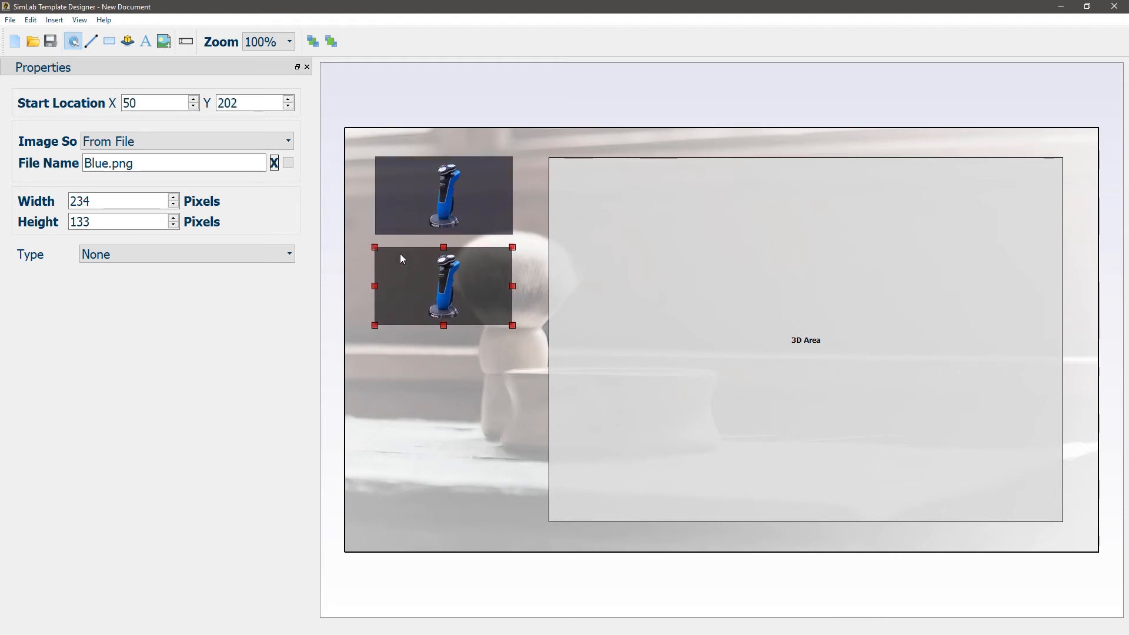
Change the second image to Grey.png, and place a copy below it at X 50, Y 364 using Orange.png.
left_click(288, 162)
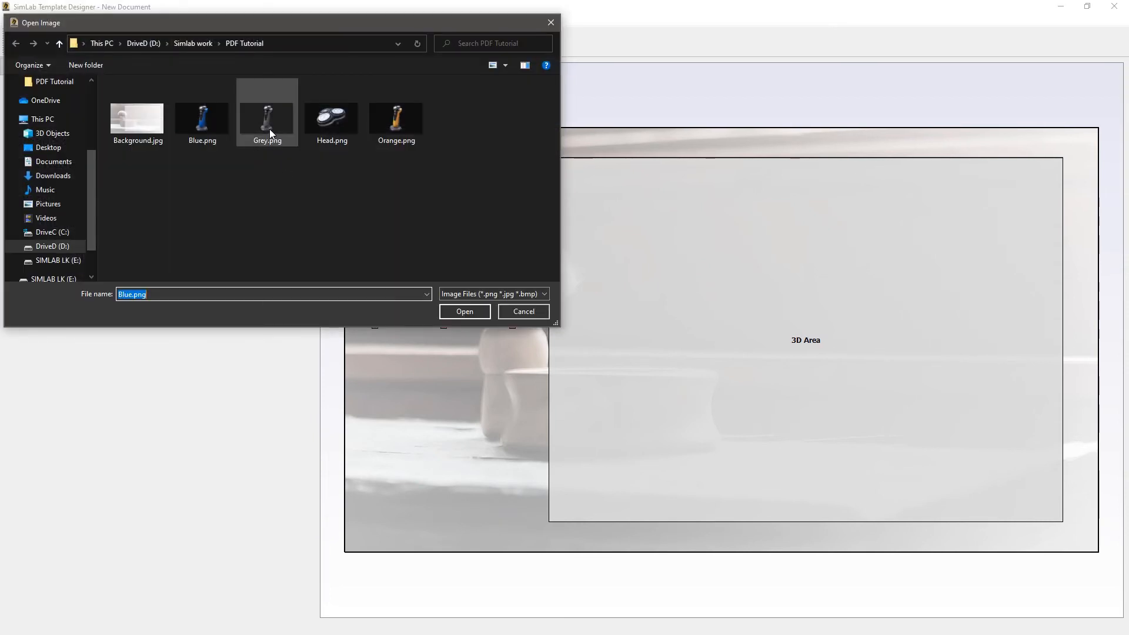
double_click(270, 129)
left_click_drag(418, 280, 416, 368)
left_click(288, 163)
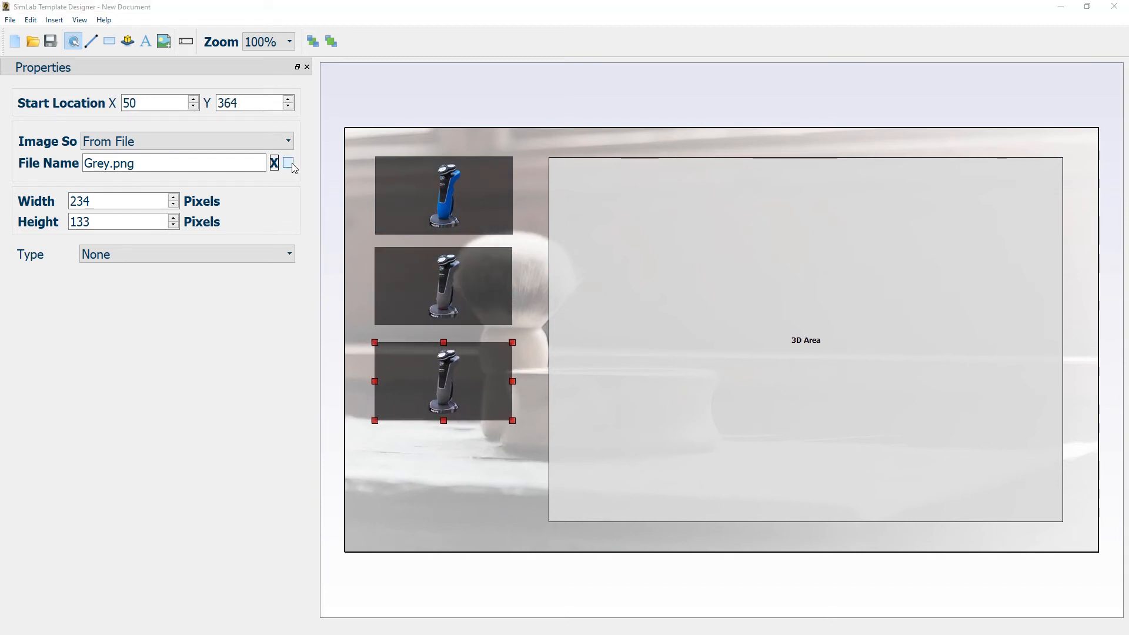
double_click(387, 131)
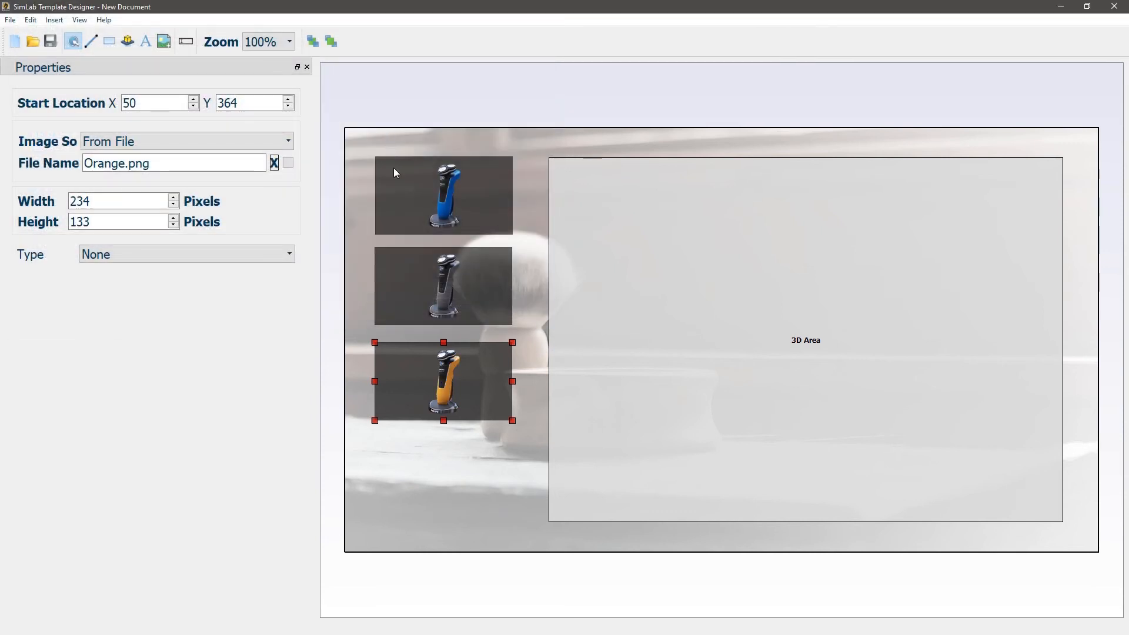
Paste a fourth image below the orange one at X 52, Y 530 and change its file to Head.png.
key("ctrl+v")
left_click_drag(452, 372, 454, 467)
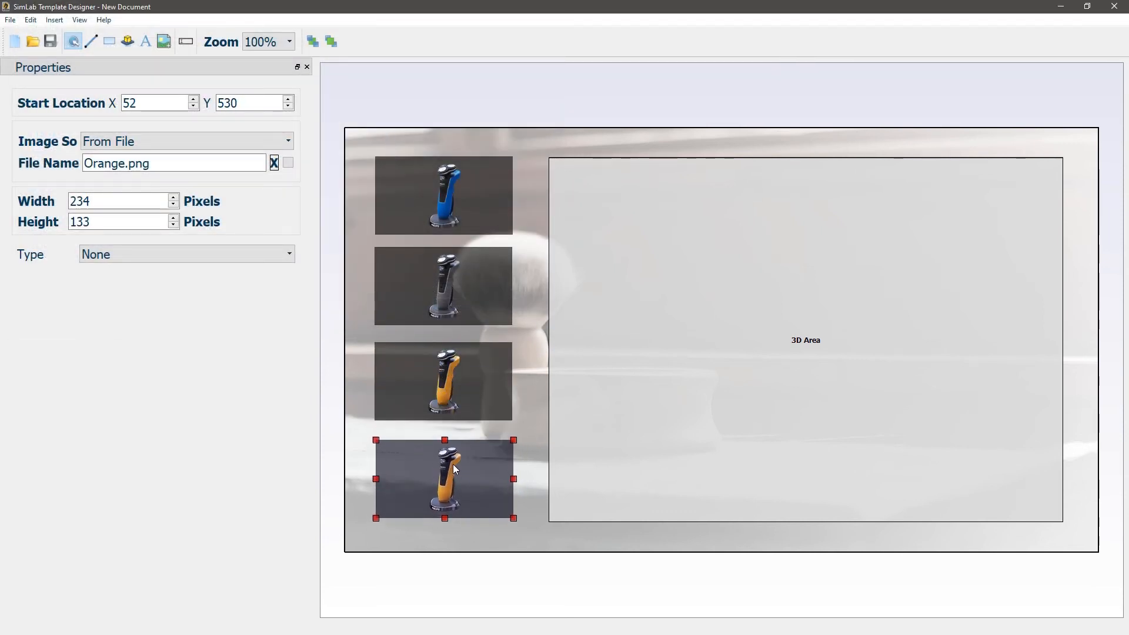
left_click(288, 162)
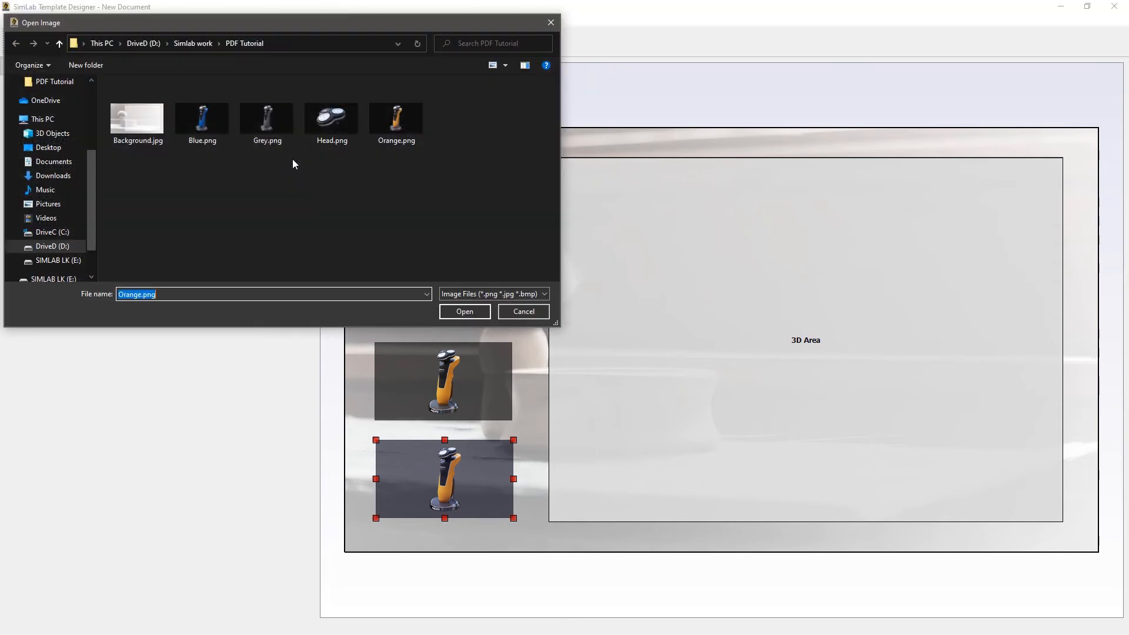
left_click(319, 125)
double_click(318, 124)
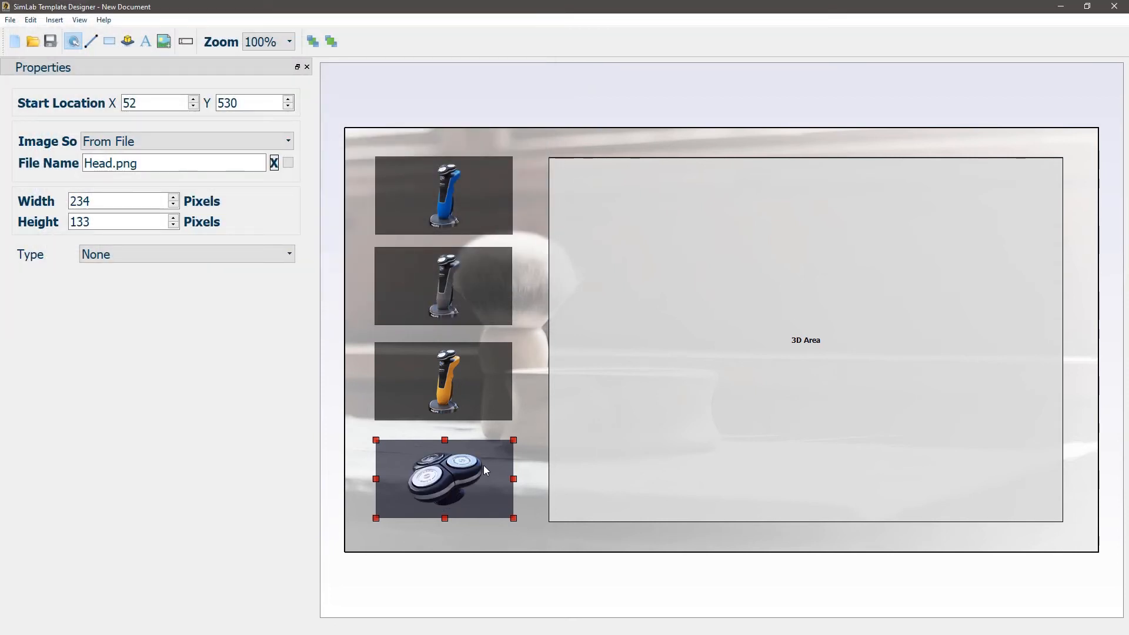
Nudge the grey shaver image upward to Y 192.
left_click(475, 259)
key("Up")
key("Up")
key("Up")
key("Up")
key("Up")
key("Up")
key("Up")
key("Up")
key("Up")
key("Up")
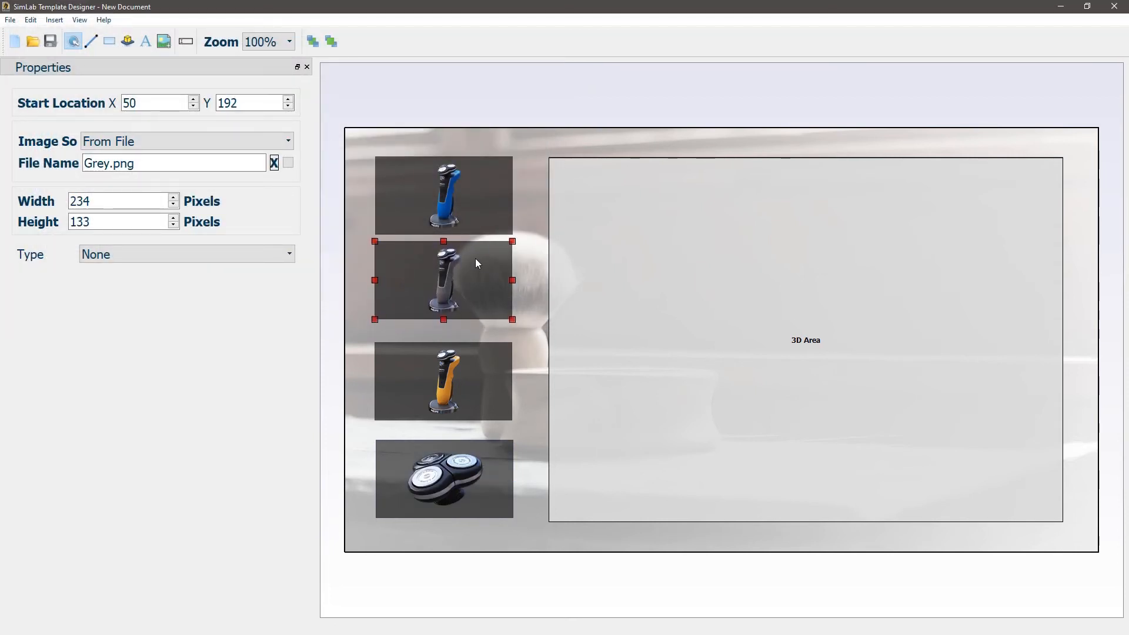
Nudge the orange shaver image up to Y 337, and shift the shaver head image to Y 533.
left_click(467, 371)
key("Up")
key("Up")
key("Up")
key("Up")
key("Up")
key("Up")
key("Up")
key("Up")
key("Up")
key("Up")
key("Up")
key("Up")
key("Up")
key("Up")
key("Up")
key("Up")
key("Up")
key("Up")
key("Up")
key("Up")
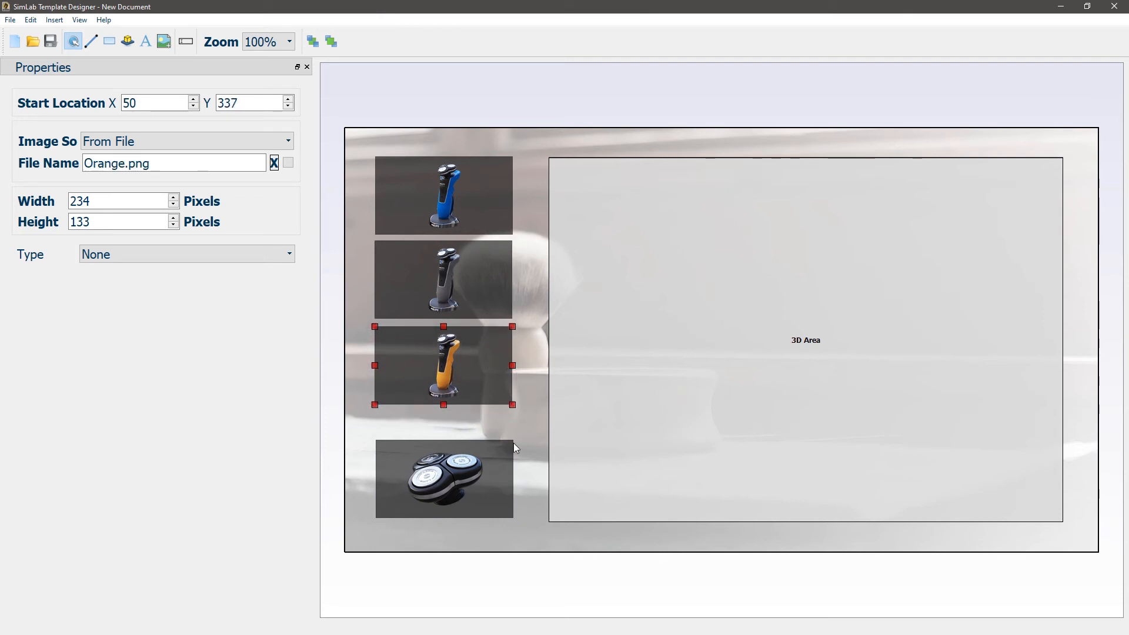
left_click(487, 462)
left_click(522, 439)
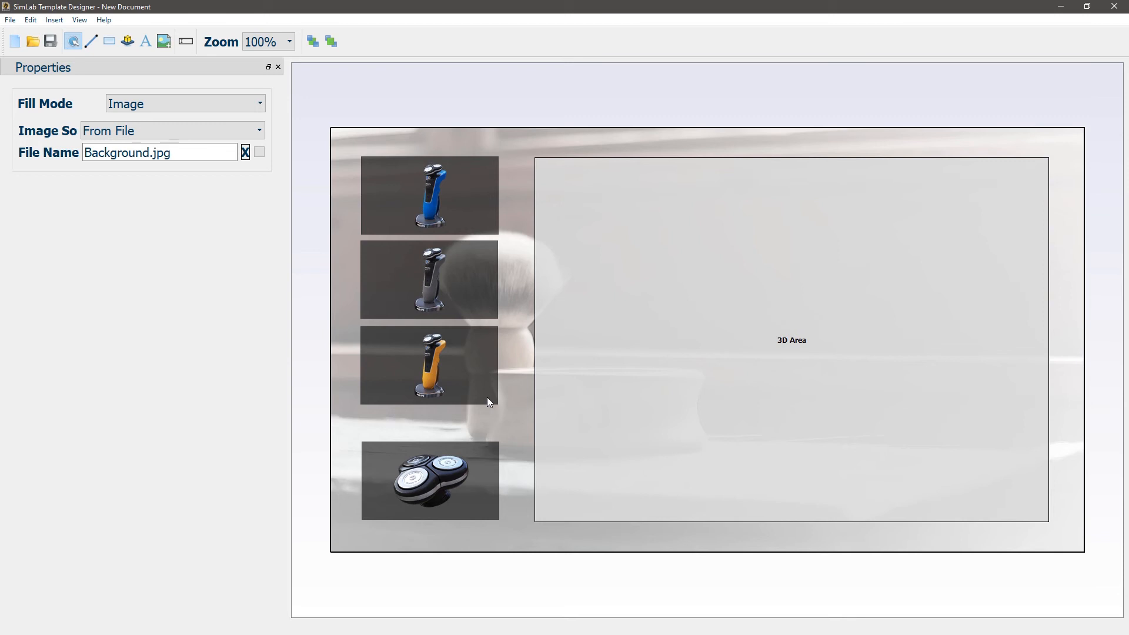
Set the blue shaver image's action type to Scene State, applying the state named Blue.
left_click(411, 200)
left_click(283, 257)
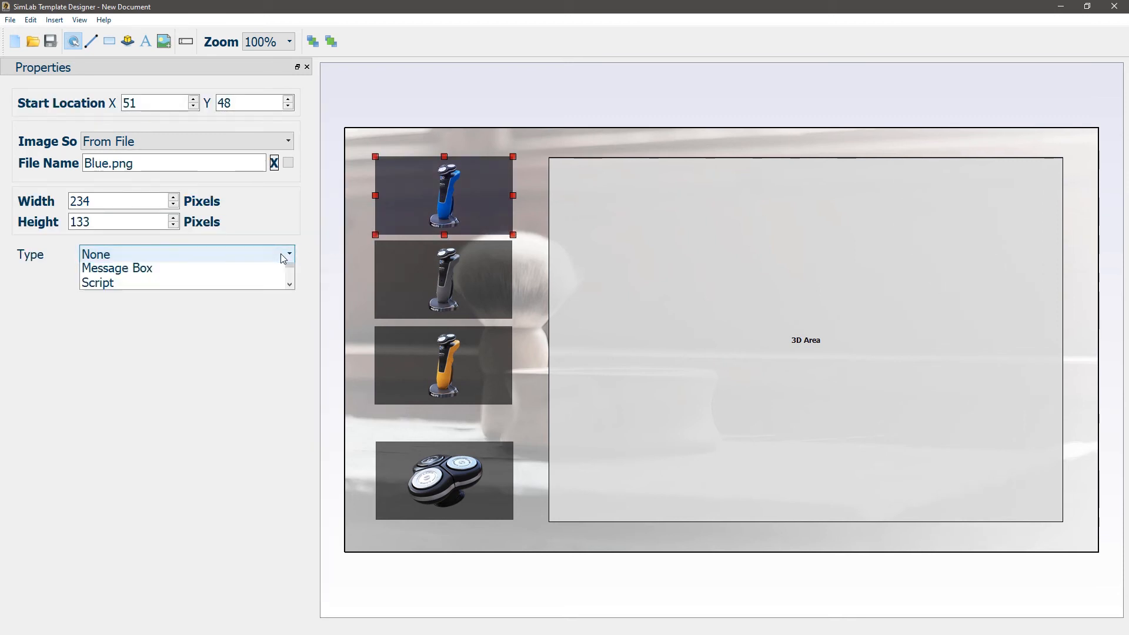
left_click(154, 341)
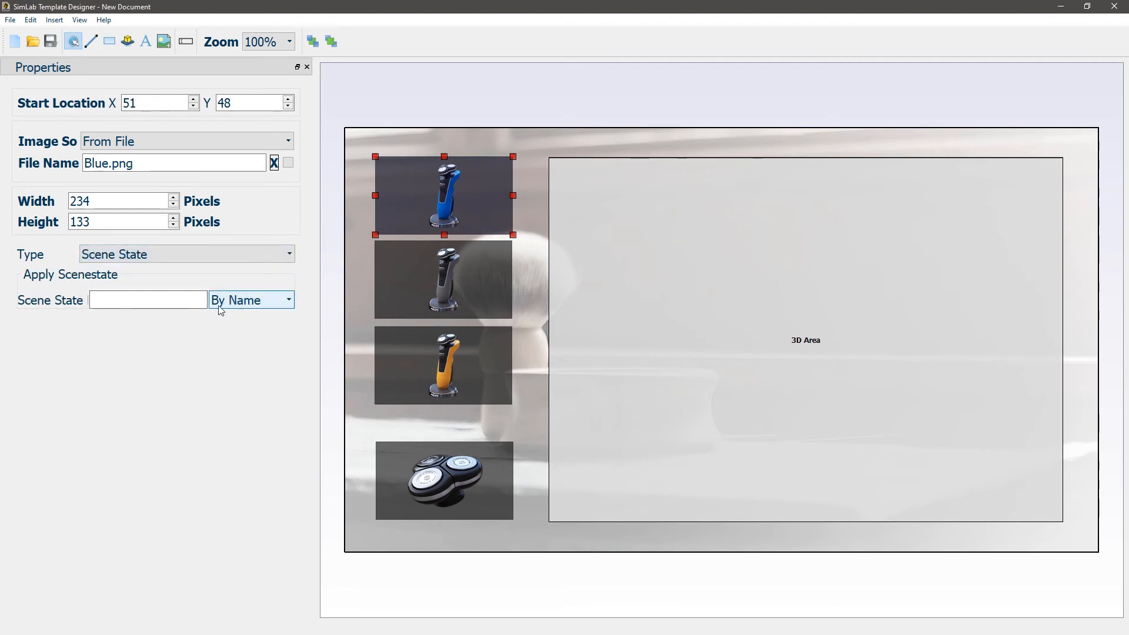
left_click(160, 302)
type("B")
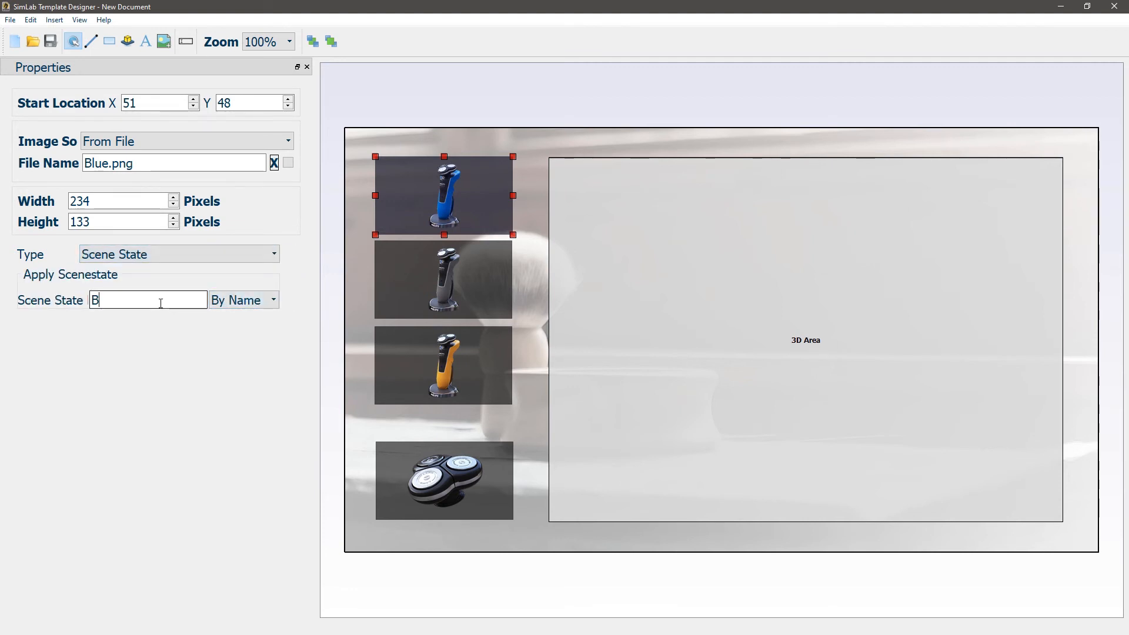
type("lue")
Make the grey shaver image apply the scene state named Grey.
left_click(385, 280)
left_click(143, 255)
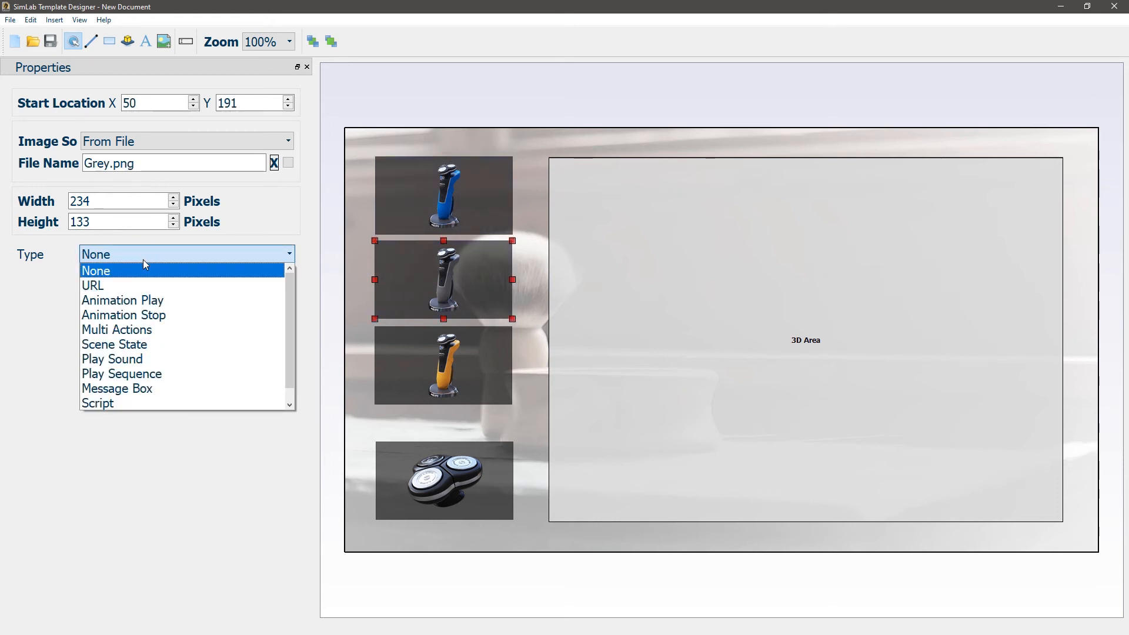
left_click(141, 343)
left_click(130, 304)
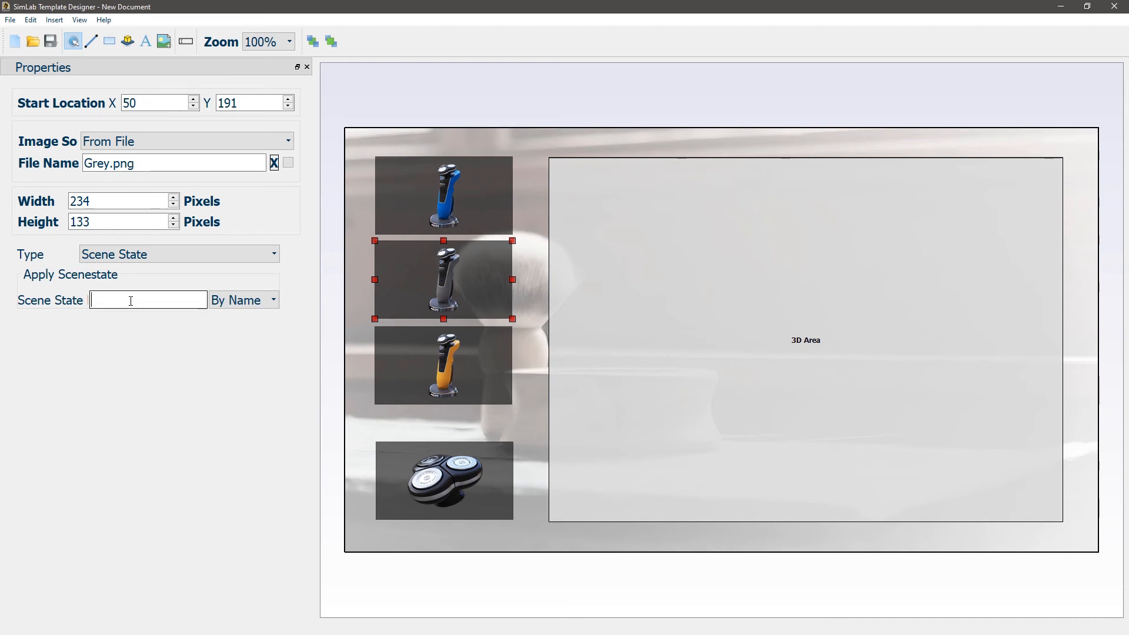
type("Grey")
Make the orange shaver image apply the scene state named Orange.
left_click(410, 342)
left_click(180, 254)
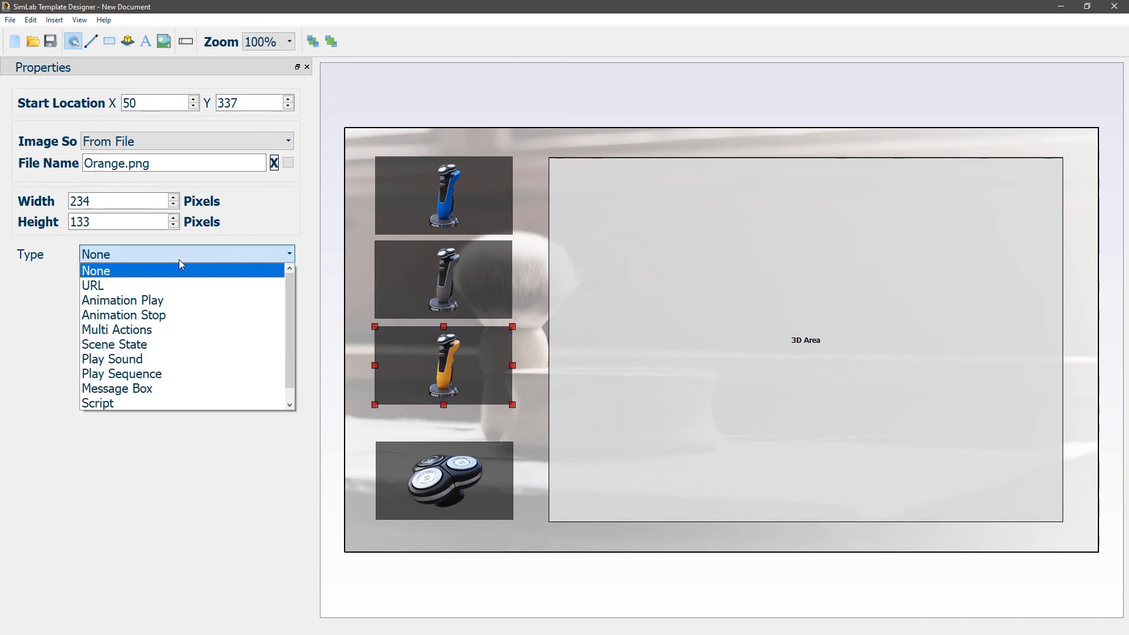
left_click(141, 346)
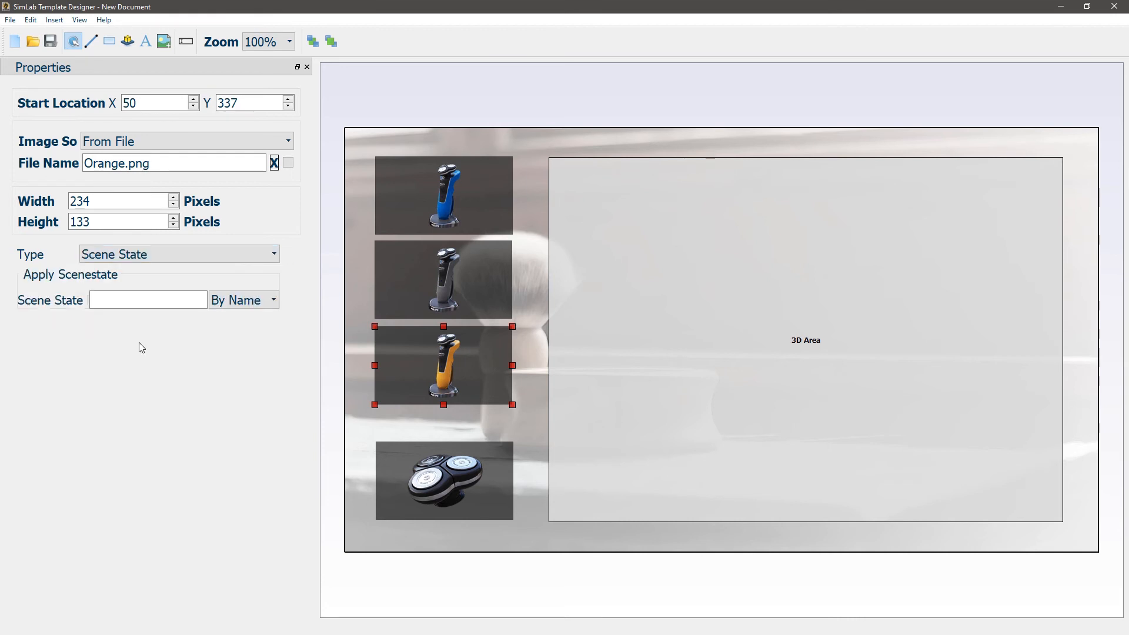
left_click(143, 306)
type("Orange")
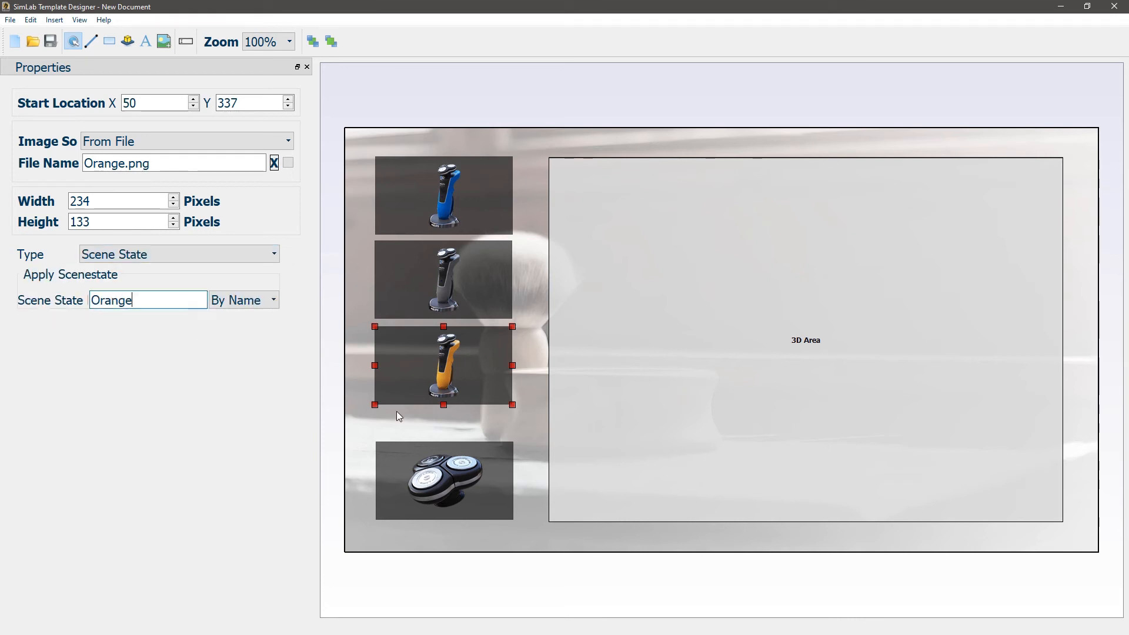
Set the shaver head image's action type to Play Sequence with the sequence name Head_movement.
left_click(445, 474)
left_click(125, 254)
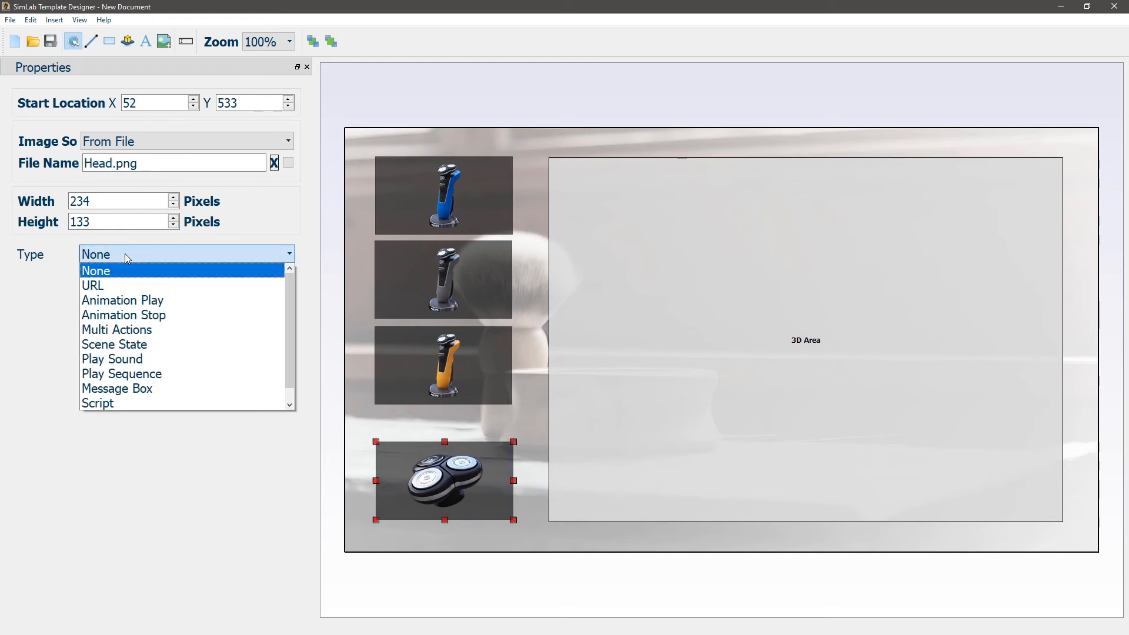
left_click(127, 375)
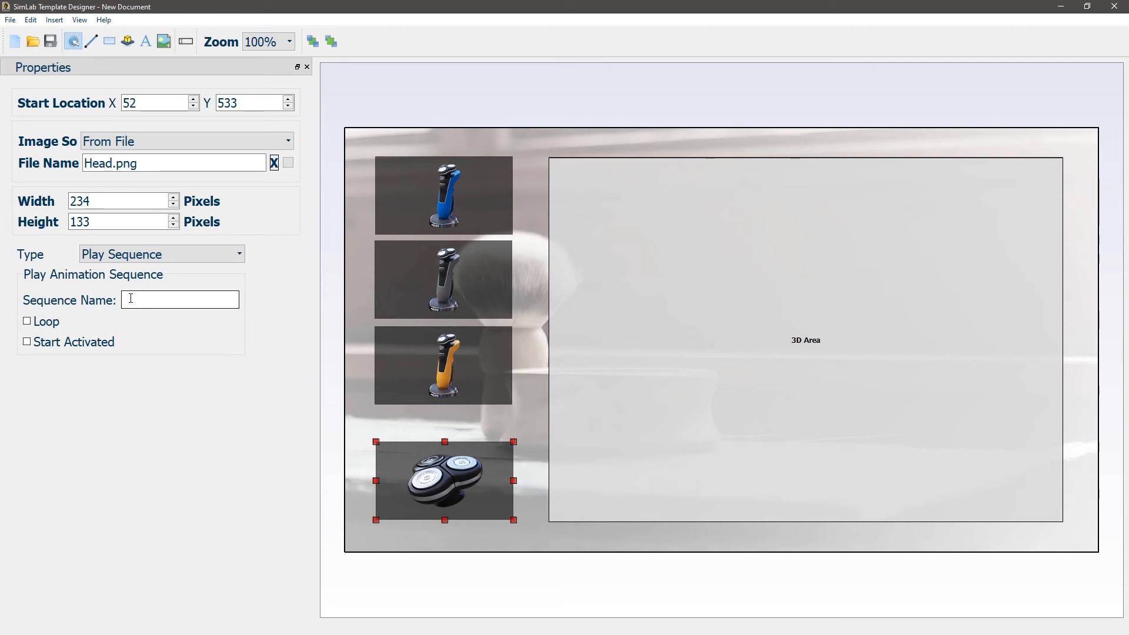
type("Head_movement")
Save the template as Shaver in the General templates folder and close the template designer.
left_click(10, 19)
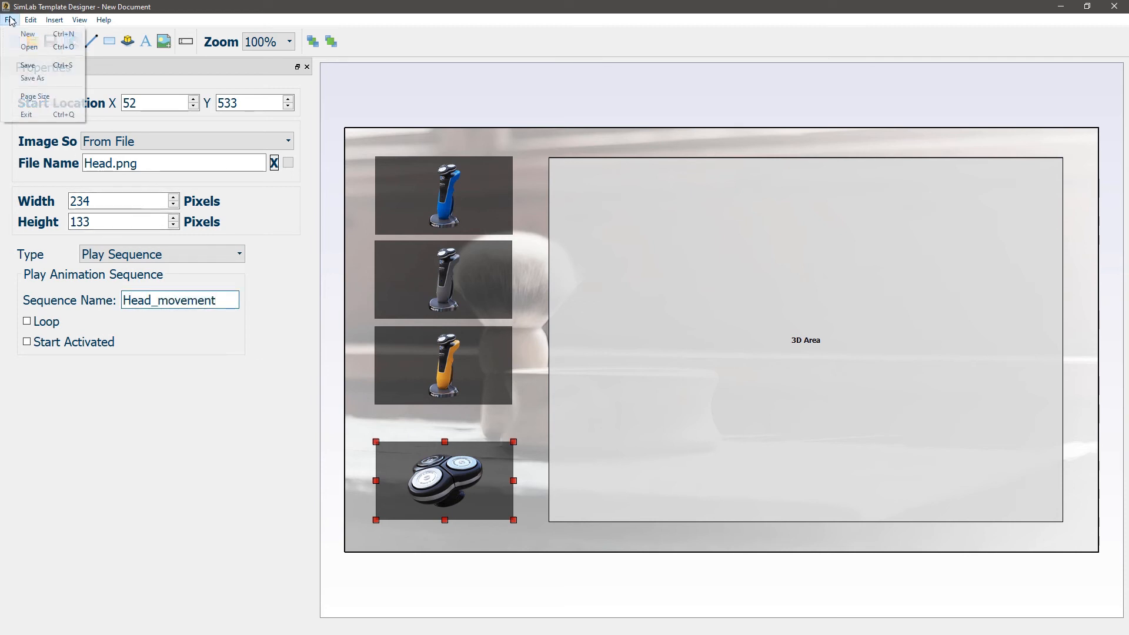
left_click(34, 75)
type("Shaver")
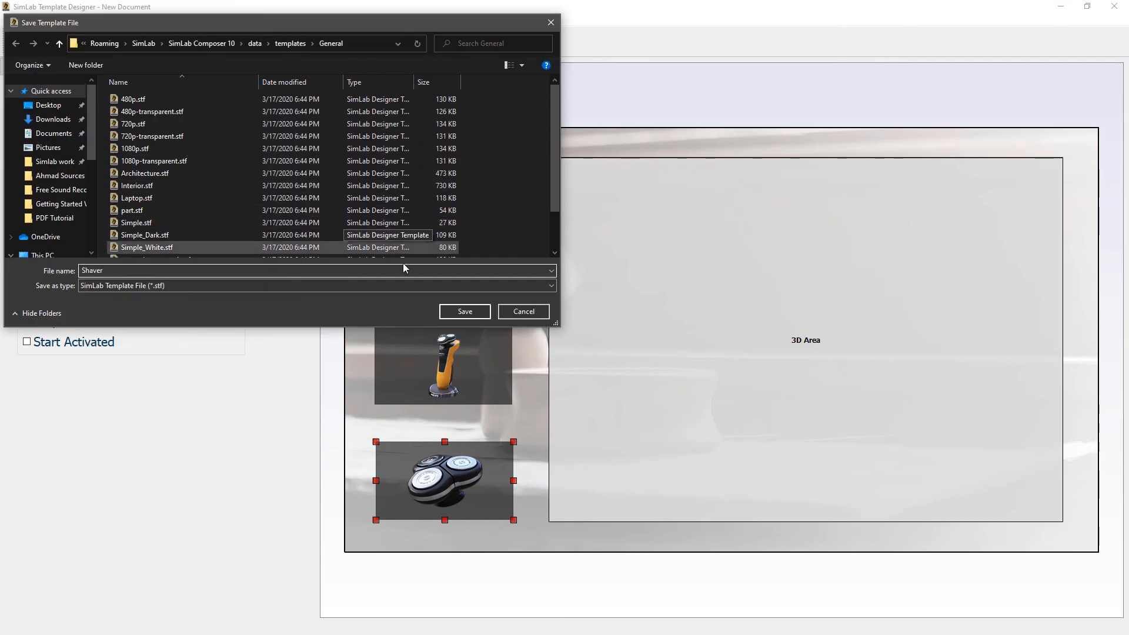
left_click(457, 313)
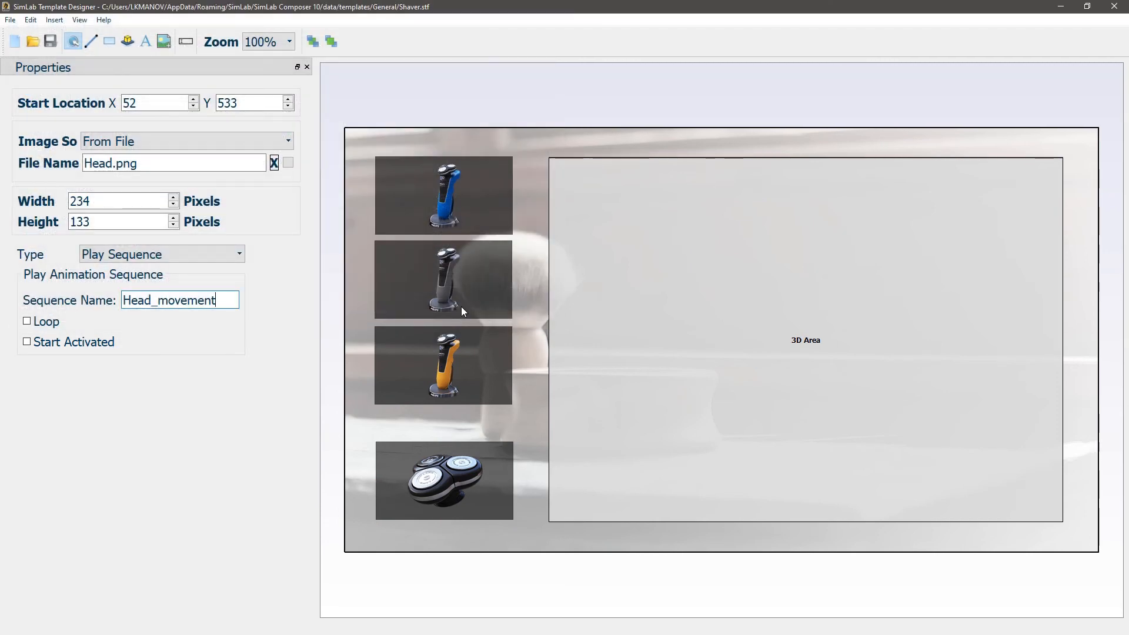
left_click(1114, 7)
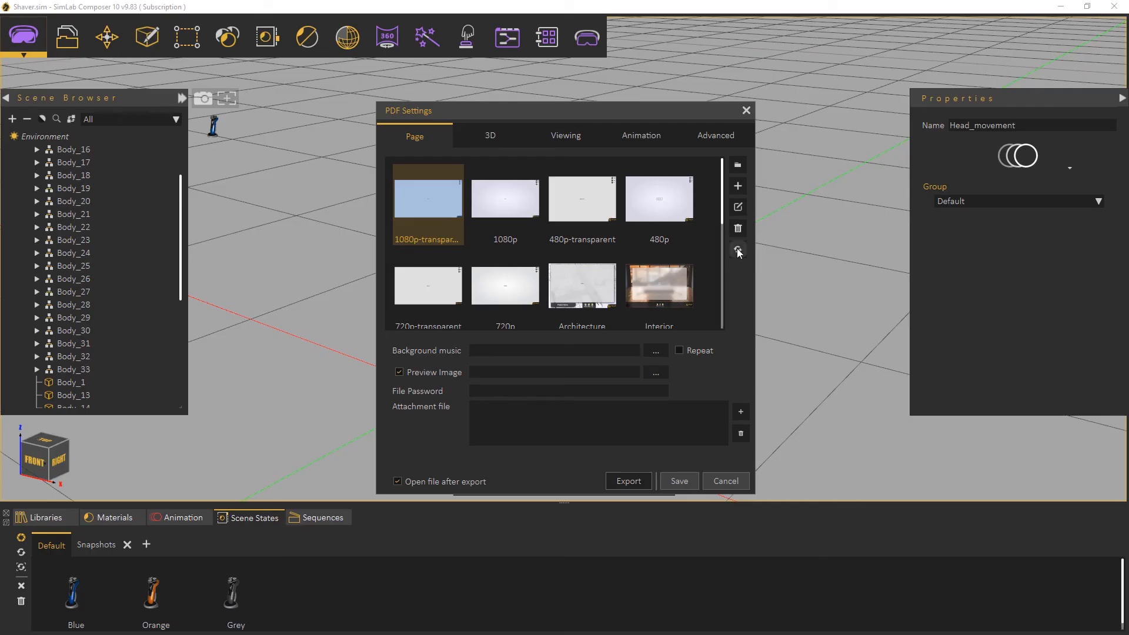
Choose the Shaver template as the page for the PDF.
scroll(722, 225, "down", 1)
left_click_drag(722, 225, 720, 270)
left_click(594, 230)
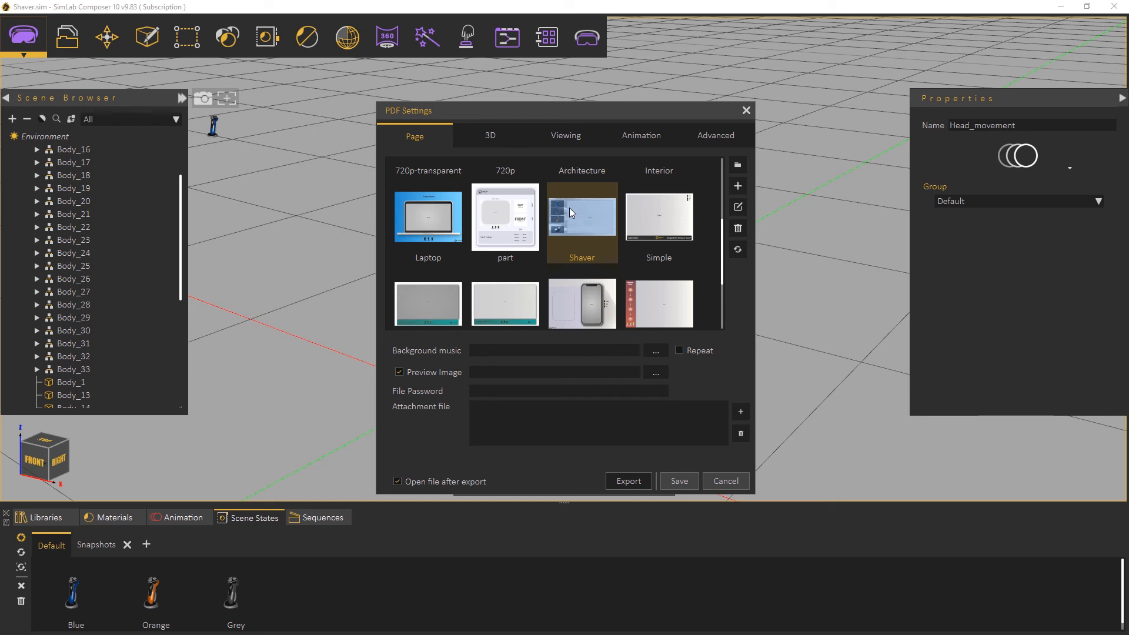
Turn off Enable Selection in the PDF's 3D settings, keeping the 3D toolbar enabled.
left_click(491, 137)
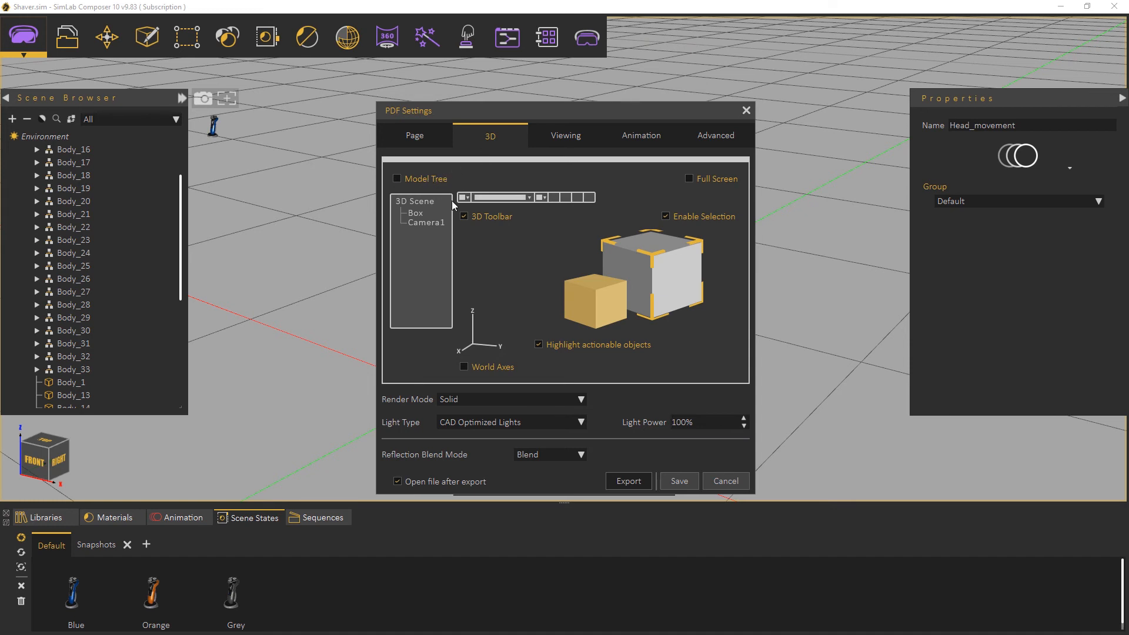
left_click(463, 216)
left_click(695, 218)
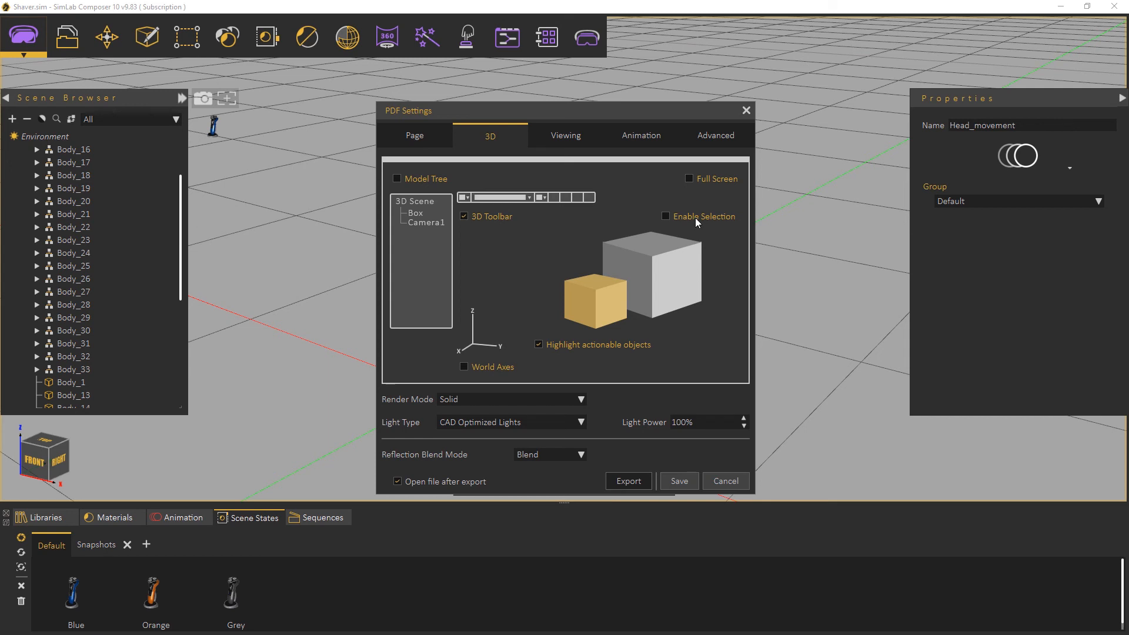
Review the render mode and light type options, keeping Solid and CAD Optimized Lights.
left_click(560, 401)
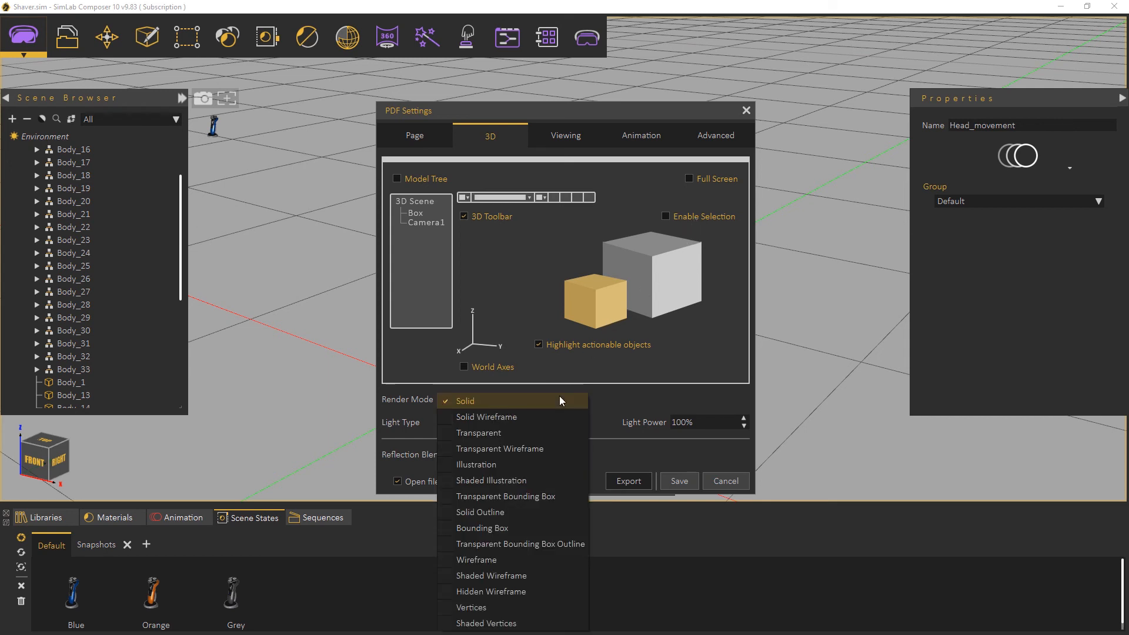
left_click(560, 399)
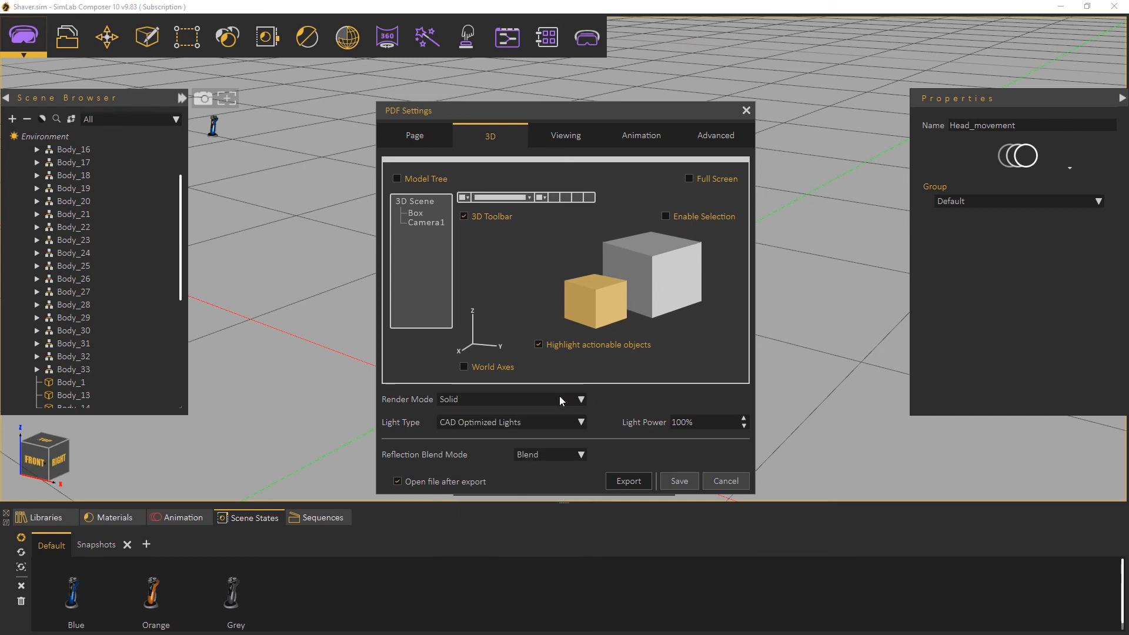
left_click(560, 398)
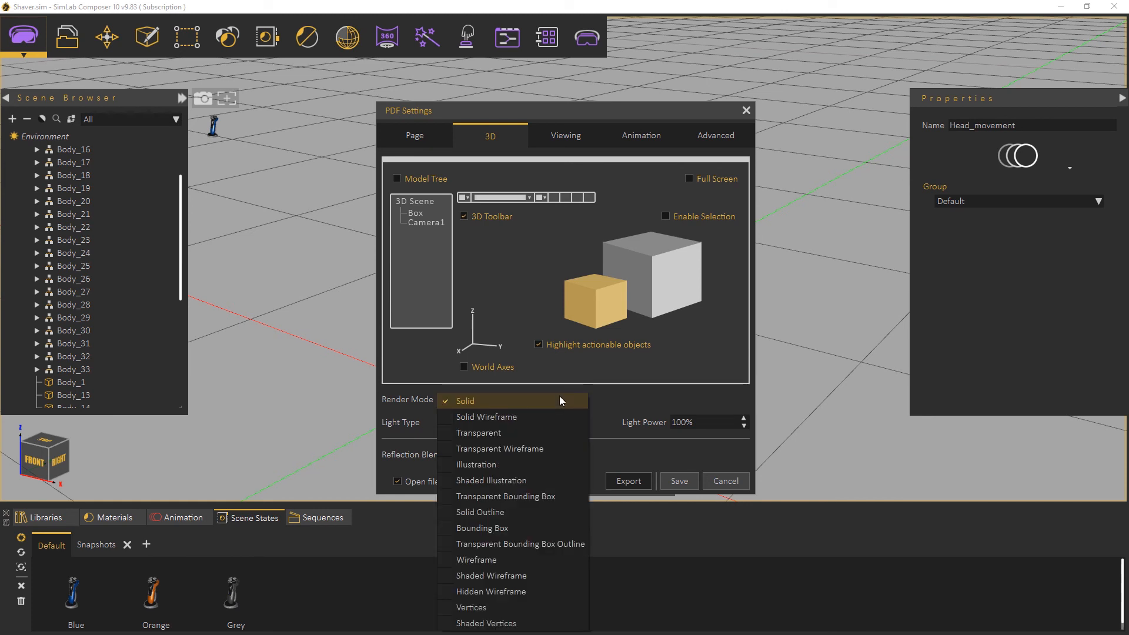
left_click(559, 399)
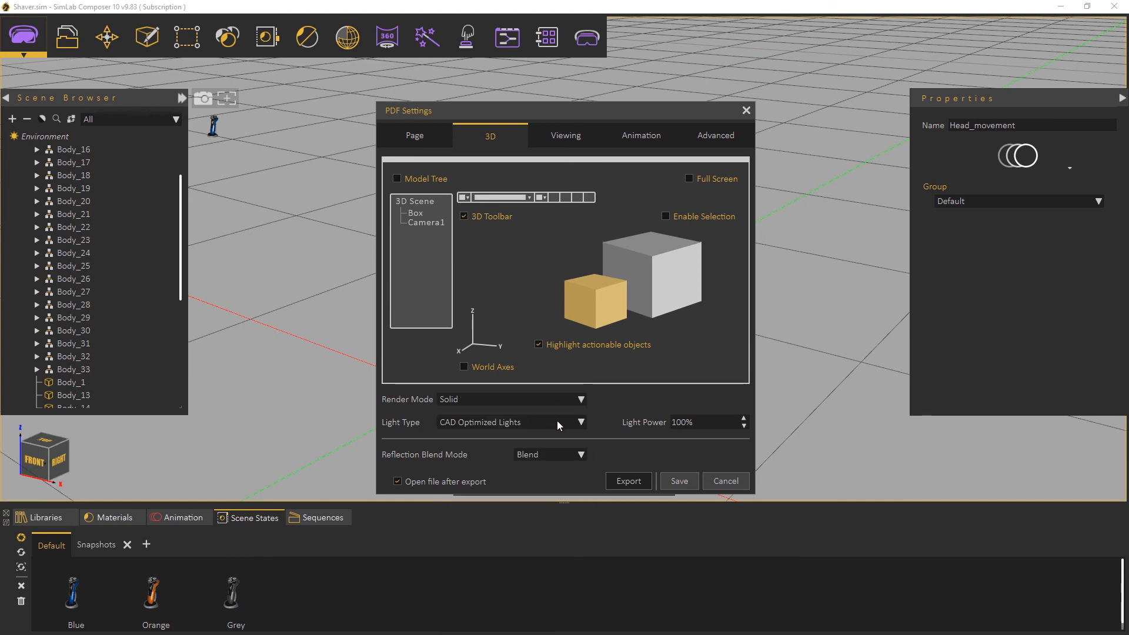
left_click(557, 423)
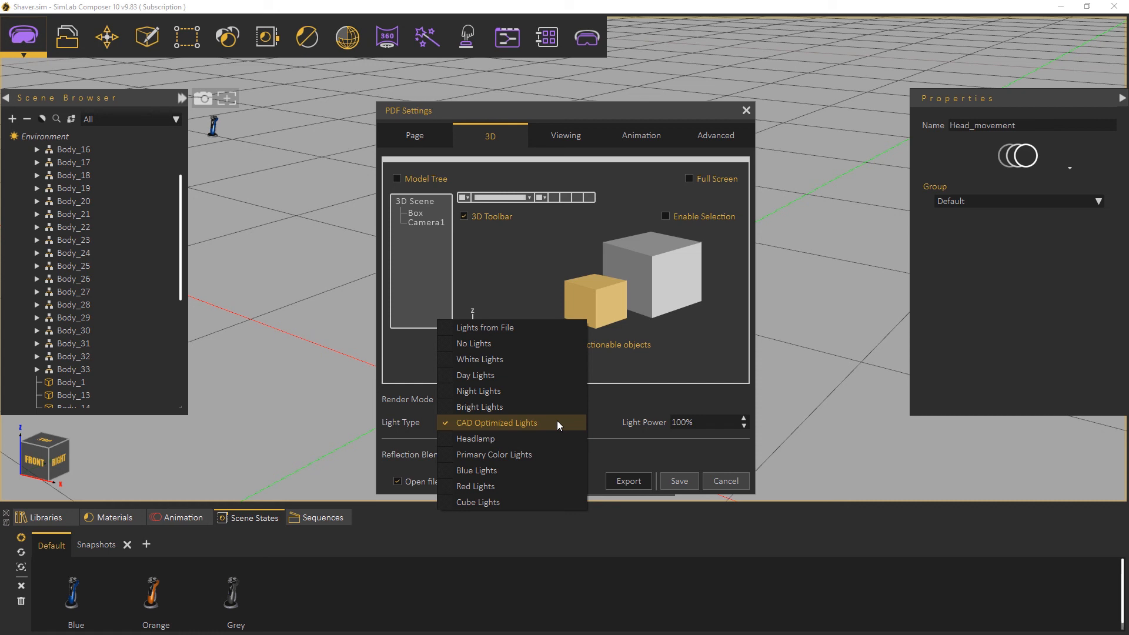
left_click(556, 421)
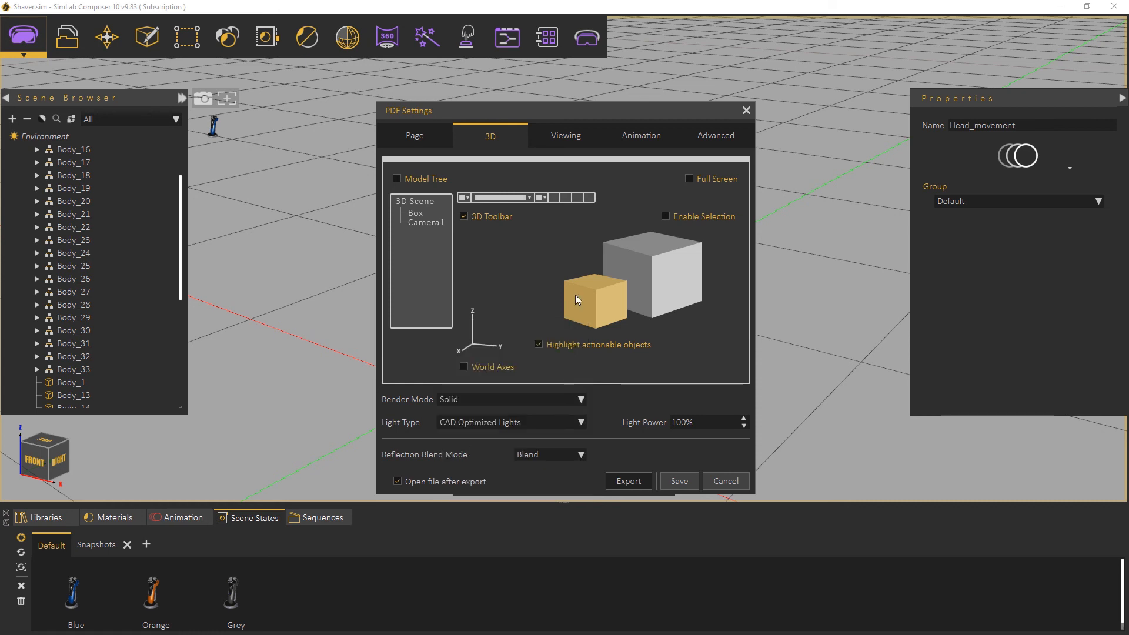
Turn off the SimLab buttons bar in the viewing settings, and review the animation and advanced settings.
left_click(561, 137)
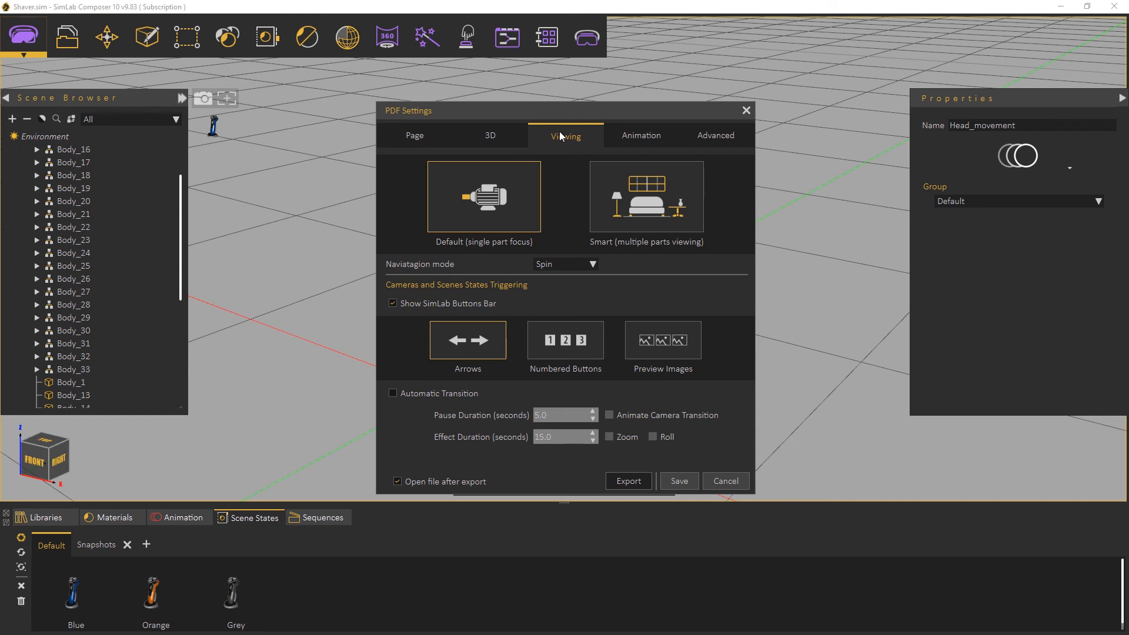
left_click(446, 304)
left_click(625, 135)
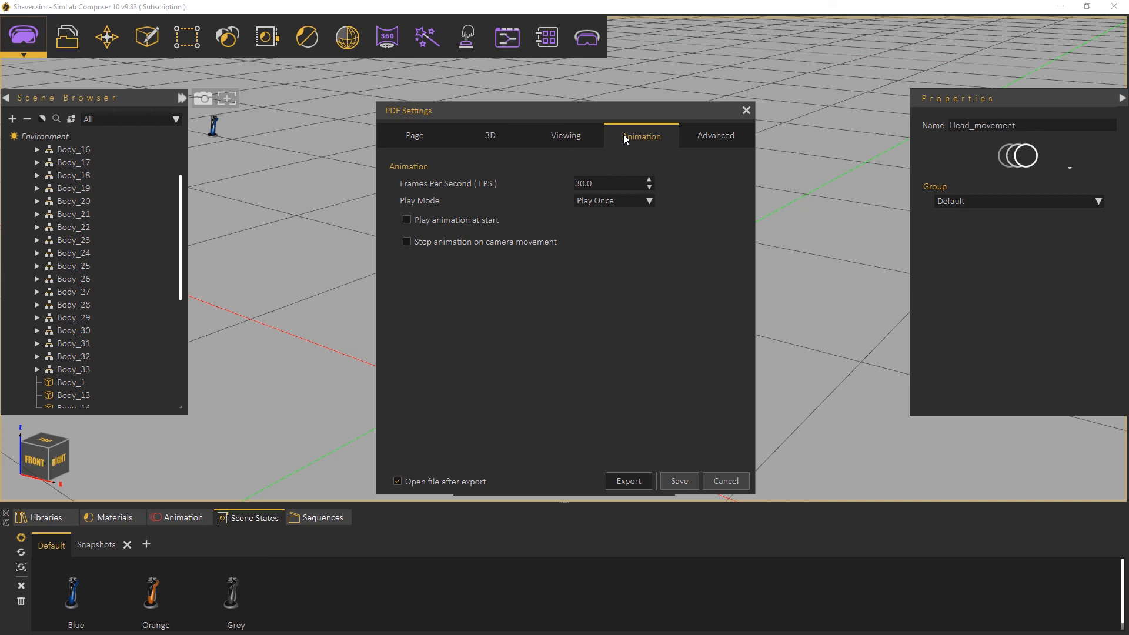
left_click(701, 135)
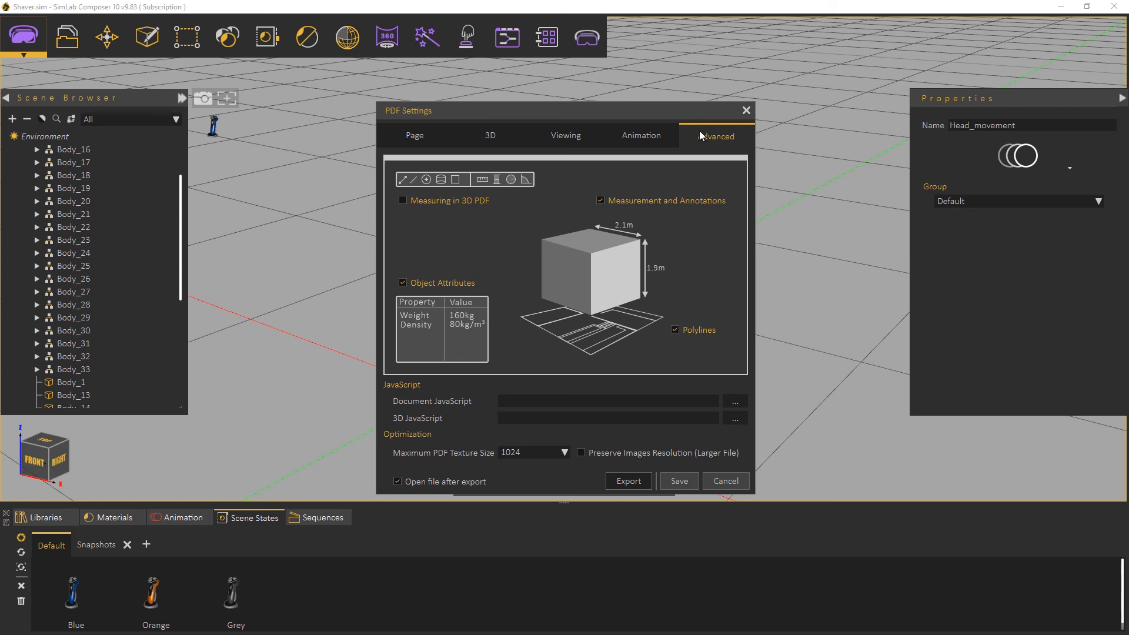
Export the 3D PDF as Shaver_3 in the PDF Tutorial folder, with Meter units and the Blue, Orange and Grey scene states.
left_click(621, 481)
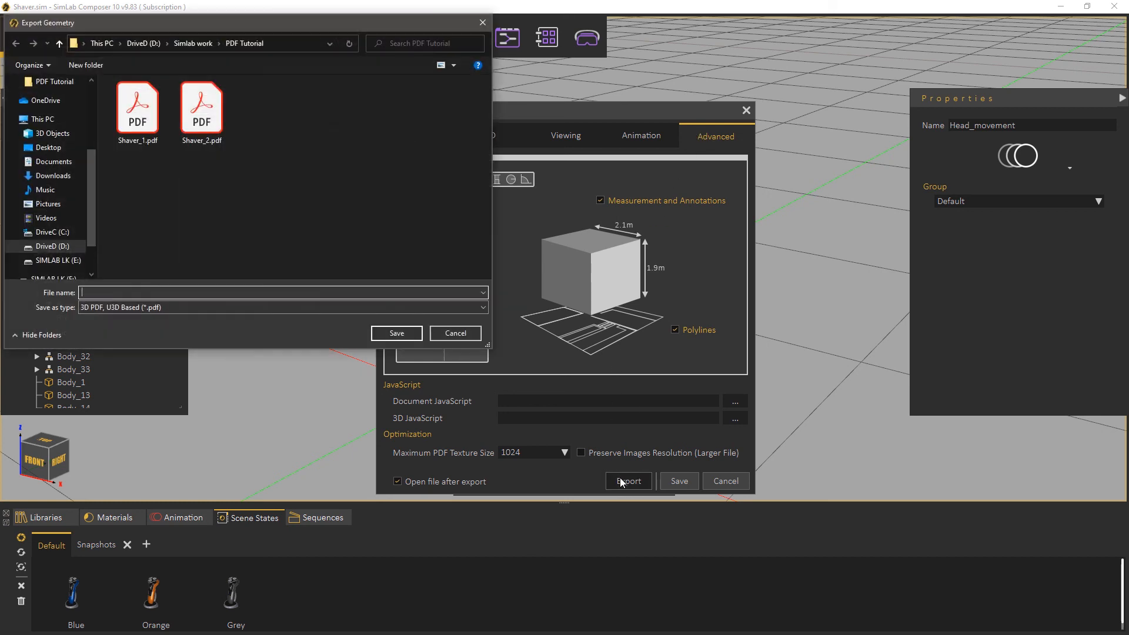
type("Shaver_3")
left_click(408, 333)
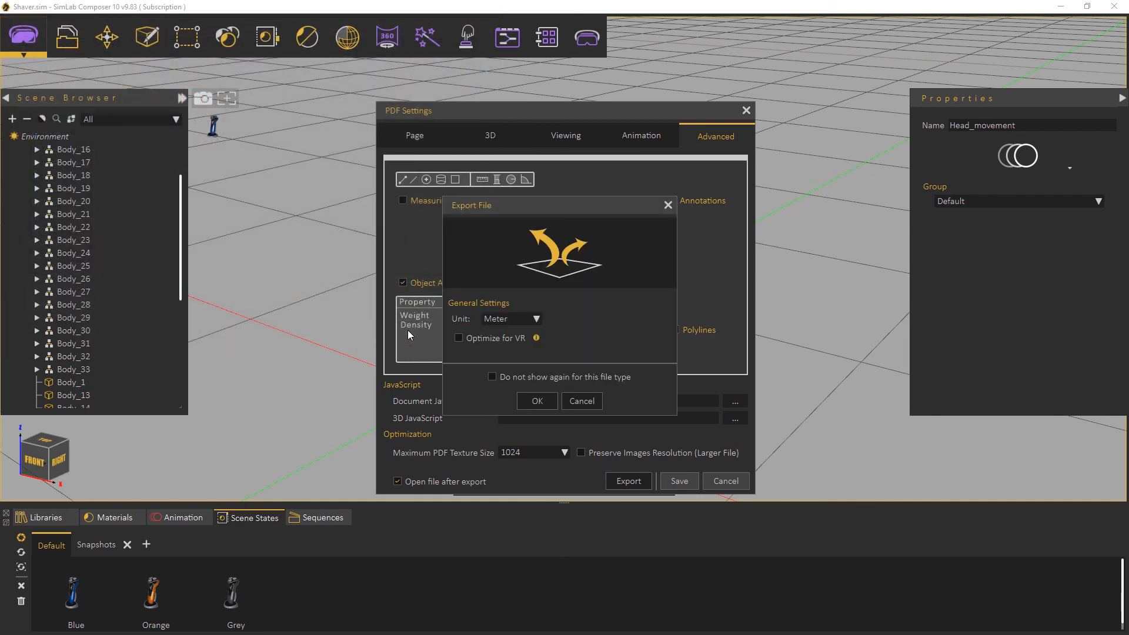
left_click(534, 400)
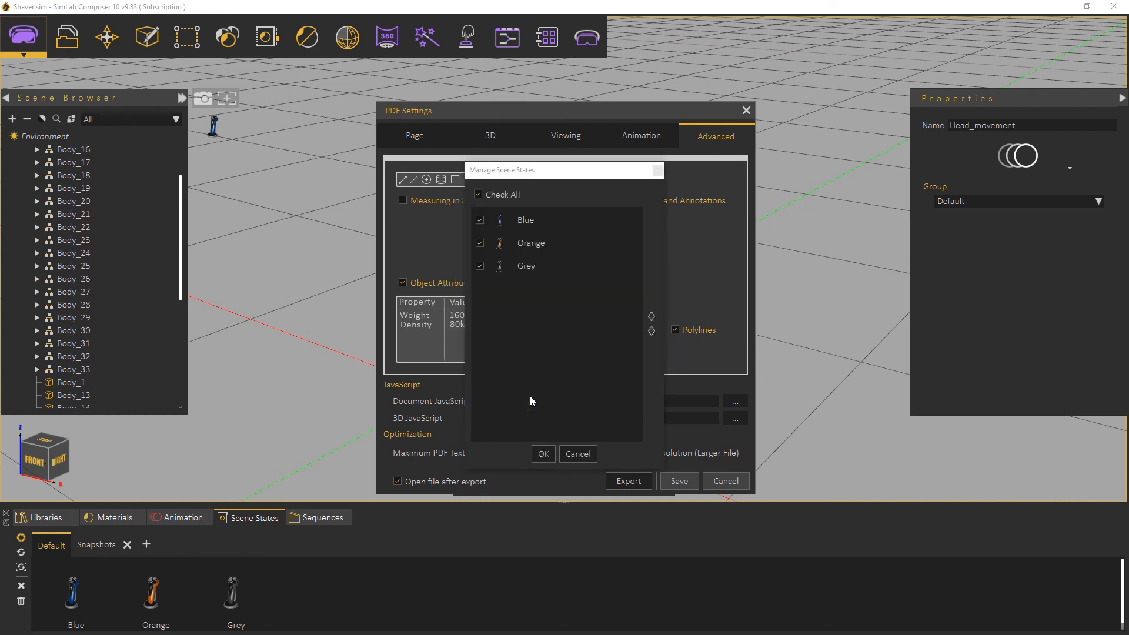
left_click(543, 454)
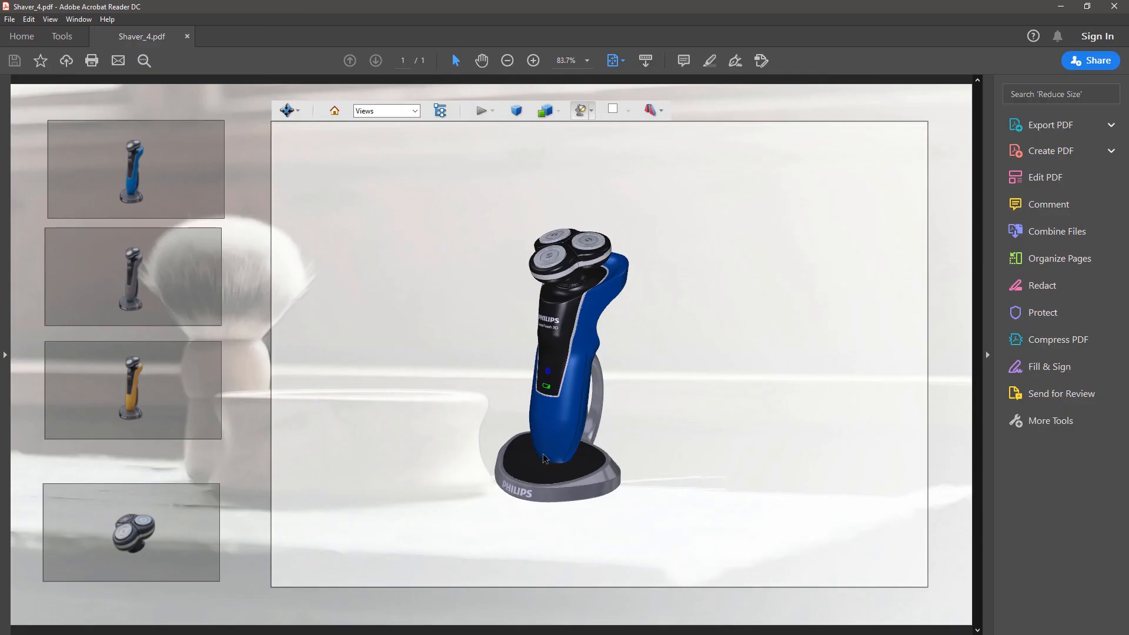
Test the exported PDF by rotating the shaver, switching between its grey, orange and blue variants and playing the head animation.
left_click_drag(506, 436, 558, 448)
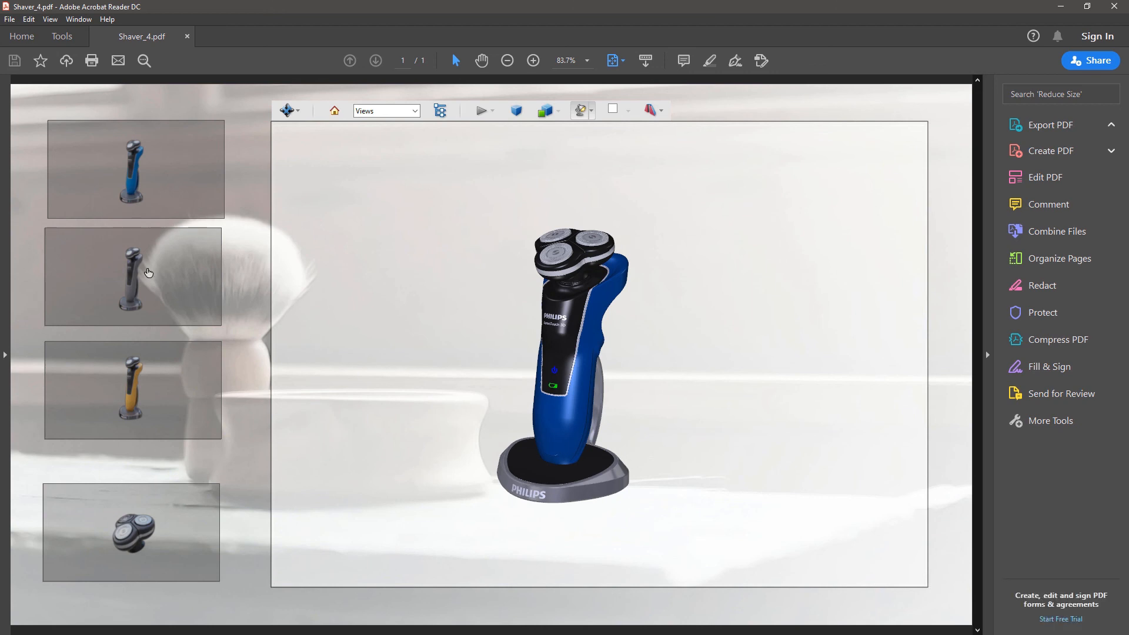
left_click(149, 272)
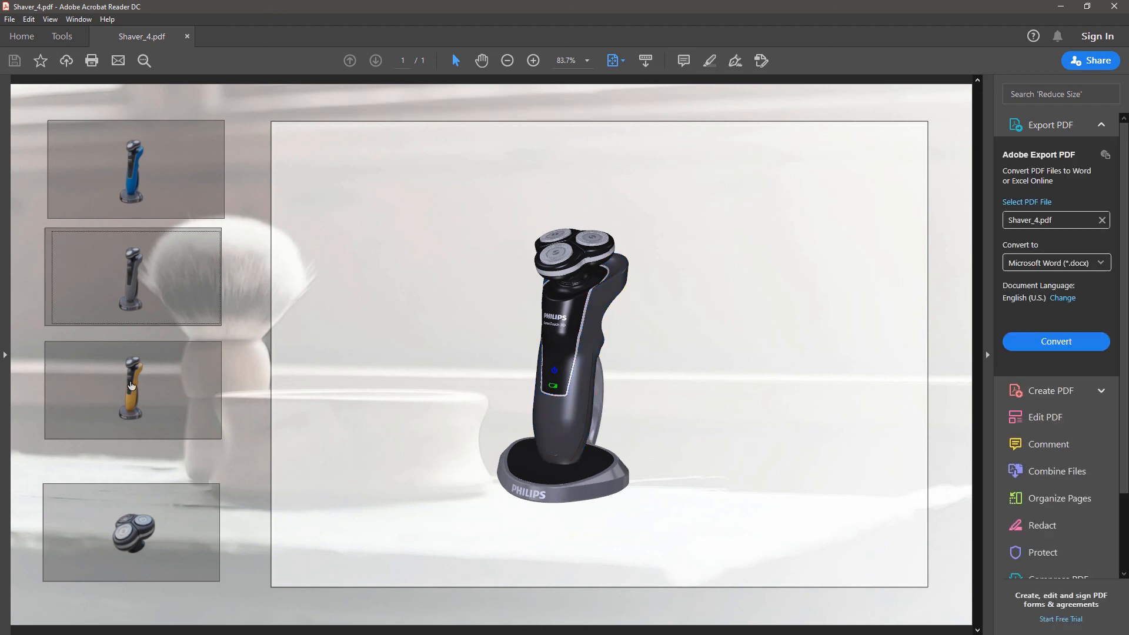
left_click(130, 385)
left_click(134, 177)
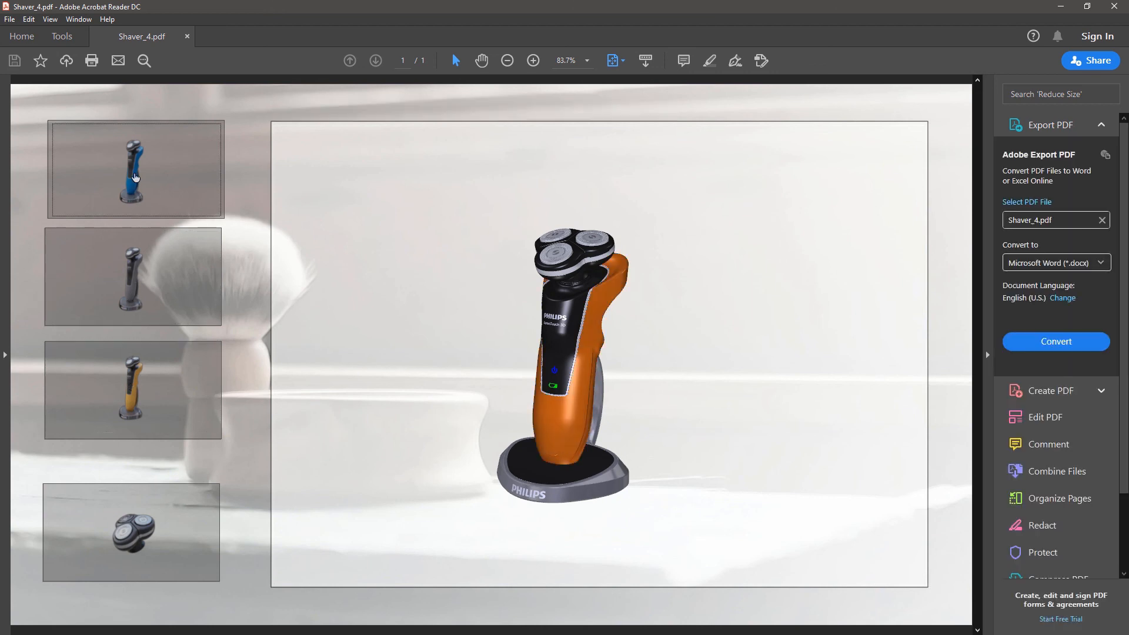
left_click(123, 521)
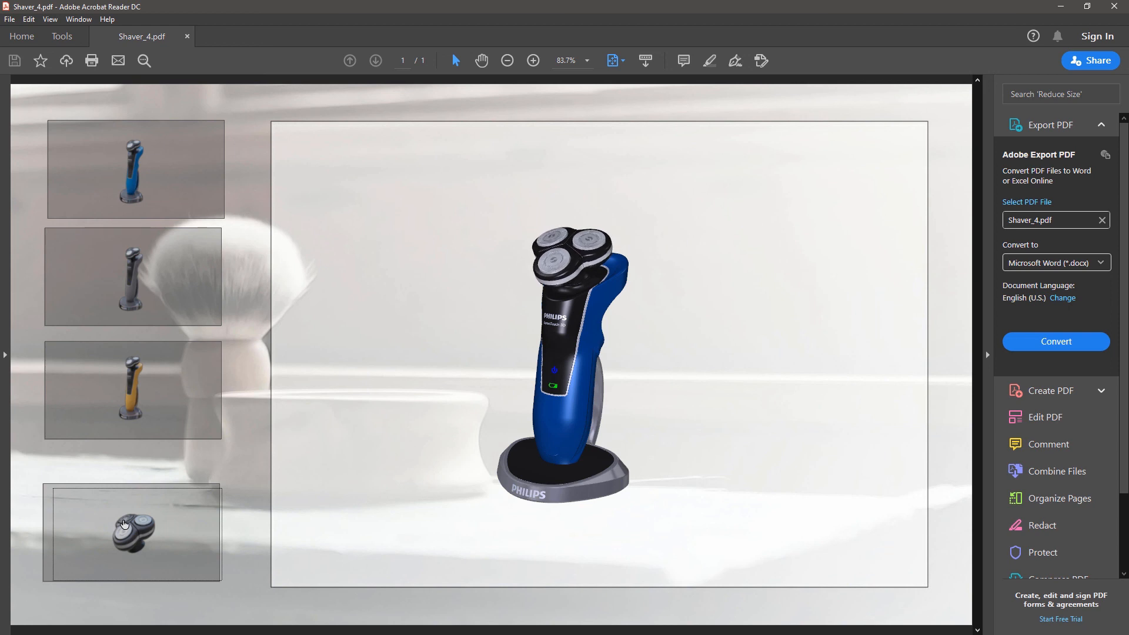
left_click(131, 396)
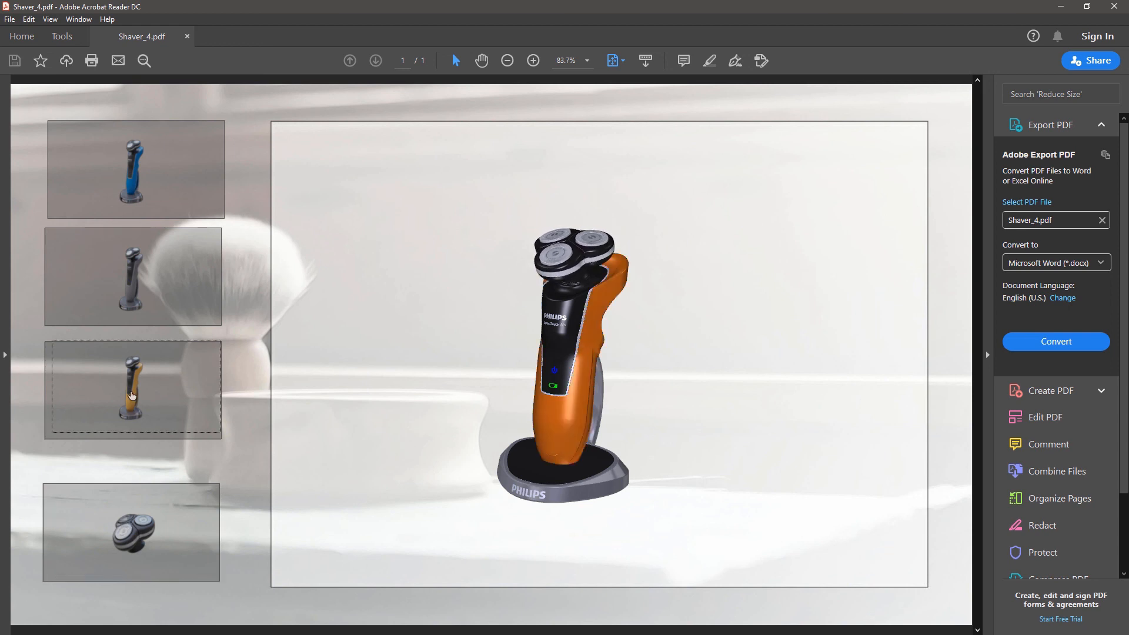
left_click(137, 287)
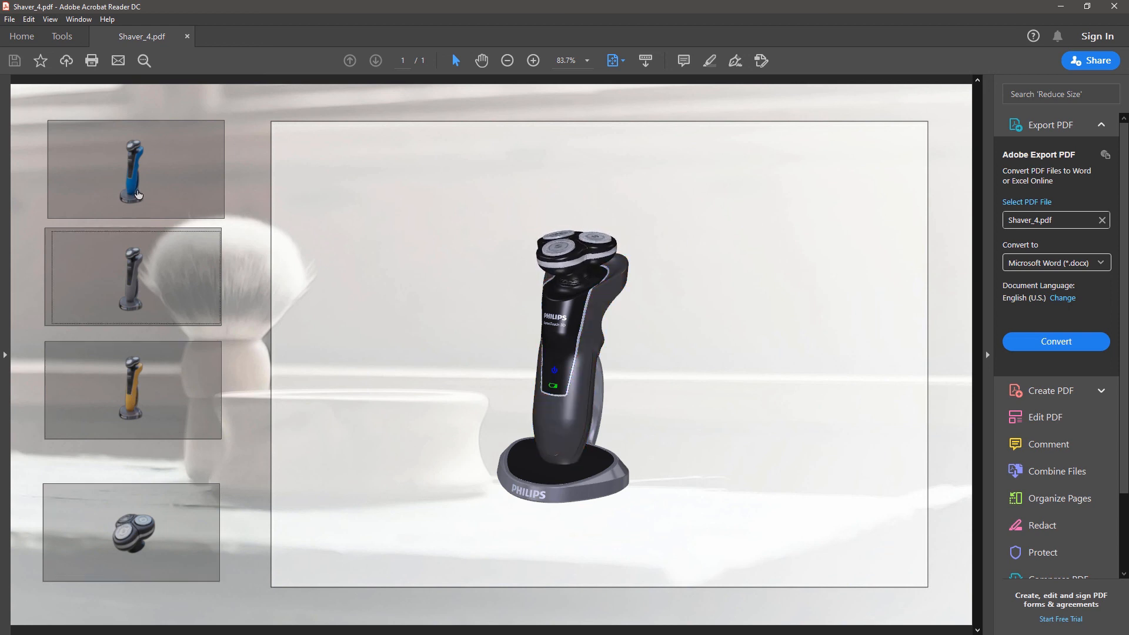